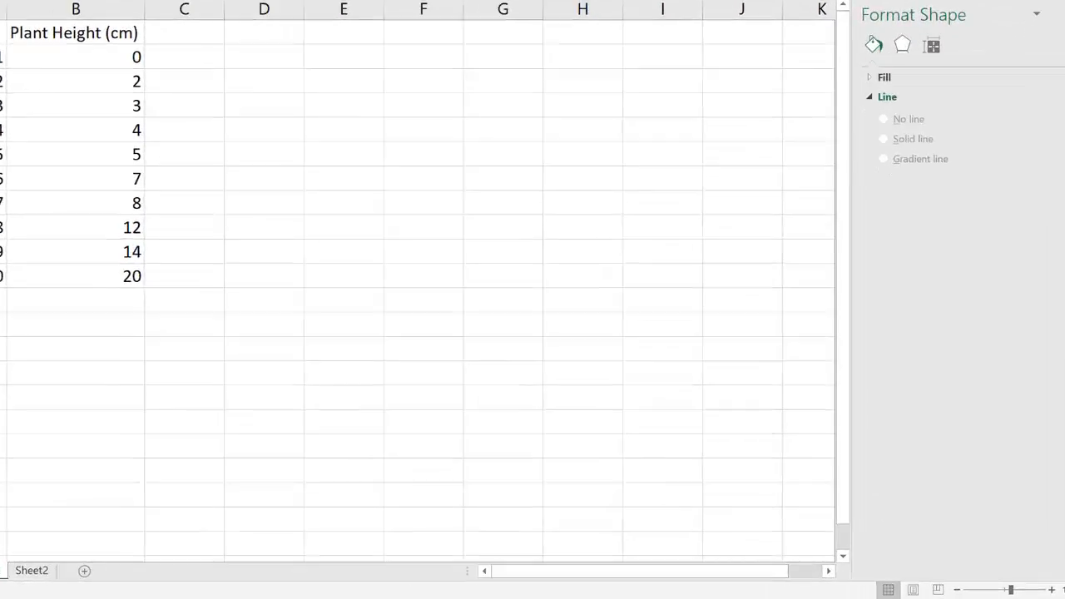
Open Excel and create a new blank workbook
key(super)
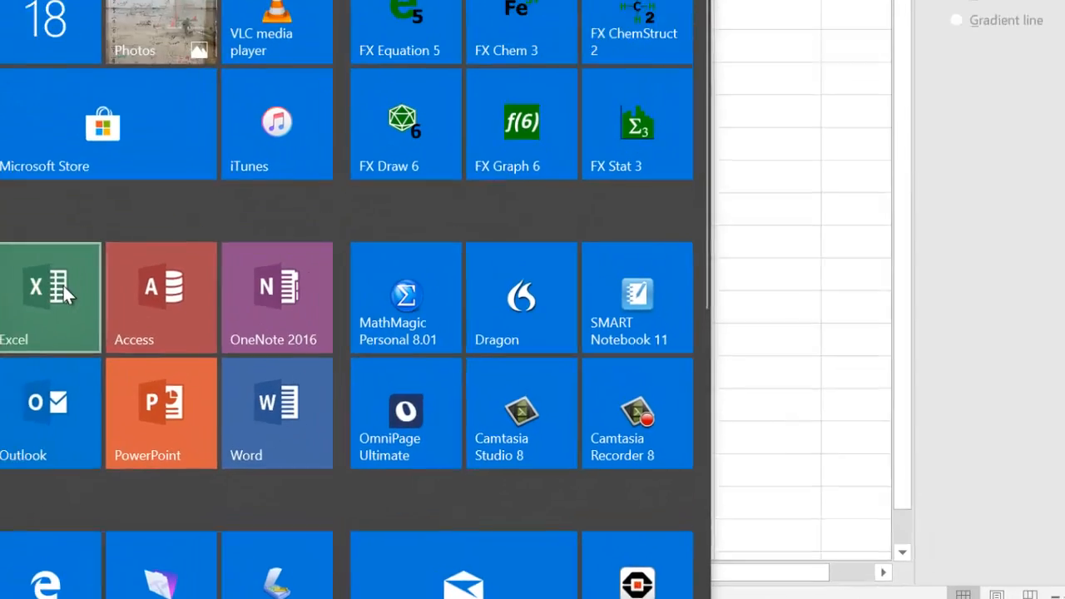
click(63, 285)
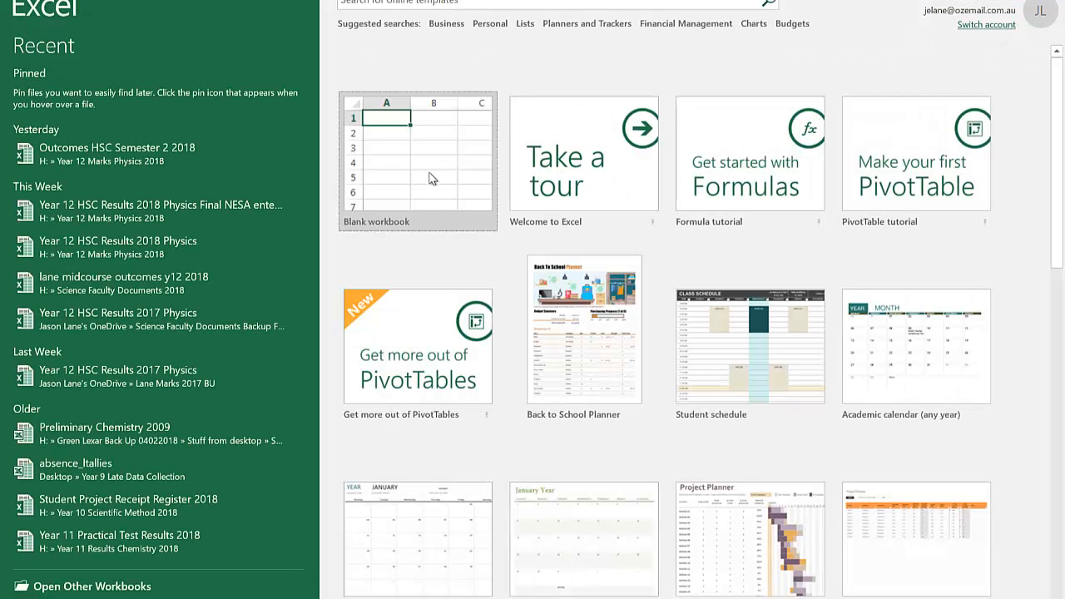
click(426, 172)
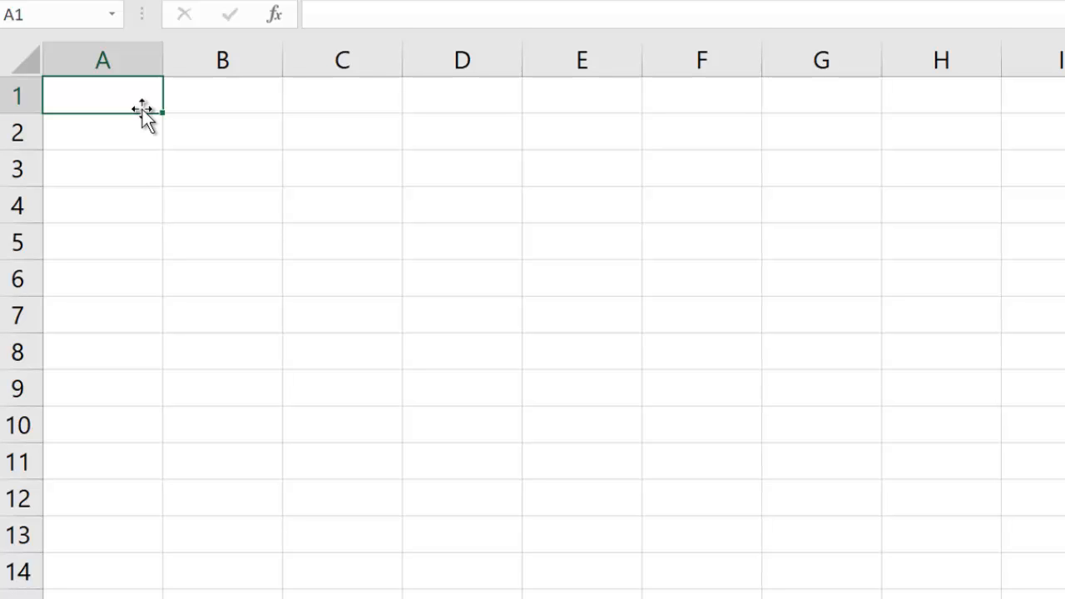
Enter the column headings "Week" in cell A1 and "Plant Height (cm)" in cell B1
text(Week)
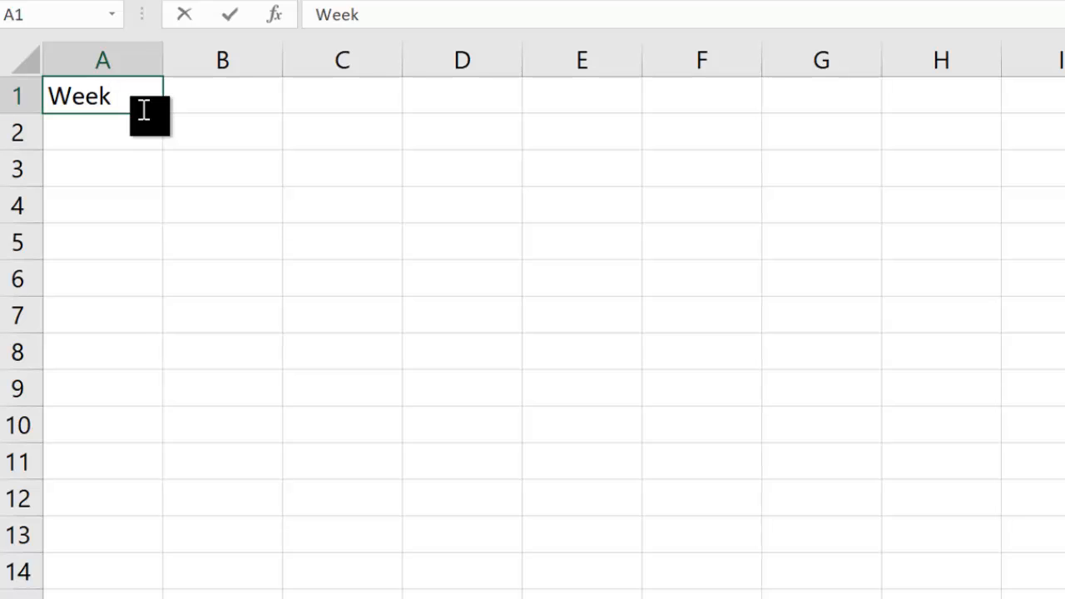
key(Tab)
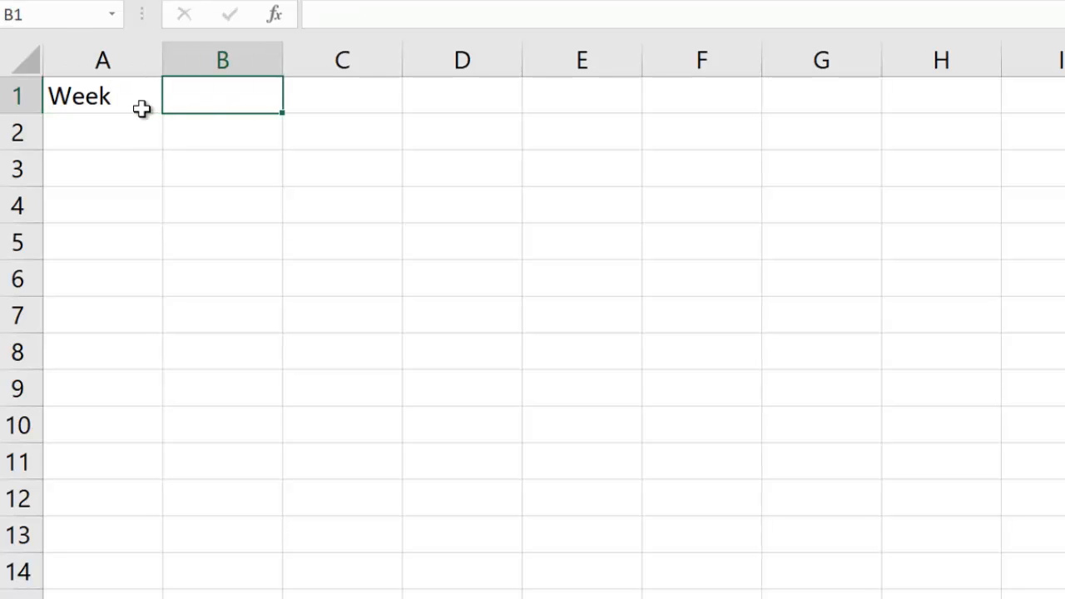
text(Plant)
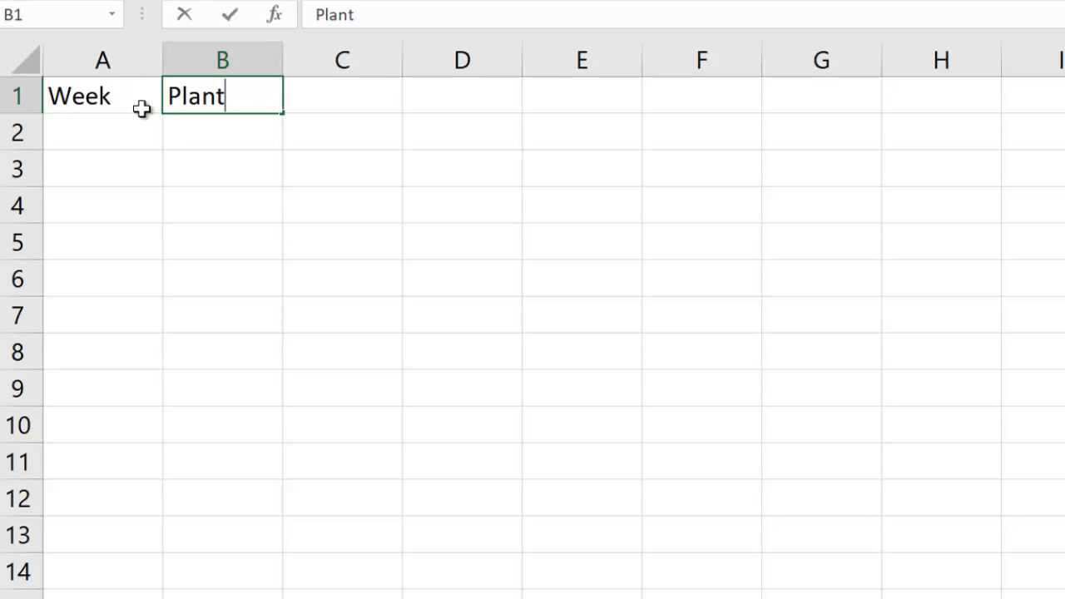
text( Height)
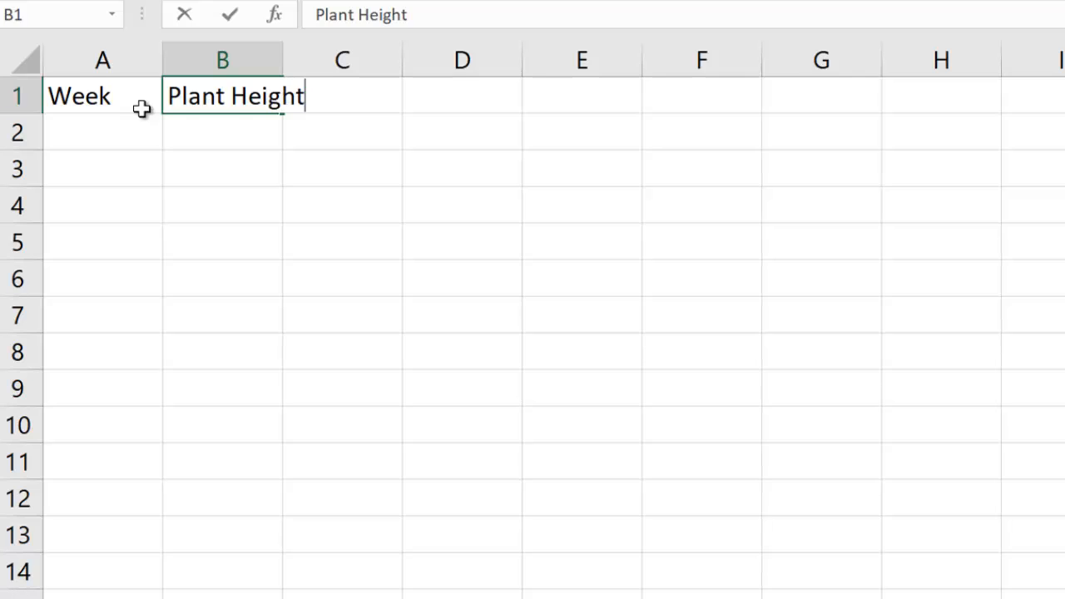
text( (cm))
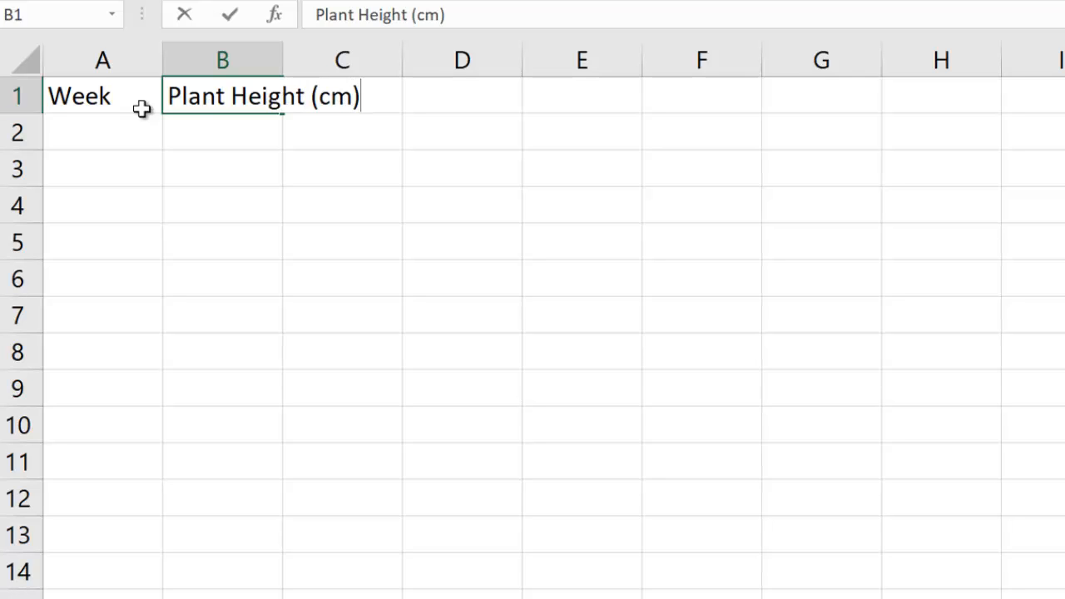
Fill cells A2 to A11 under the Week heading with the numbers 1 through 10
click(148, 135)
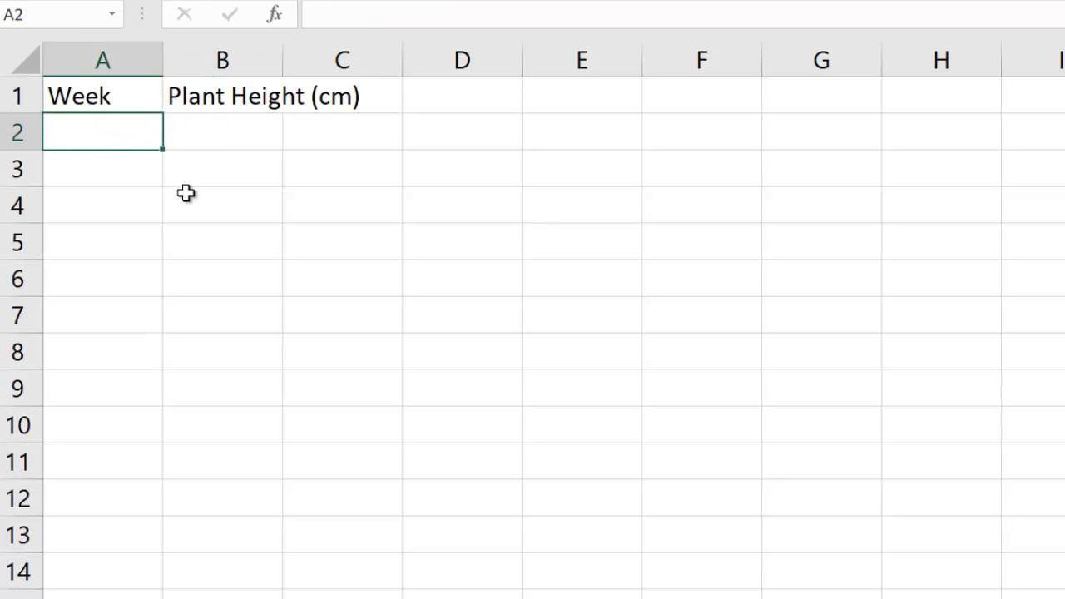
text(1)
key(Return)
text(2)
key(Return)
text(3)
key(Return)
text(4)
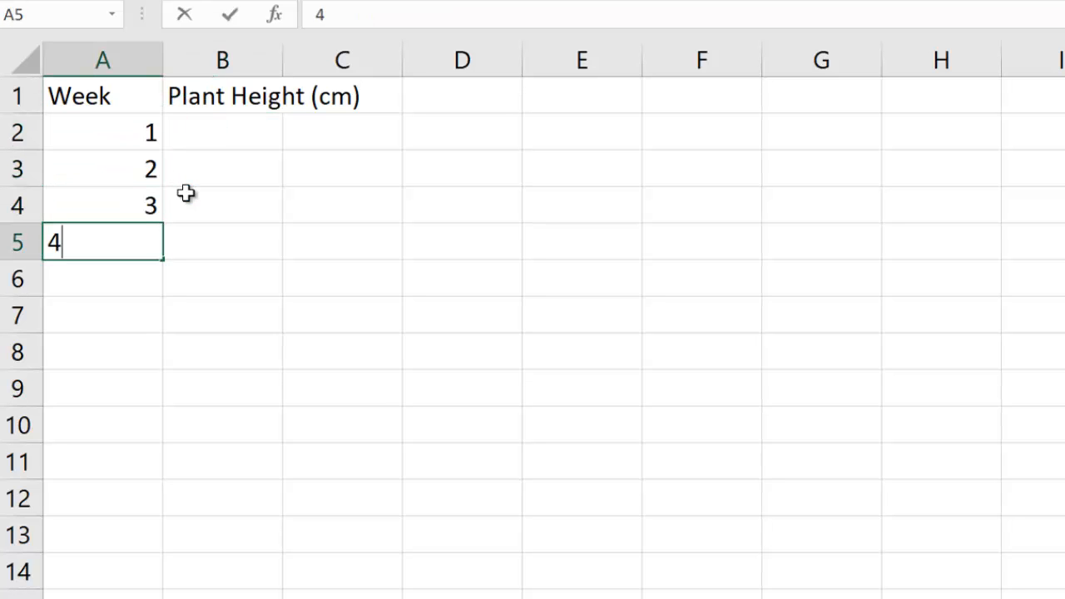
key(Return)
text(5)
key(Return)
text(6)
key(Return)
text(7)
key(Return)
text(8)
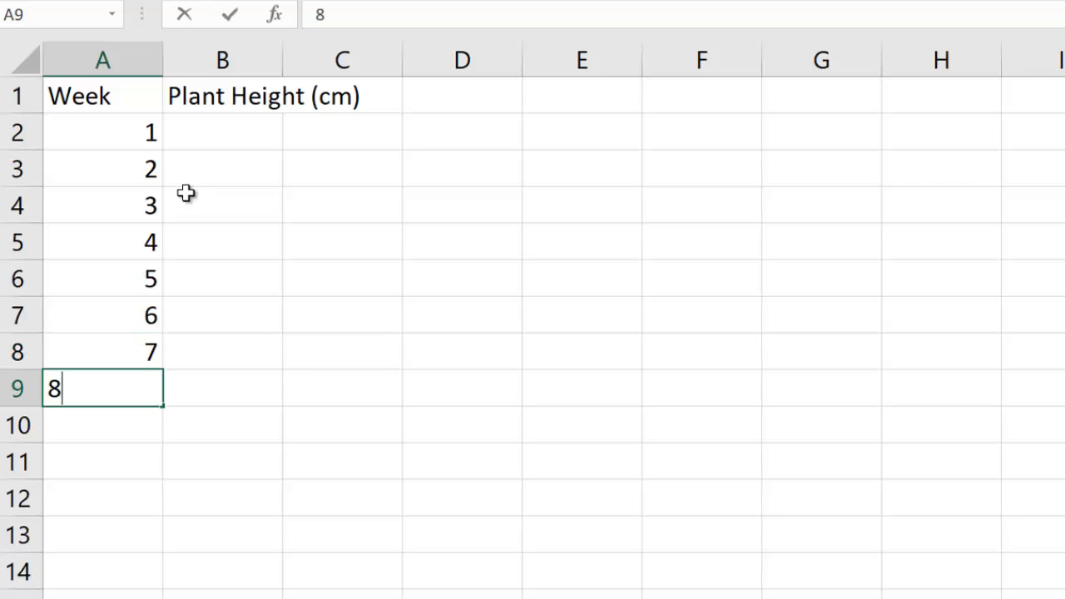
key(Return)
text(9)
key(Return)
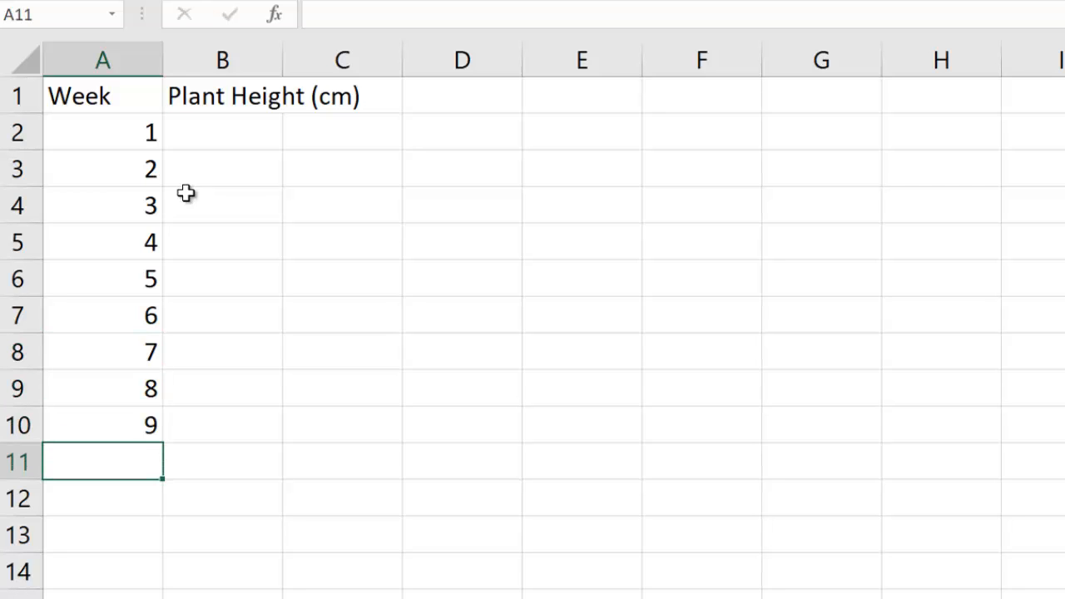
text(10)
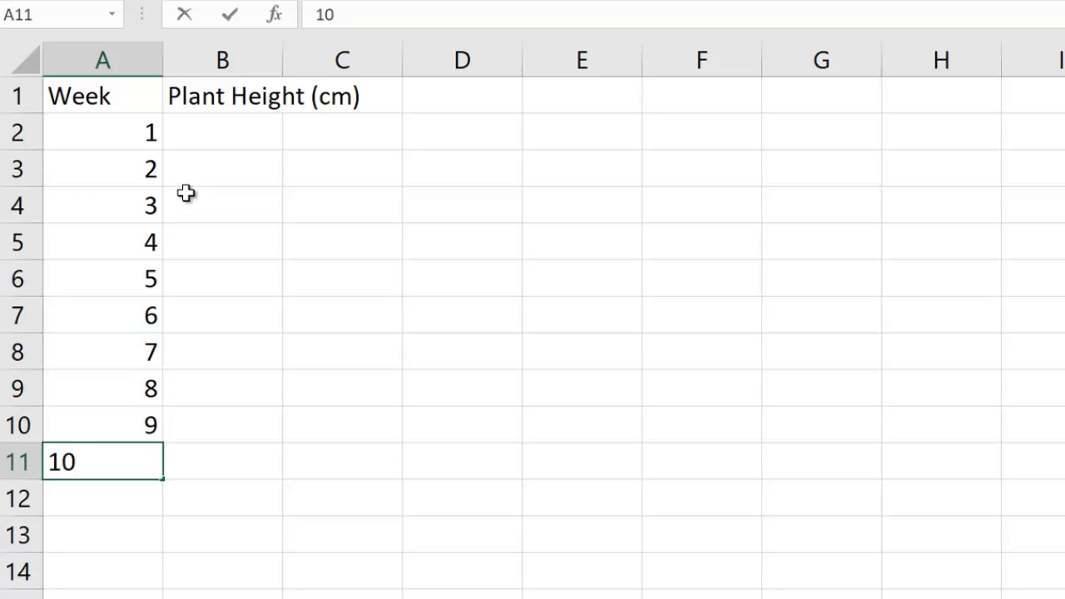
key(Tab)
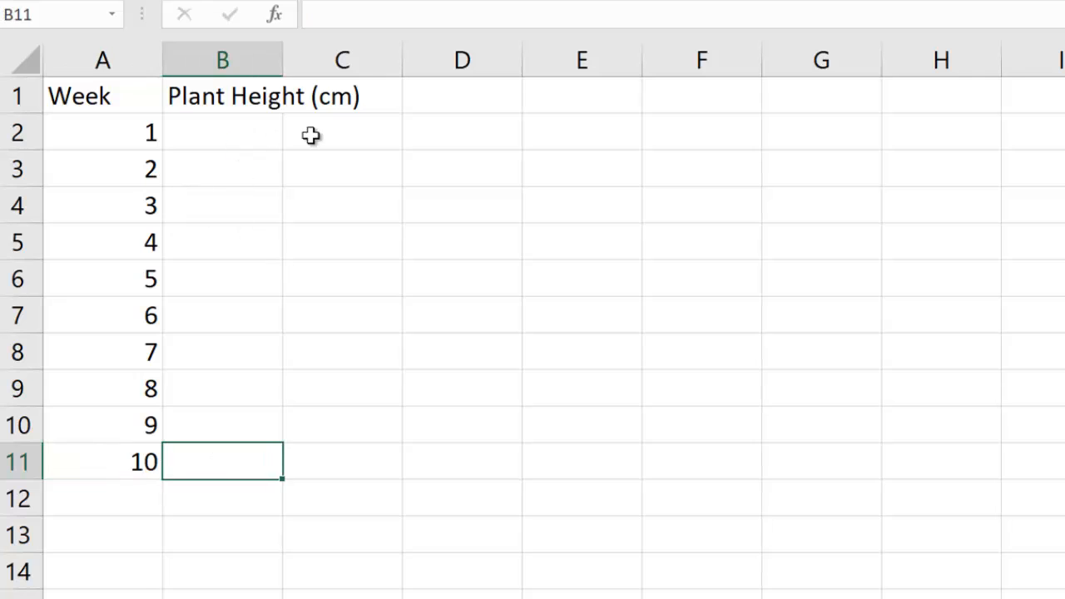
Fit the width of column B to its "Plant Height (cm)" heading
double_click(283, 57)
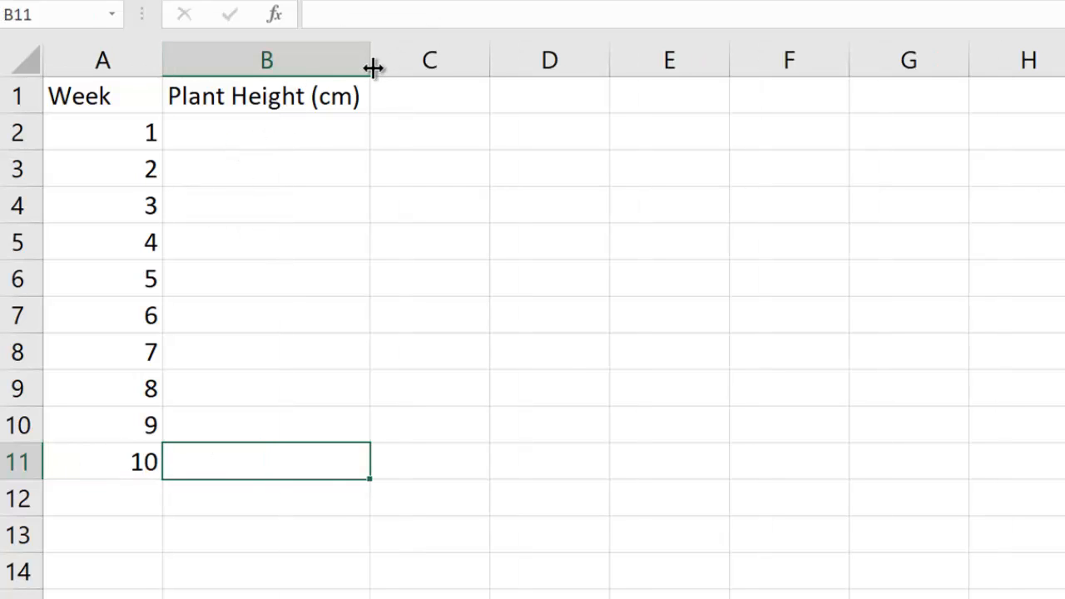
drag(370, 64, 300, 61)
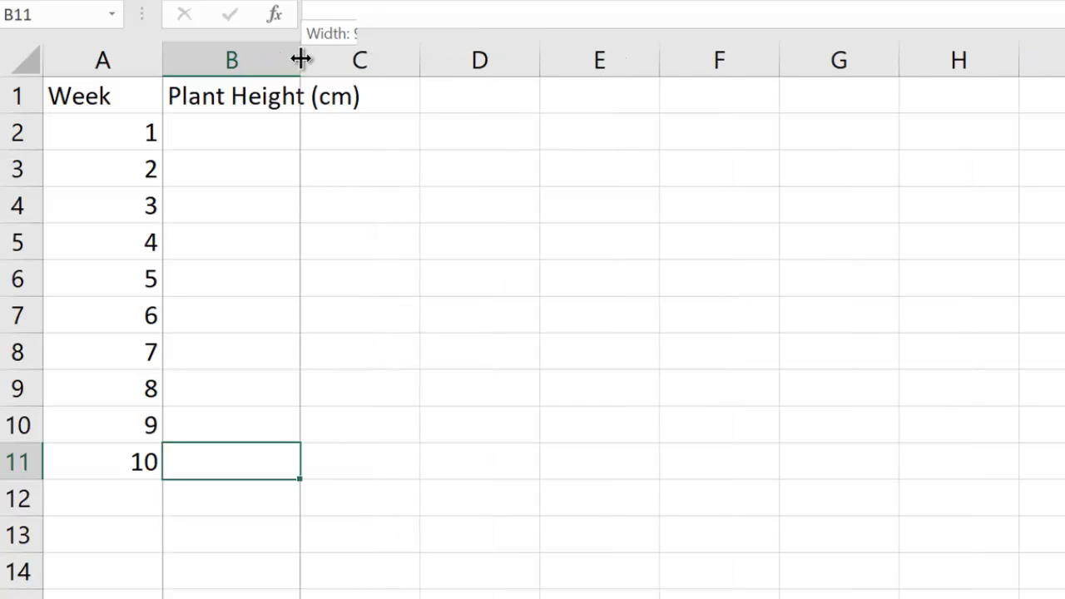
double_click(300, 61)
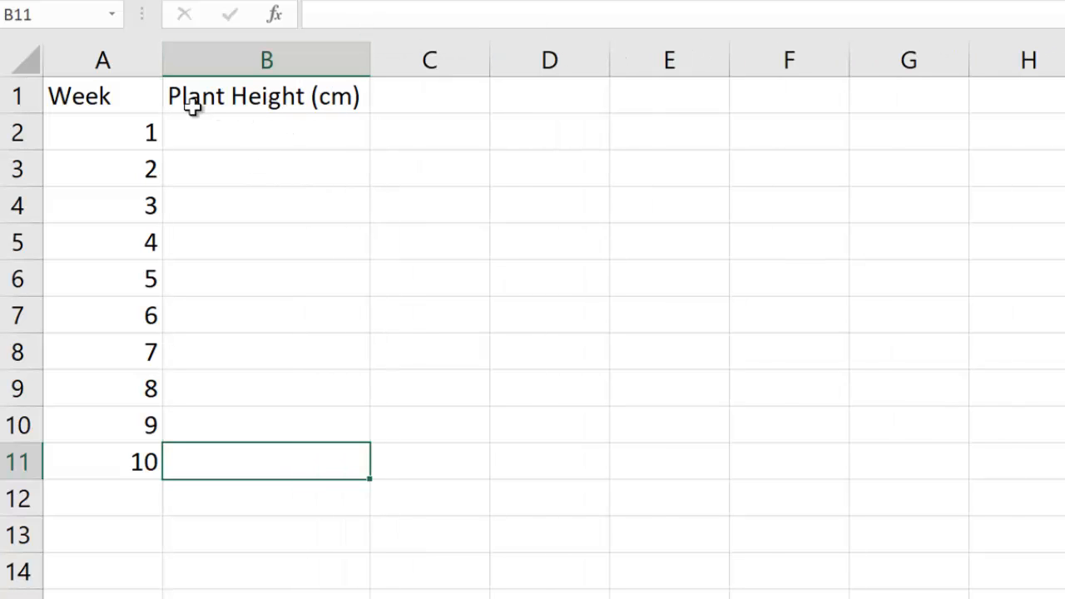
click(156, 101)
click(244, 94)
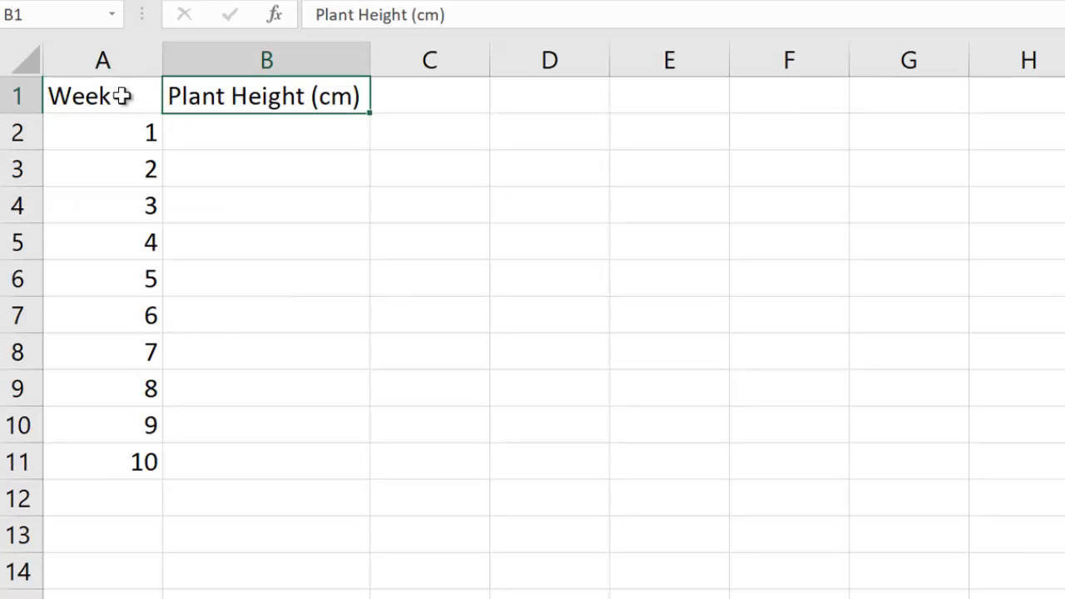
click(124, 97)
Enter the plant heights 2, 3, 6, 8, 10, 15, 20, 22, 23 and 24 in cells B2 to B11
click(249, 137)
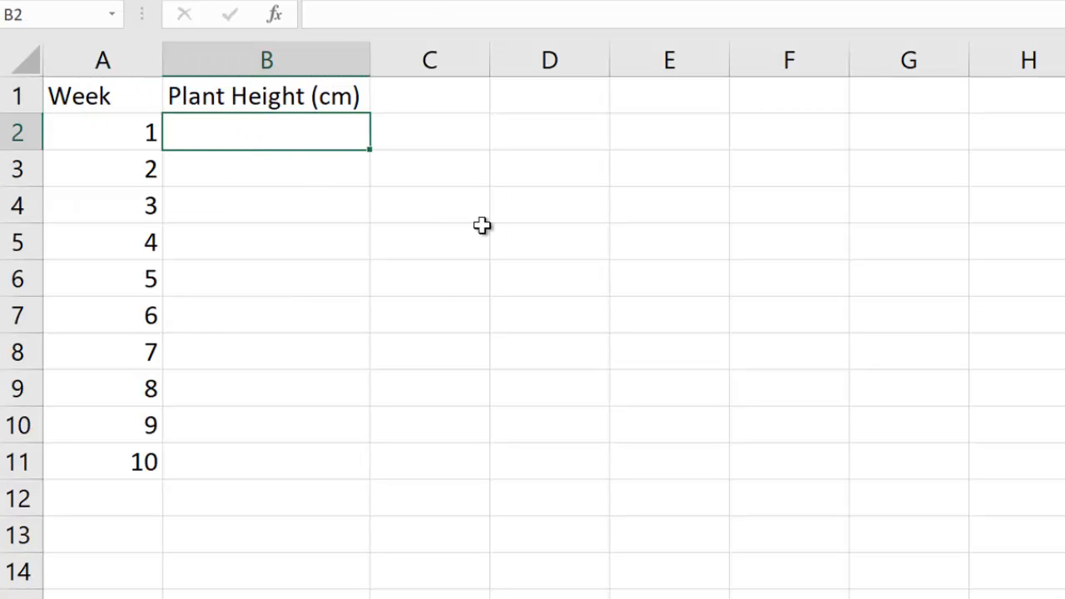
text(2)
key(Return)
text(3)
key(Return)
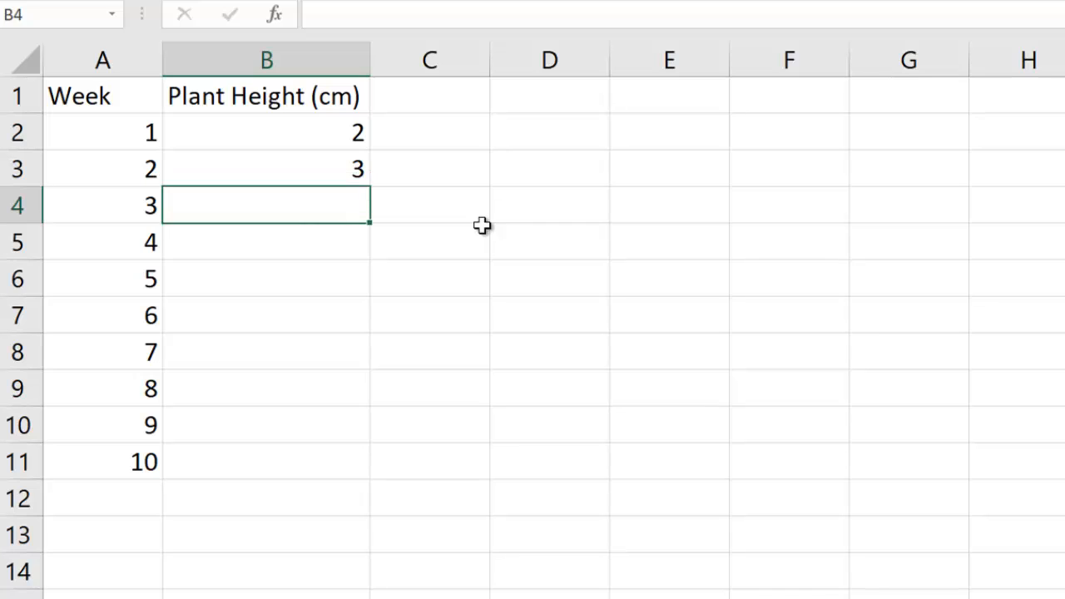
text(6)
key(Return)
text(8)
key(Return)
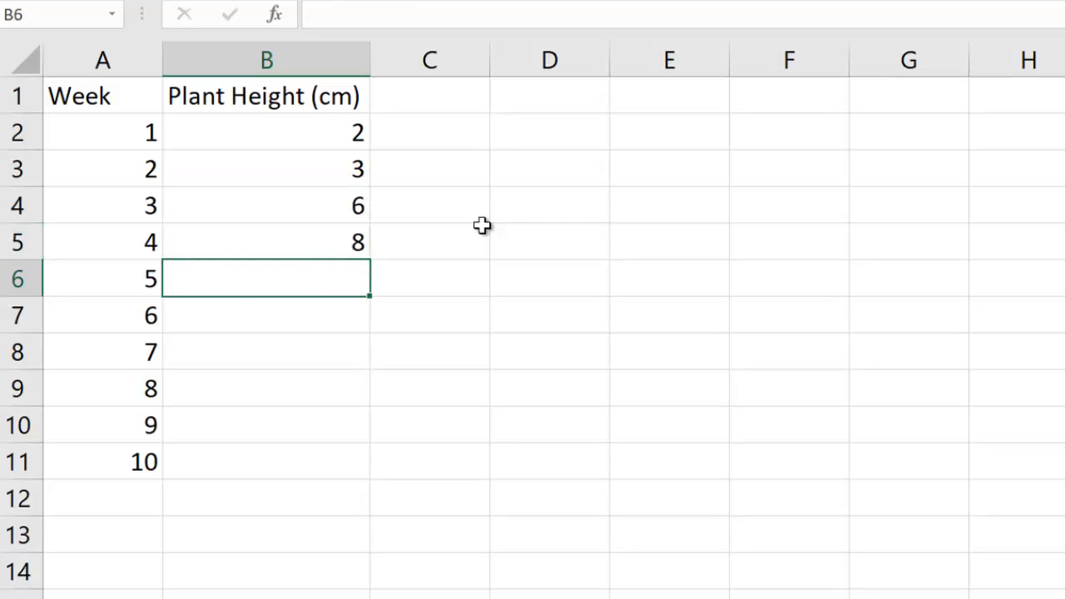
text(10)
key(Return)
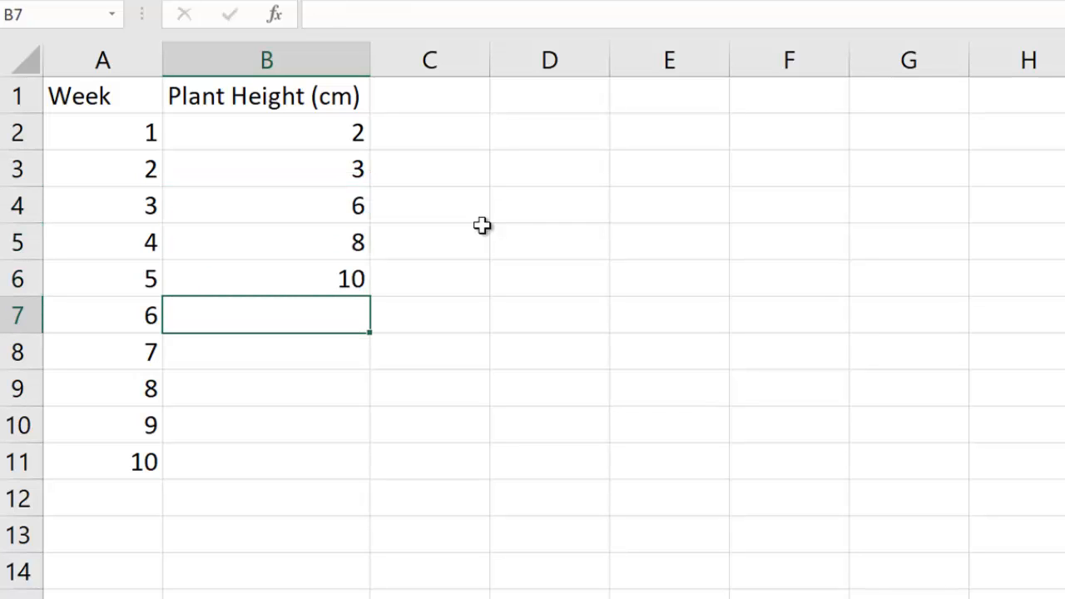
text(5)
key(BackSpace)
text(15)
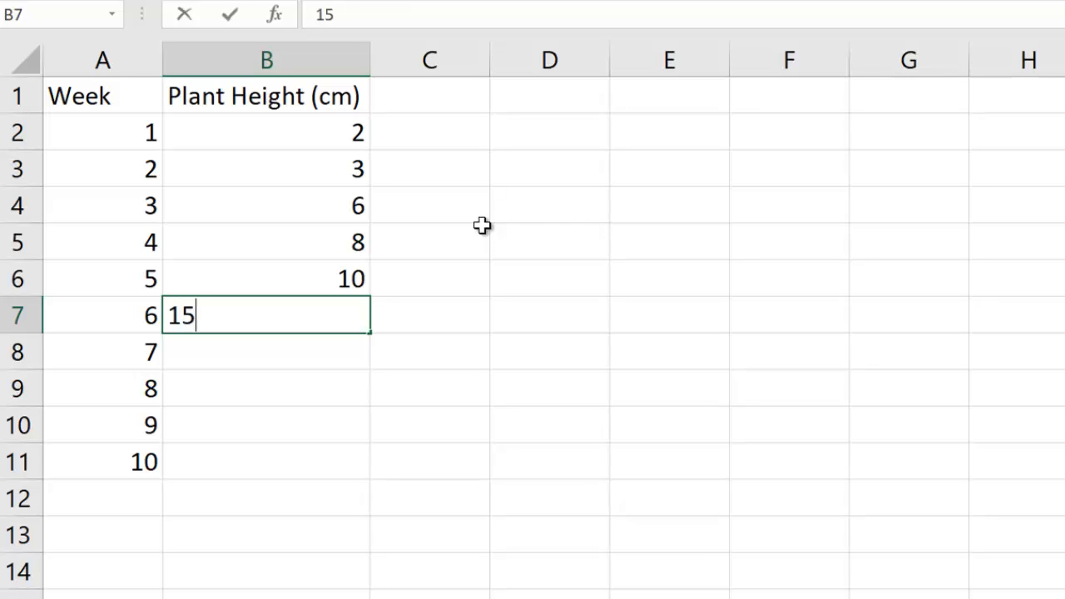
key(Return)
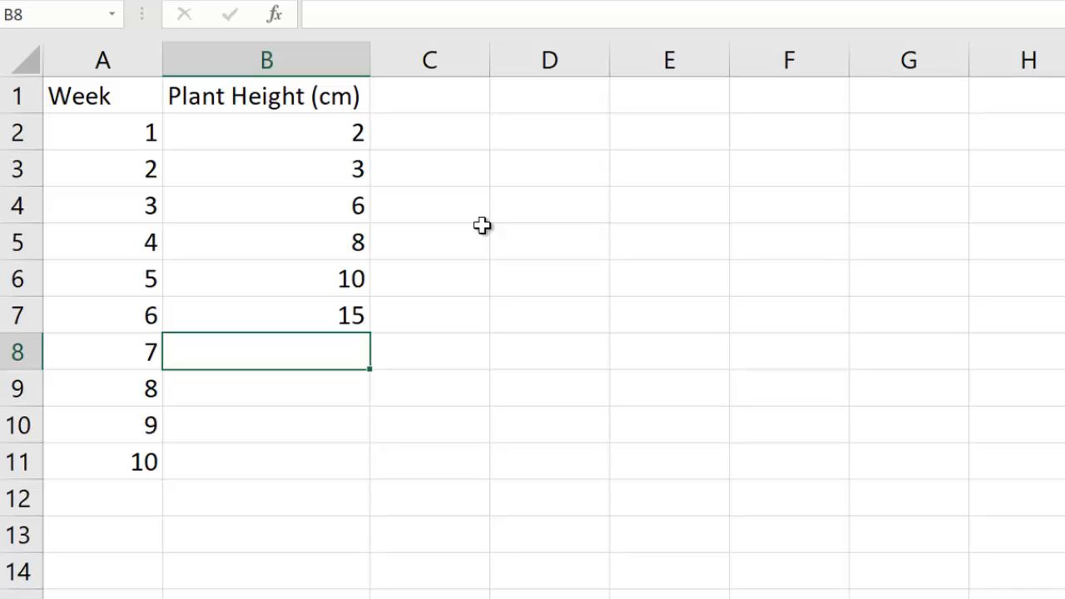
text(20)
key(Return)
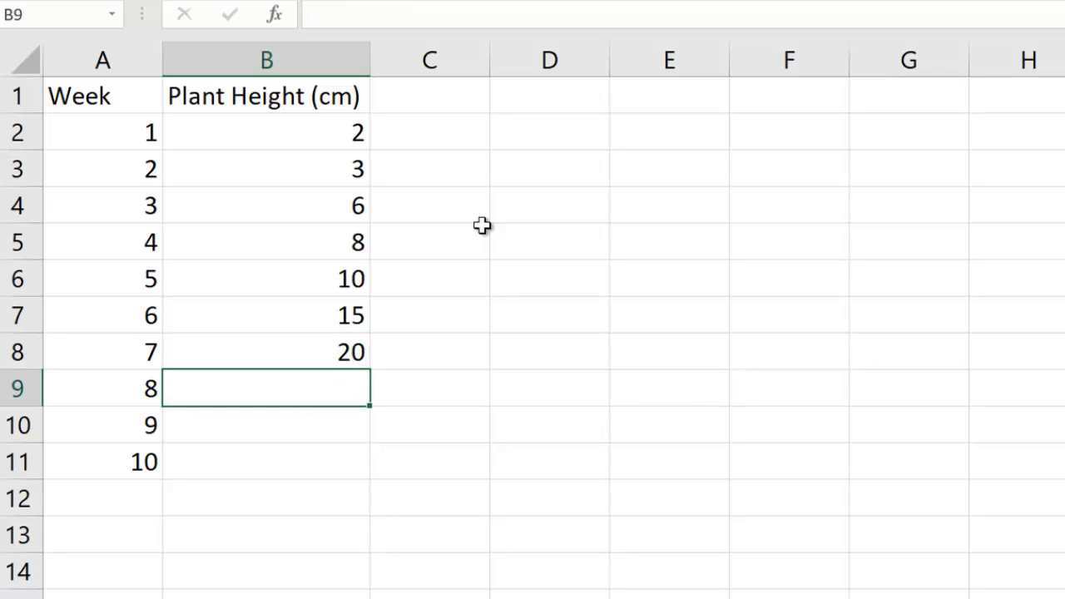
text(22)
key(Return)
text(23)
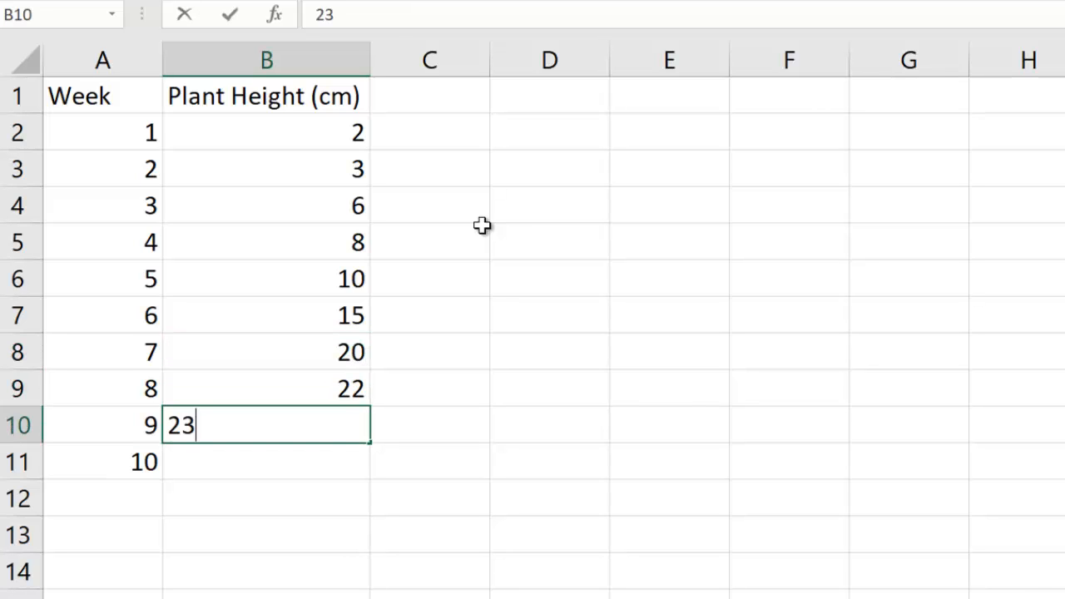
key(Return)
text(24)
key(Return)
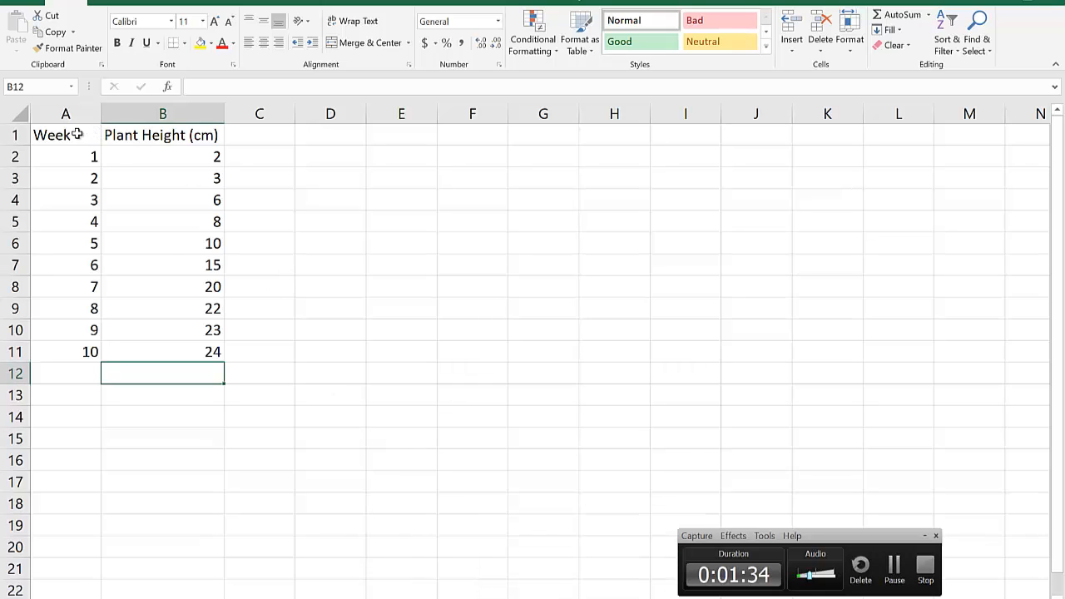
Copy the whole data table in cells A1 to B11, including both headings
drag(76, 134, 169, 349)
right_click(167, 240)
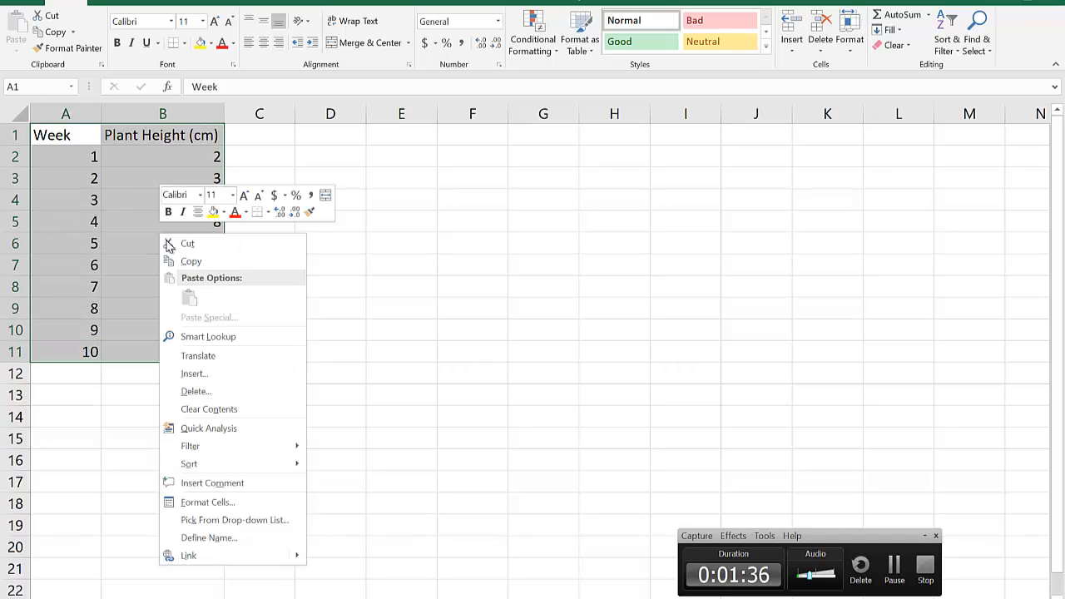
click(199, 260)
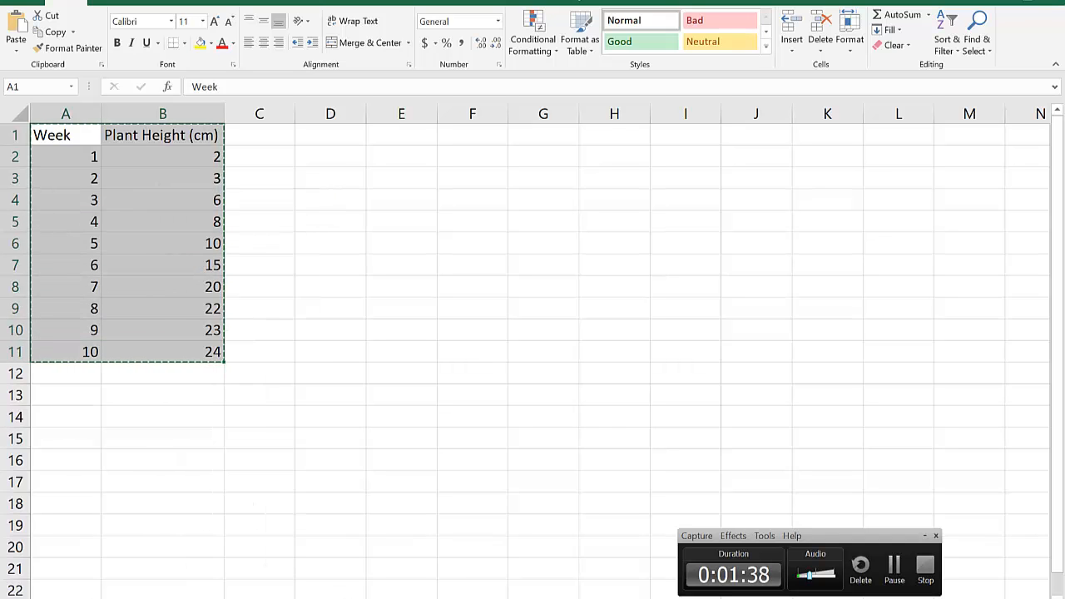
Switch to Word and create a new blank document
key(super)
click(301, 516)
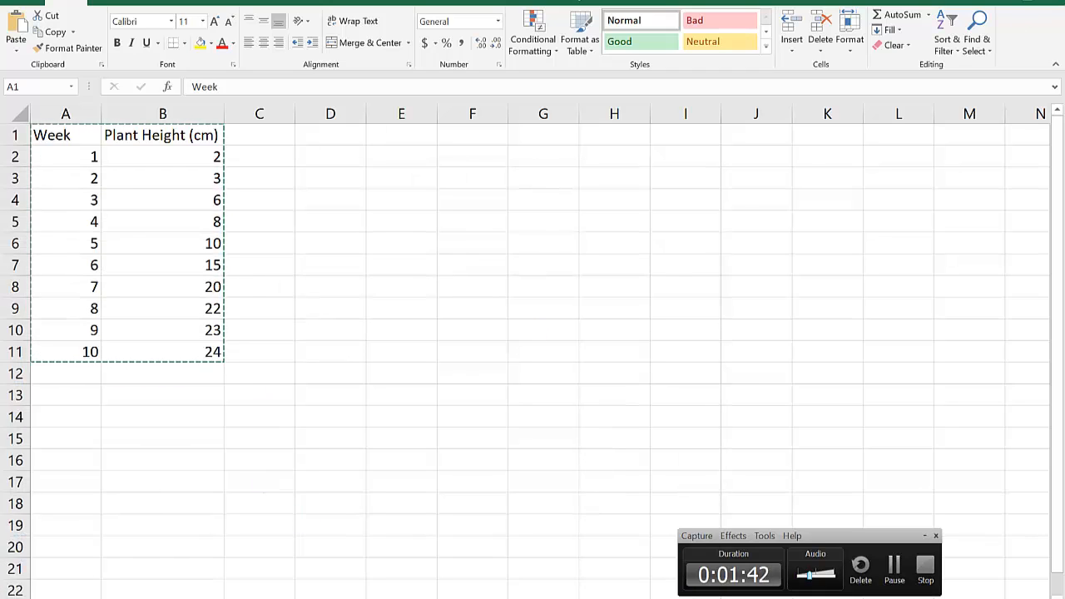
key(super)
click(423, 502)
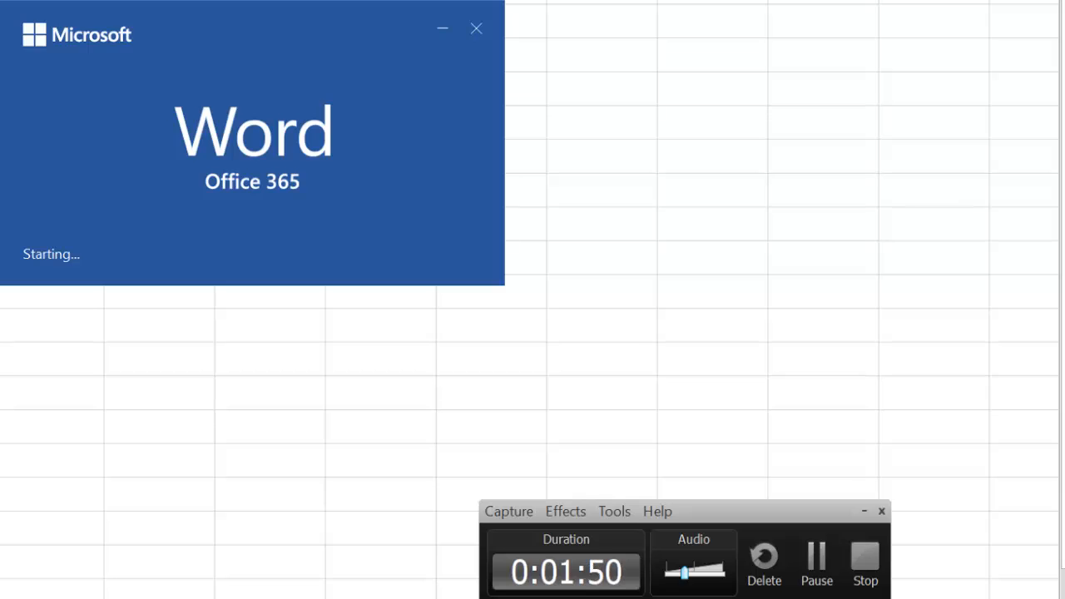
click(476, 30)
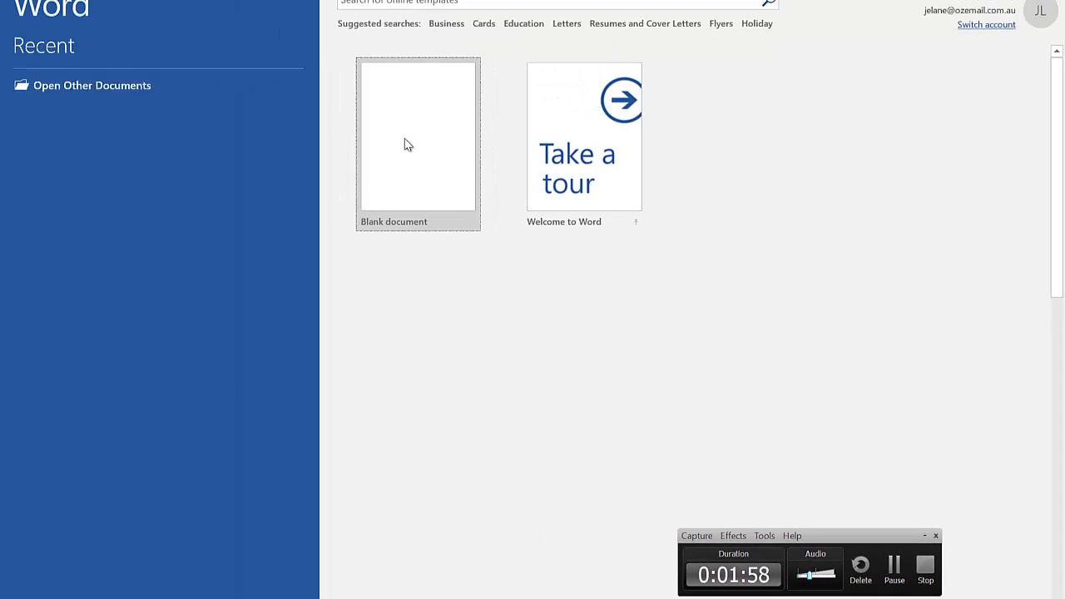
click(409, 155)
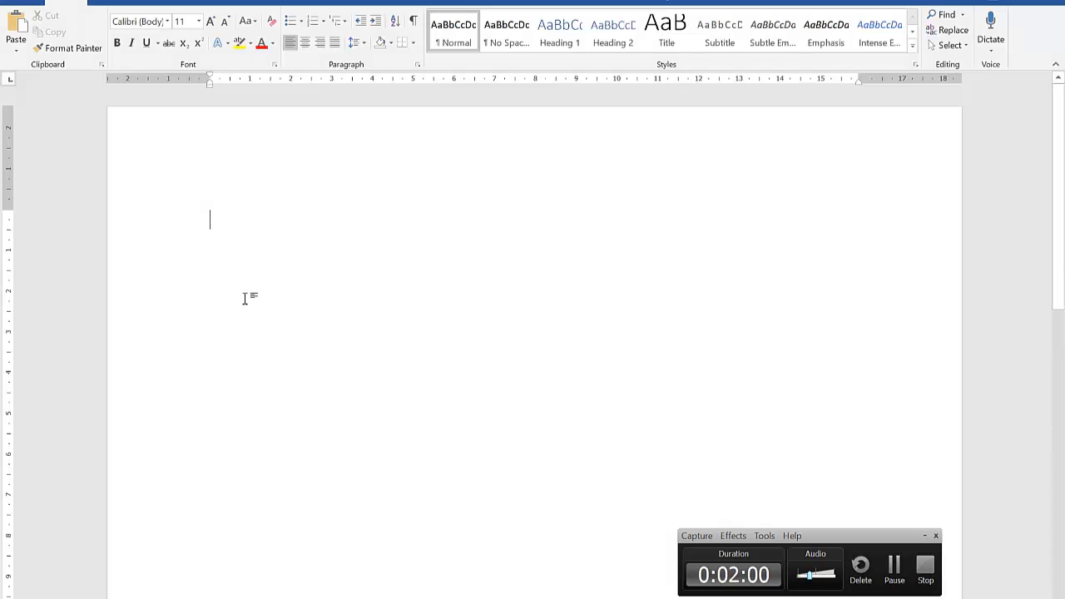
Enter "Heading" as the first line of the document and start a new paragraph below it
text(Hea)
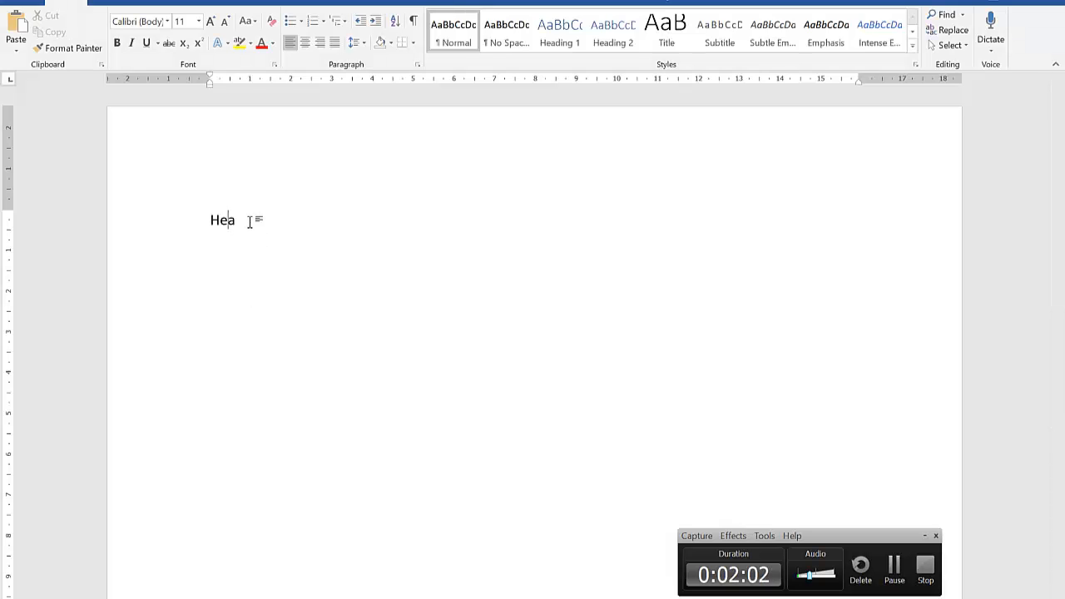
text(ding)
key(Return)
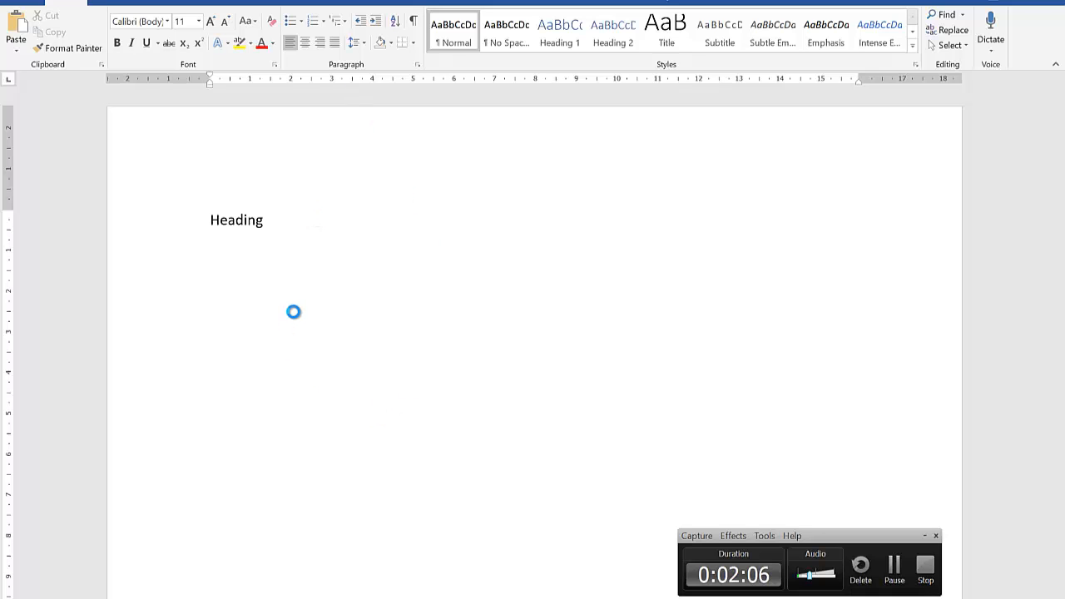
Paste the copied plant data below the heading as a bordered table, using the destination styles
key(ctrl+v)
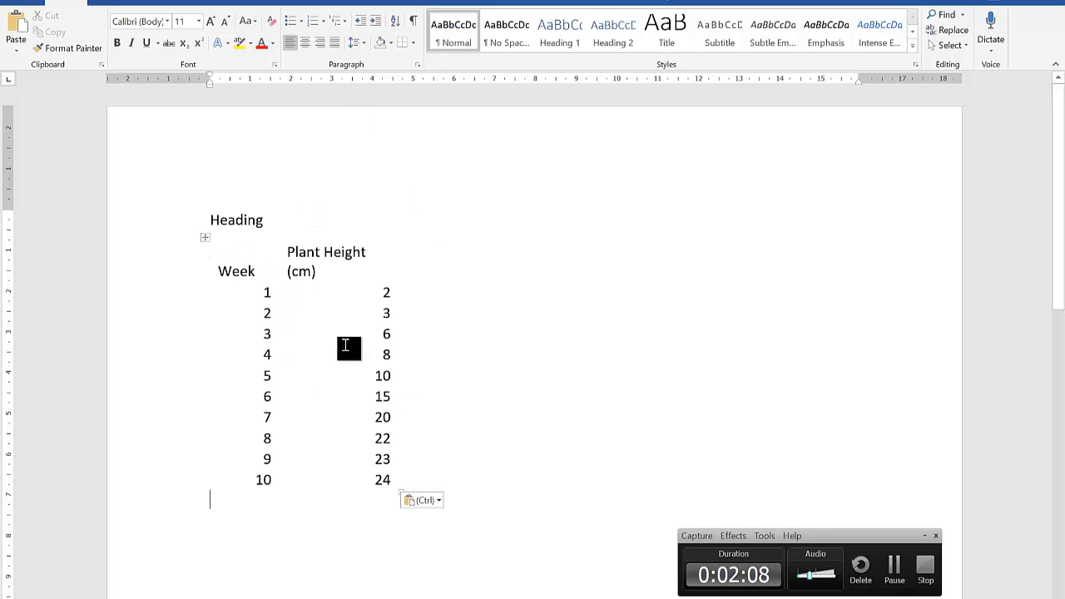
click(205, 238)
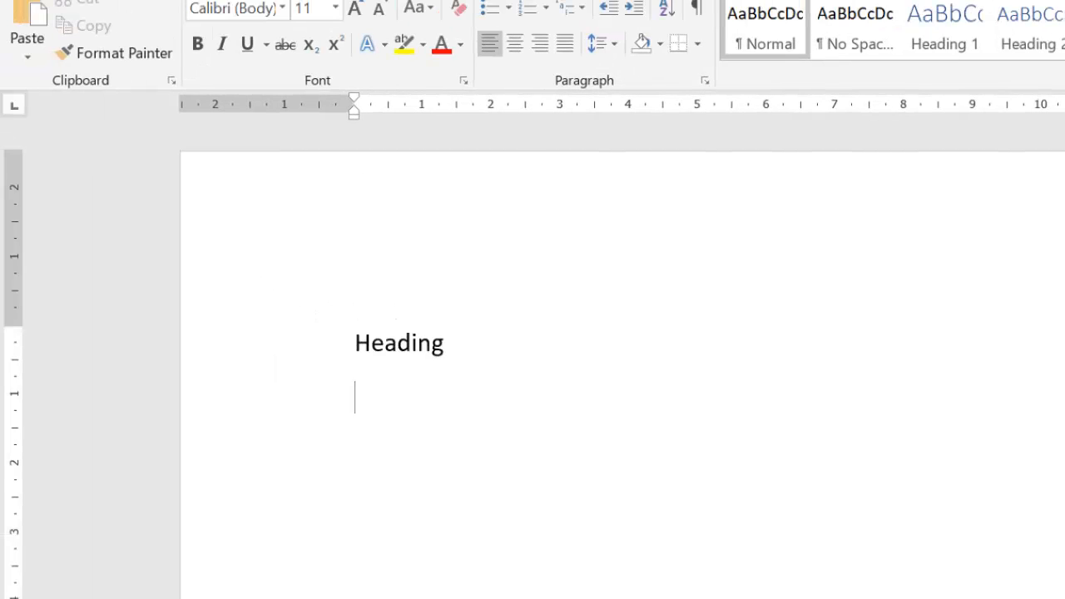
click(33, 55)
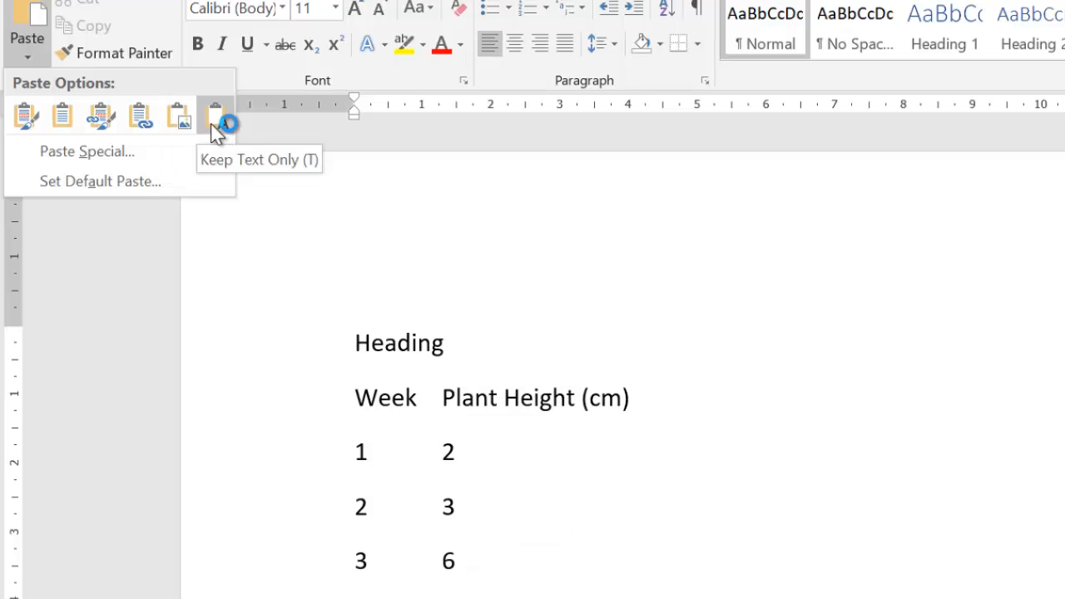
click(66, 119)
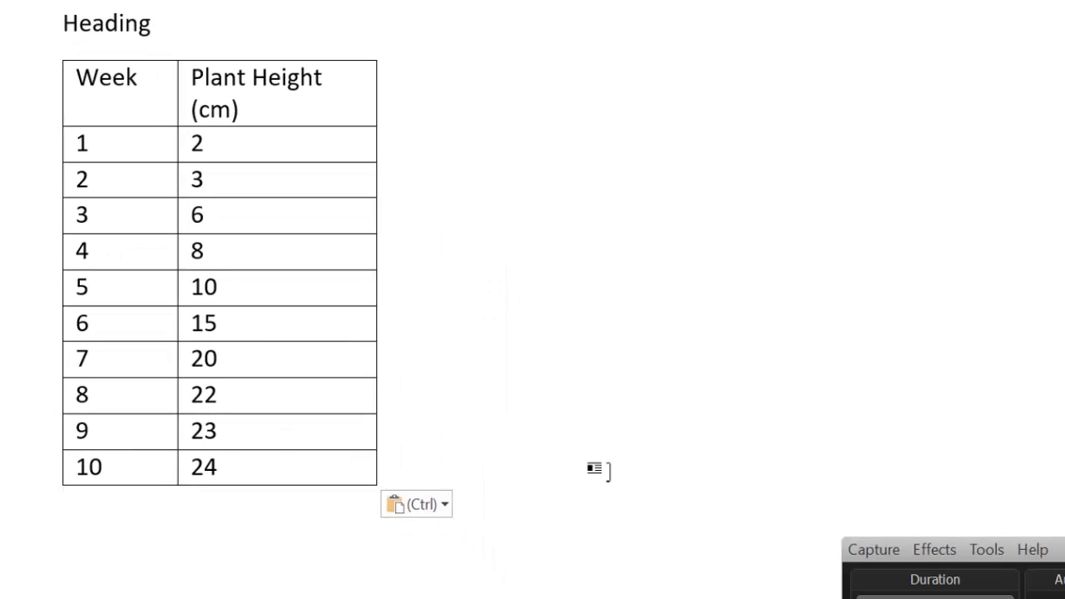
key(Escape)
Shade the table's header row with Week and Plant Height (cm) light grey
click(183, 98)
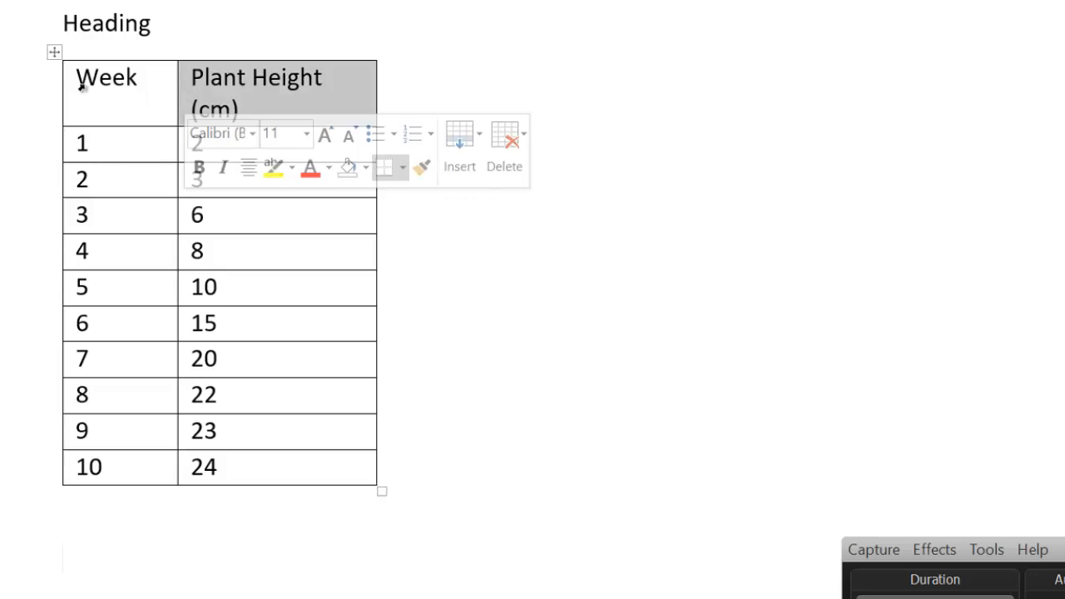
click(54, 52)
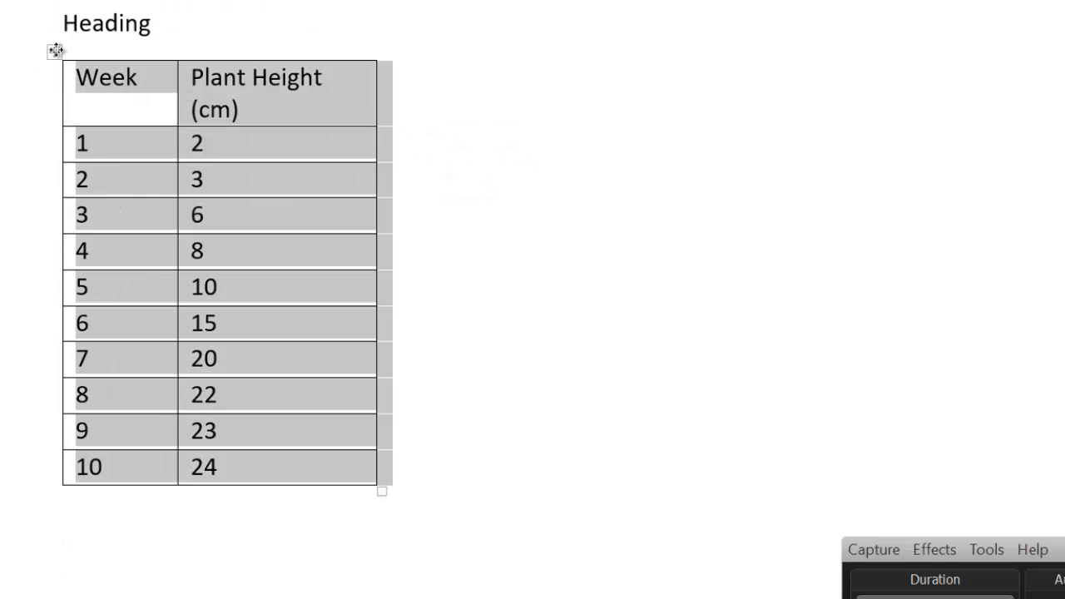
click(98, 103)
click(41, 91)
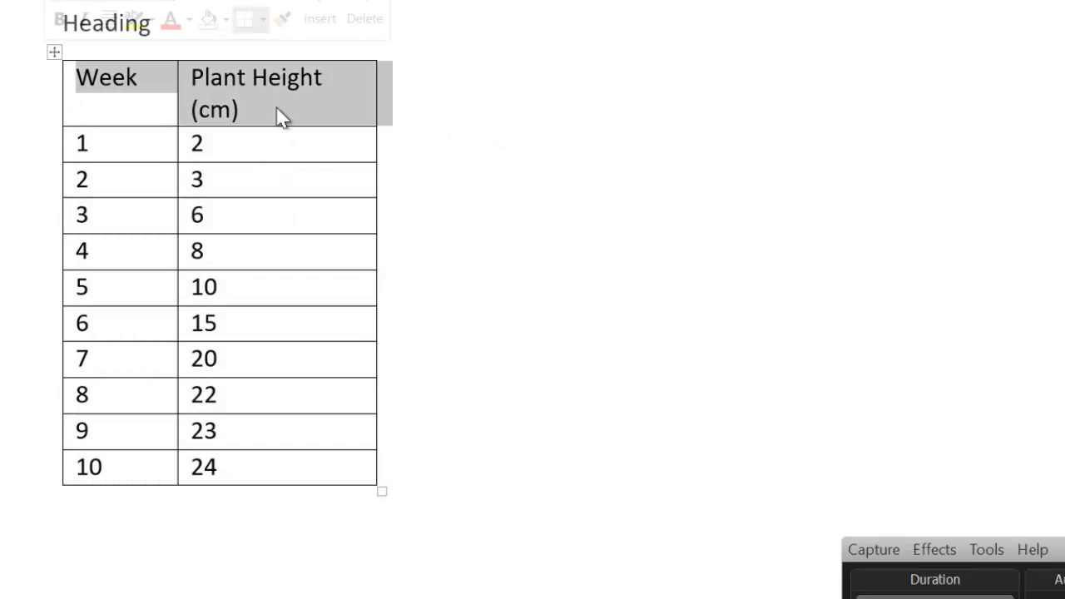
click(262, 22)
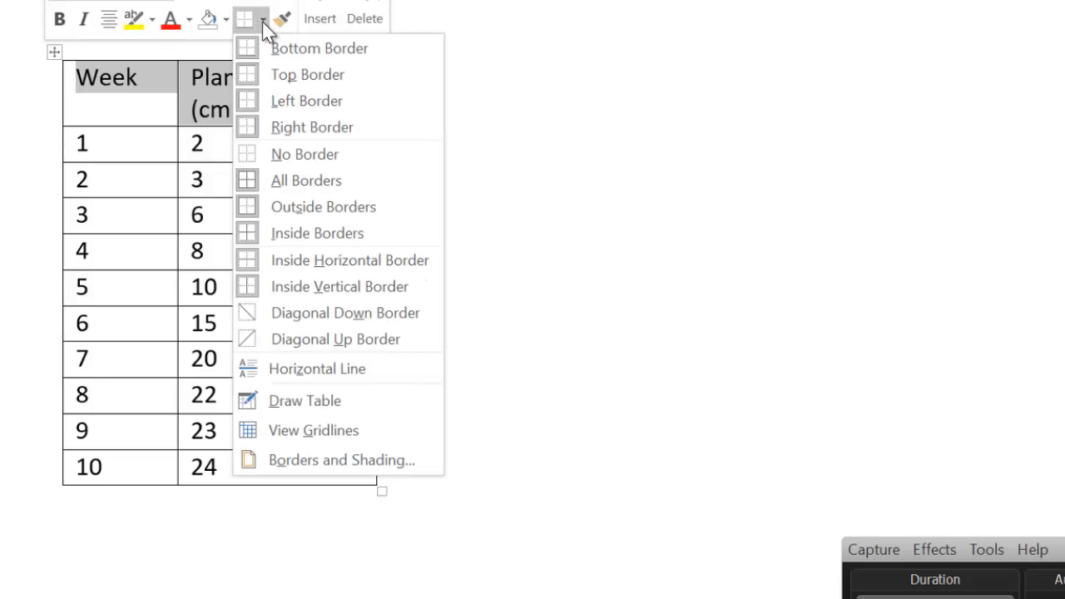
click(263, 21)
click(222, 20)
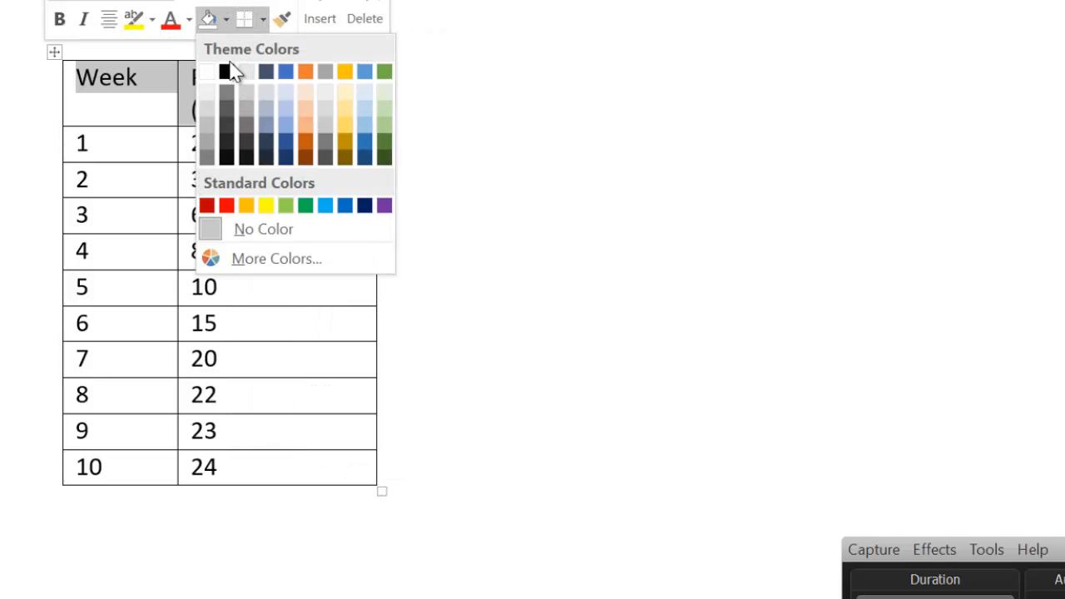
click(243, 87)
click(571, 126)
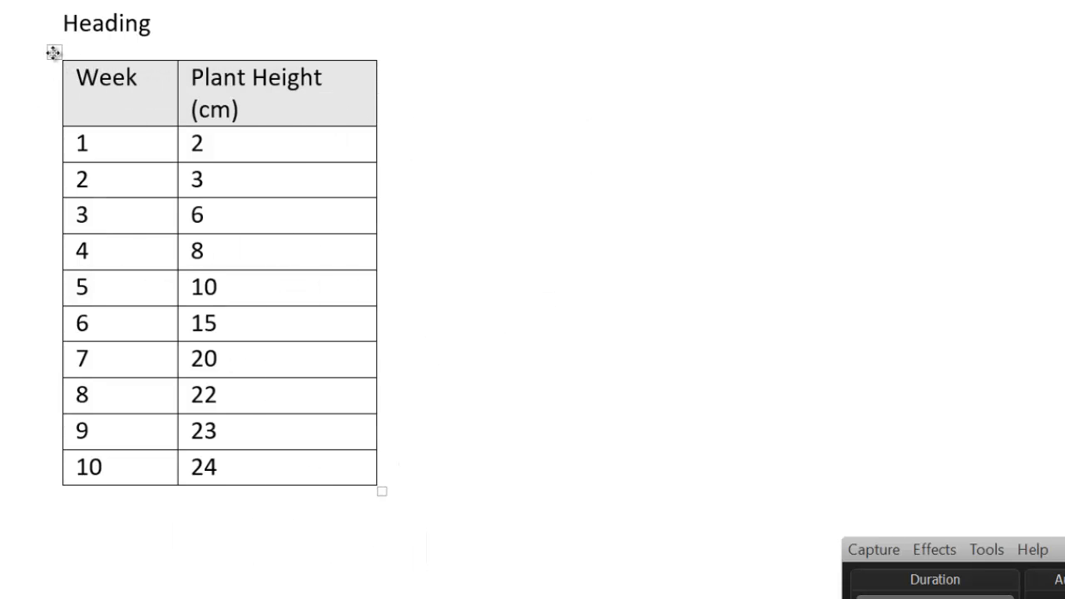
Move the table towards the middle of the page and return it to the left margin below the heading
drag(53, 53, 511, 100)
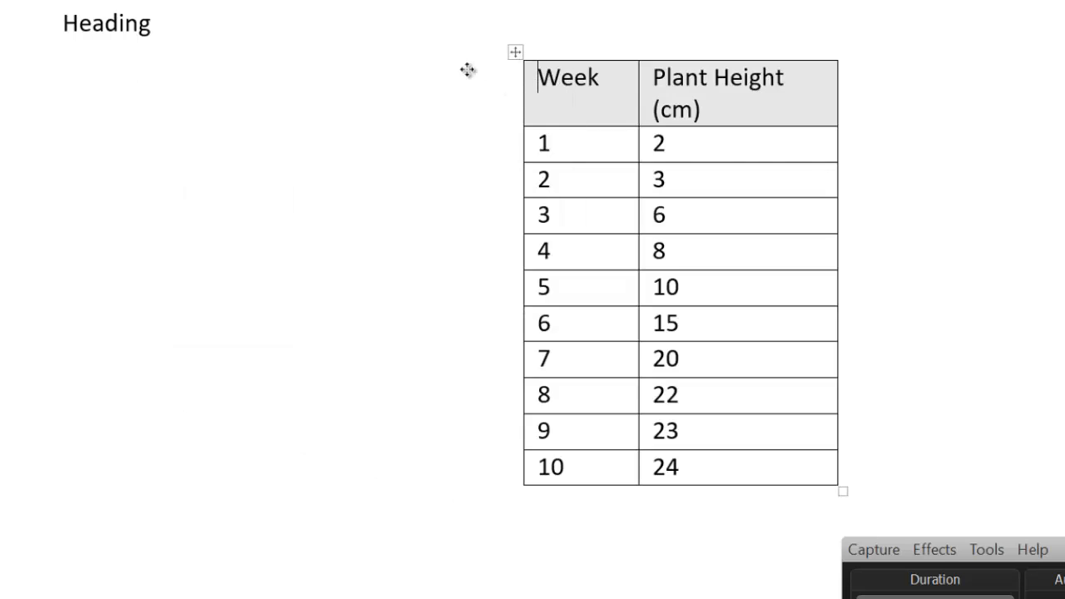
drag(515, 52, 55, 51)
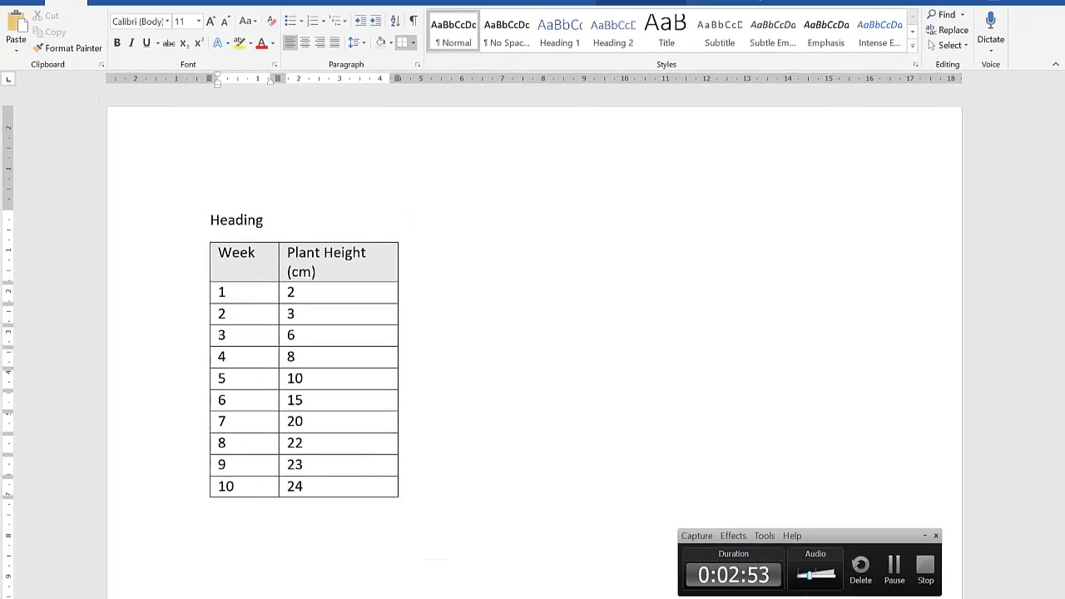
Switch back to the Excel worksheet containing the plant height data and deselect the table
mouse_move(532, 596)
click(543, 576)
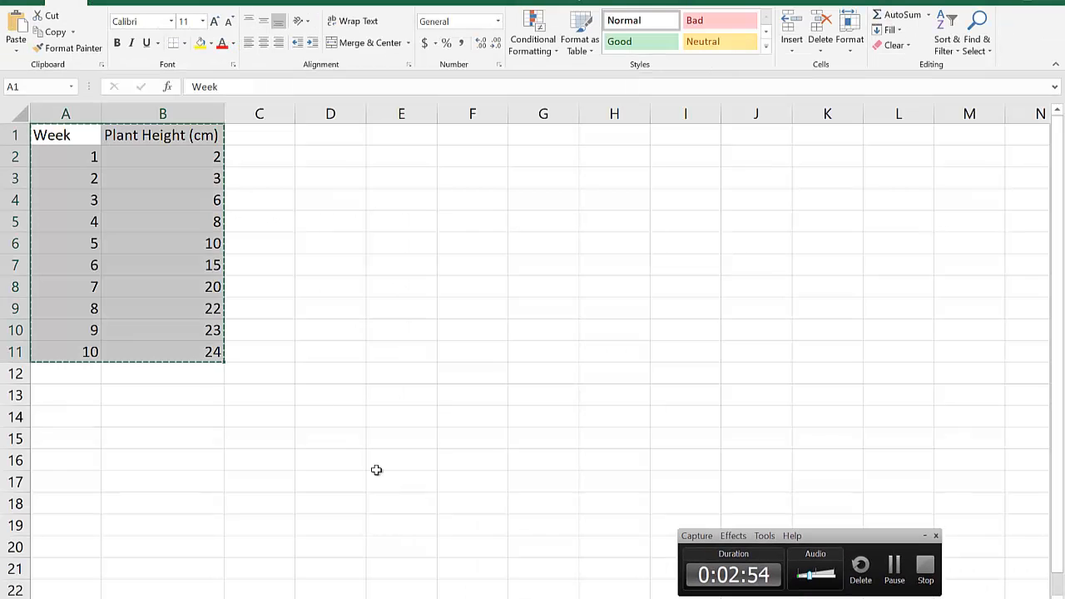
click(251, 311)
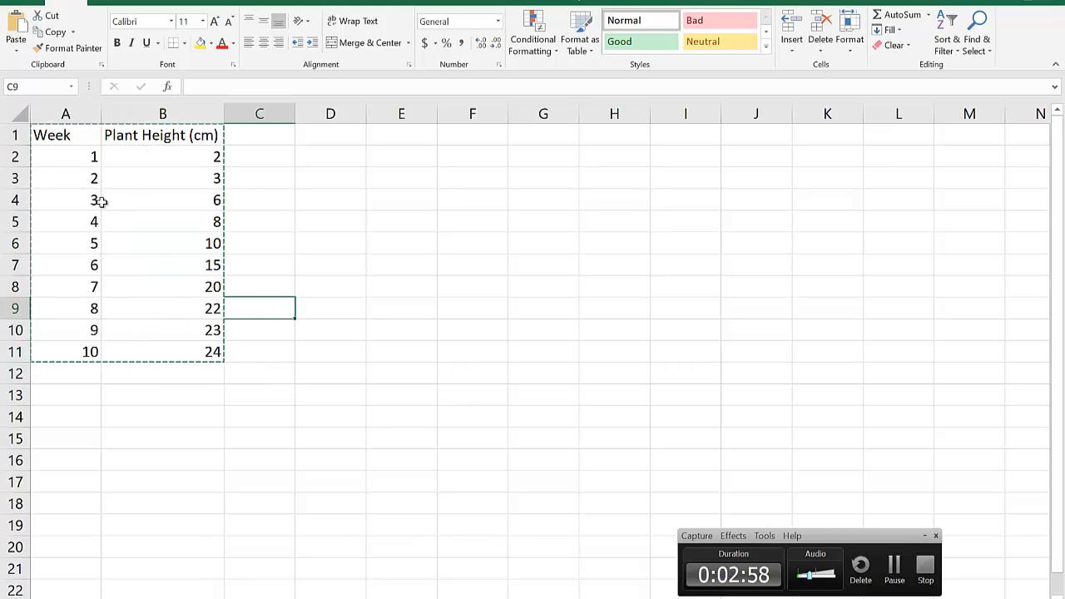
click(309, 220)
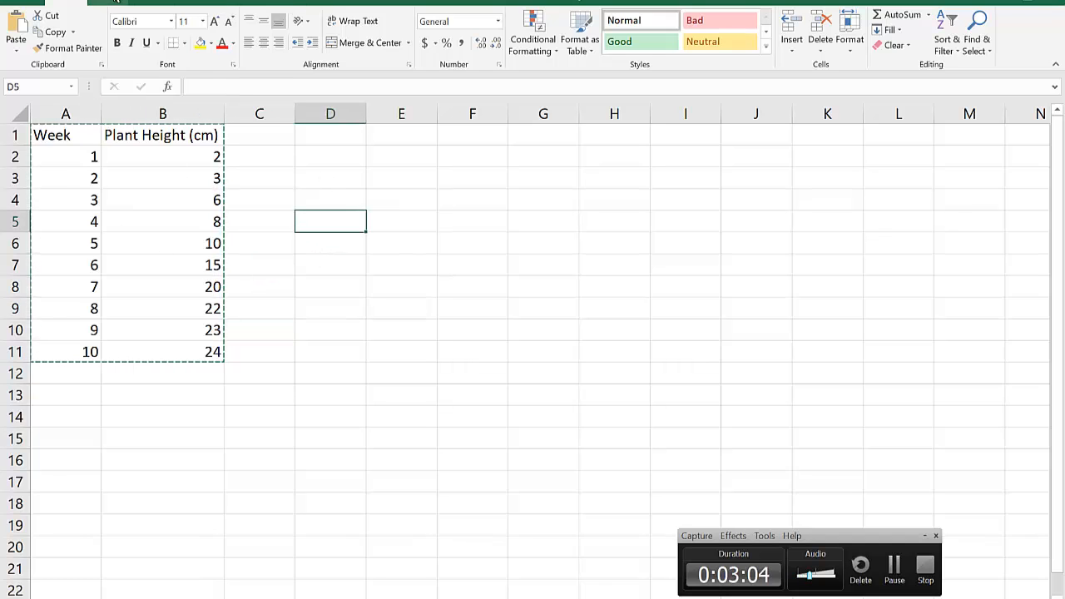
Insert a markers-only Scatter chart from cells A1 to B11 and move it slightly up beside the data
click(119, 3)
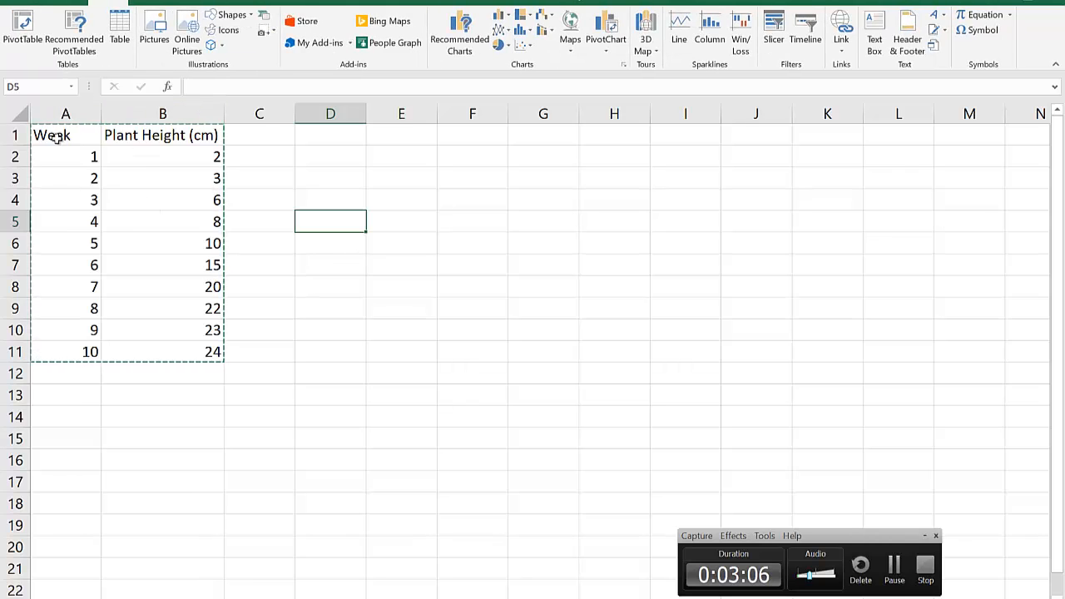
drag(55, 139, 100, 200)
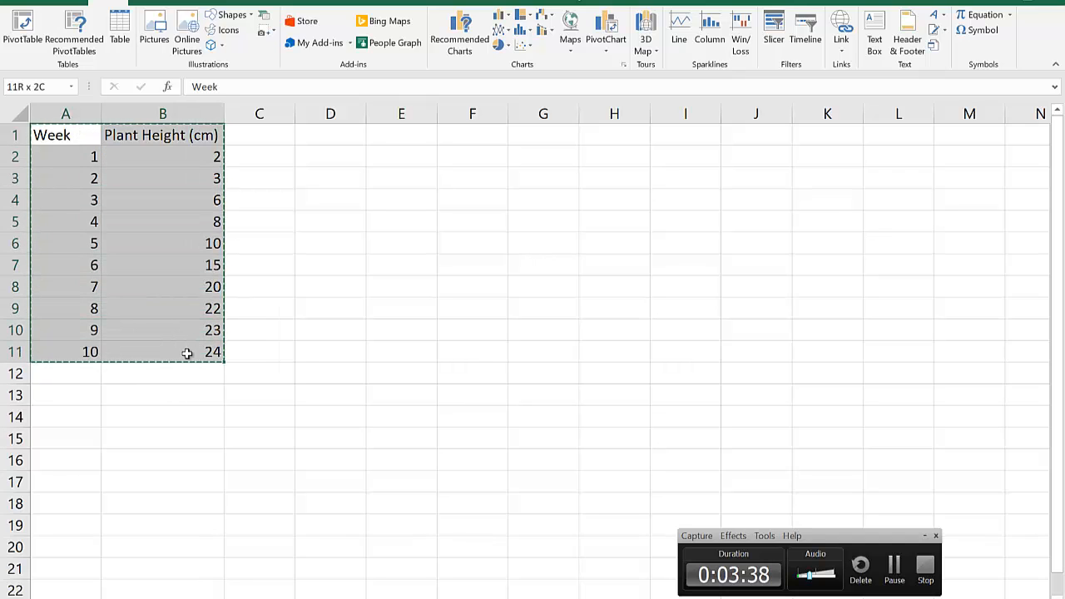
click(500, 31)
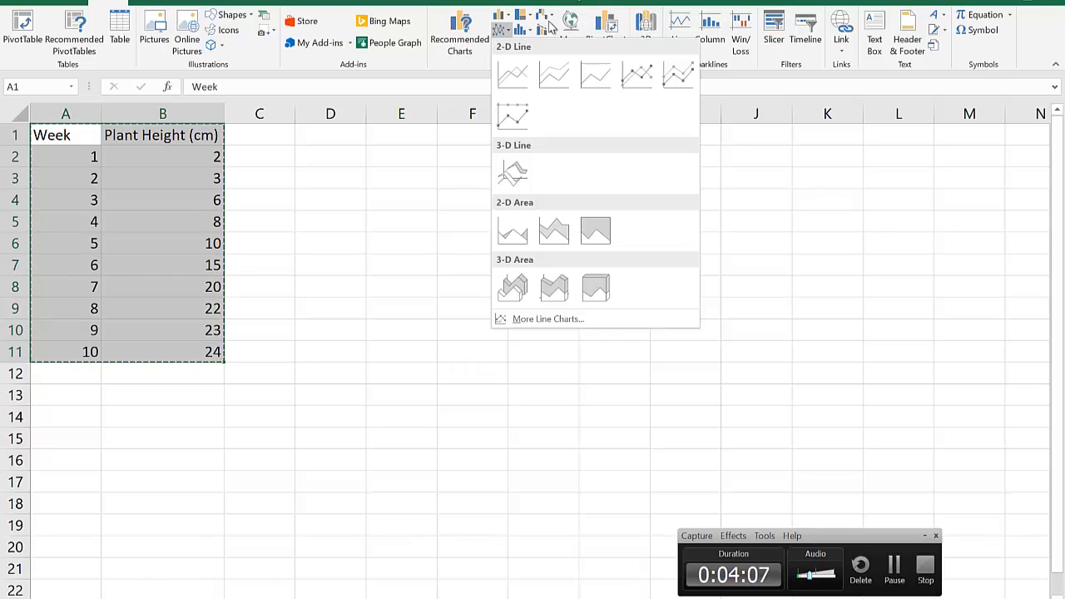
click(500, 30)
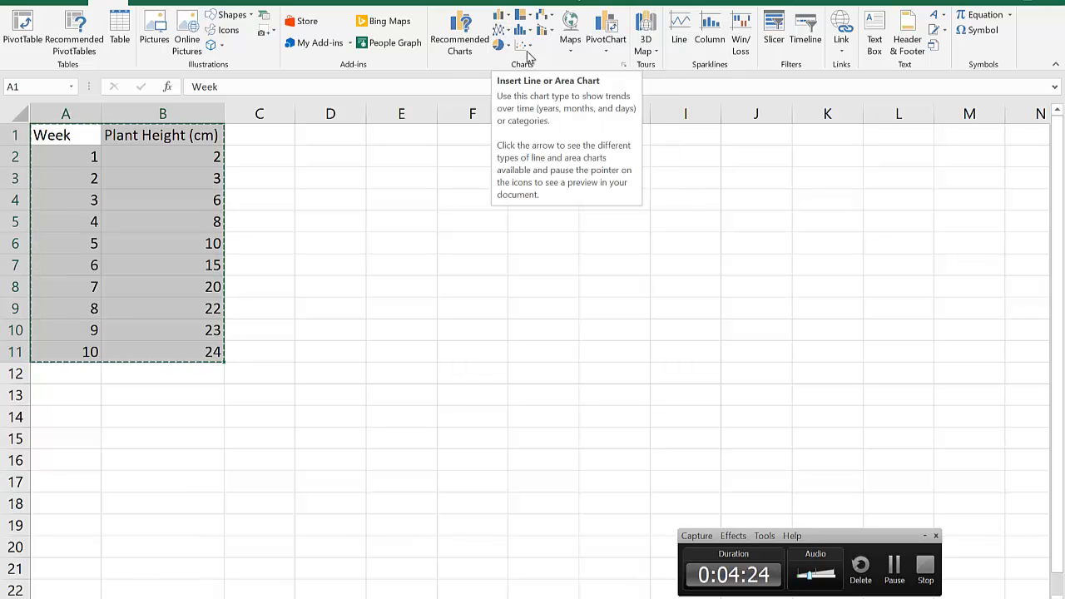
click(522, 46)
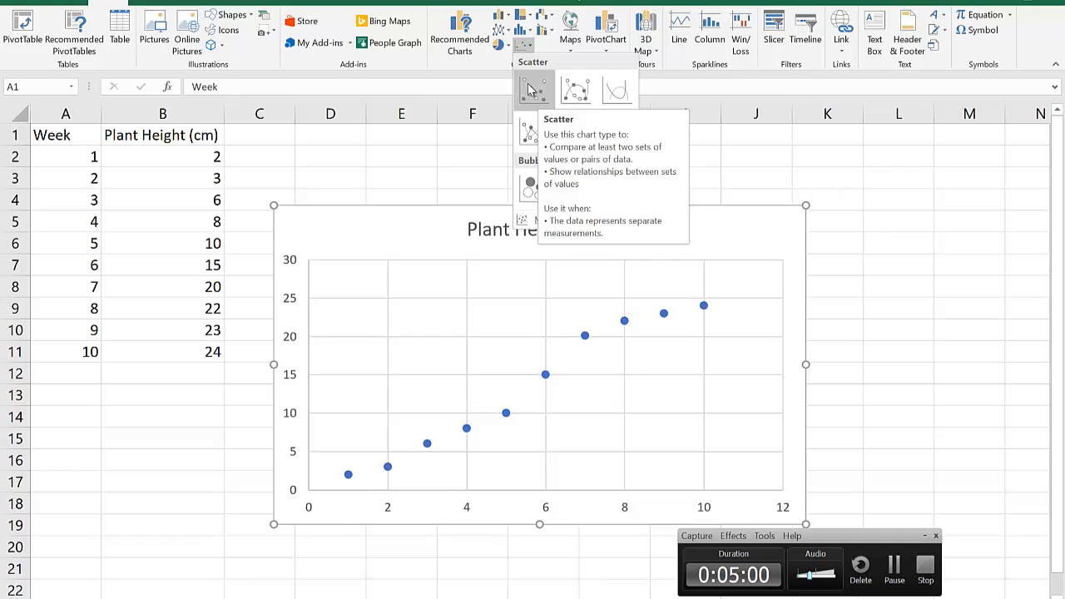
click(531, 90)
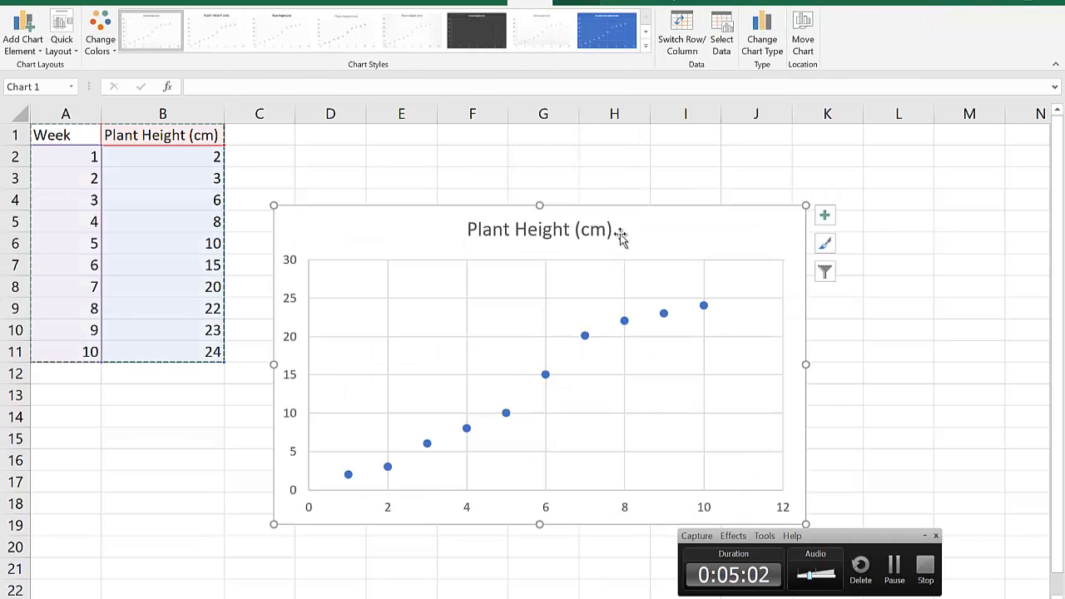
drag(632, 223, 630, 193)
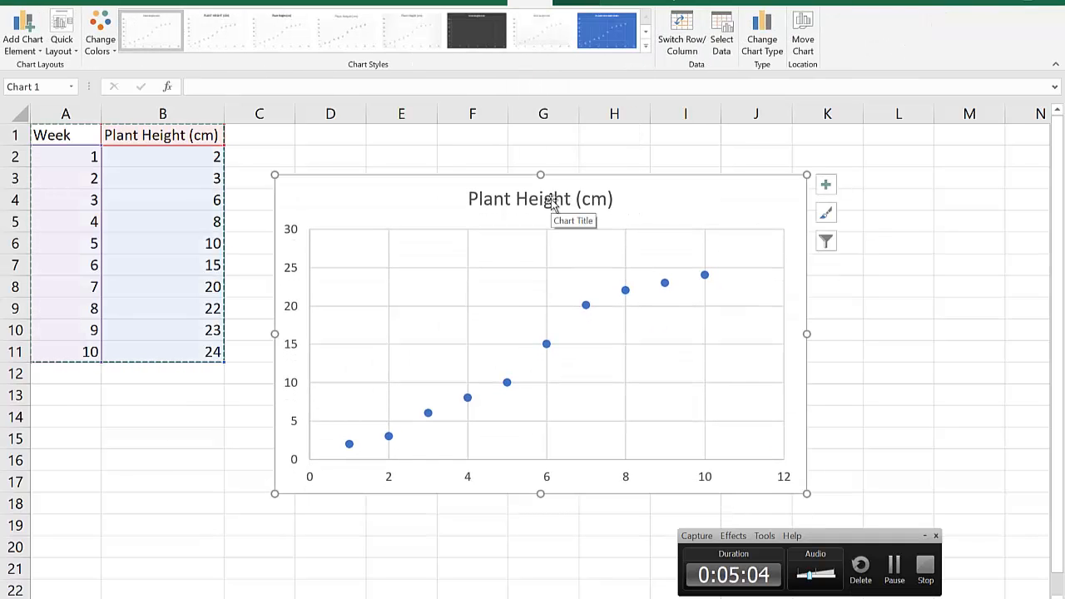
Replace the chart title with "Height over time"
click(497, 203)
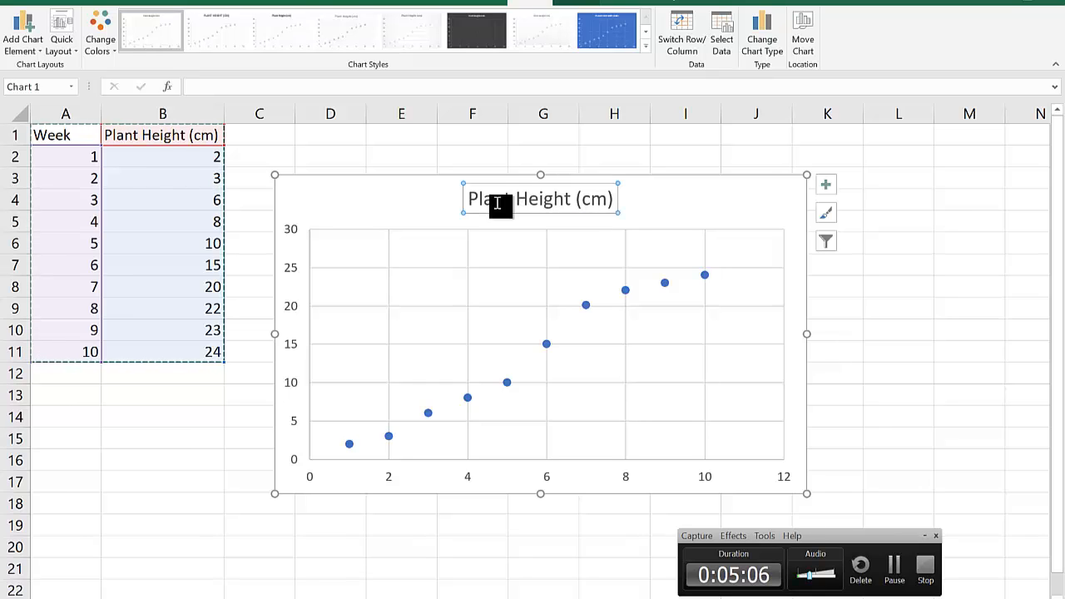
double_click(487, 199)
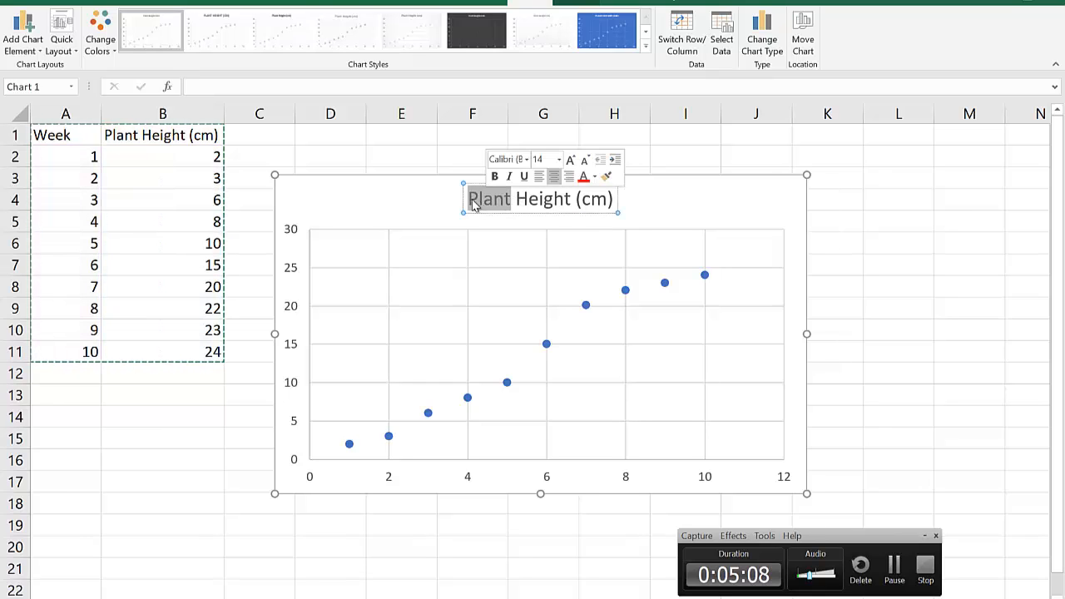
click(472, 198)
drag(472, 199, 613, 201)
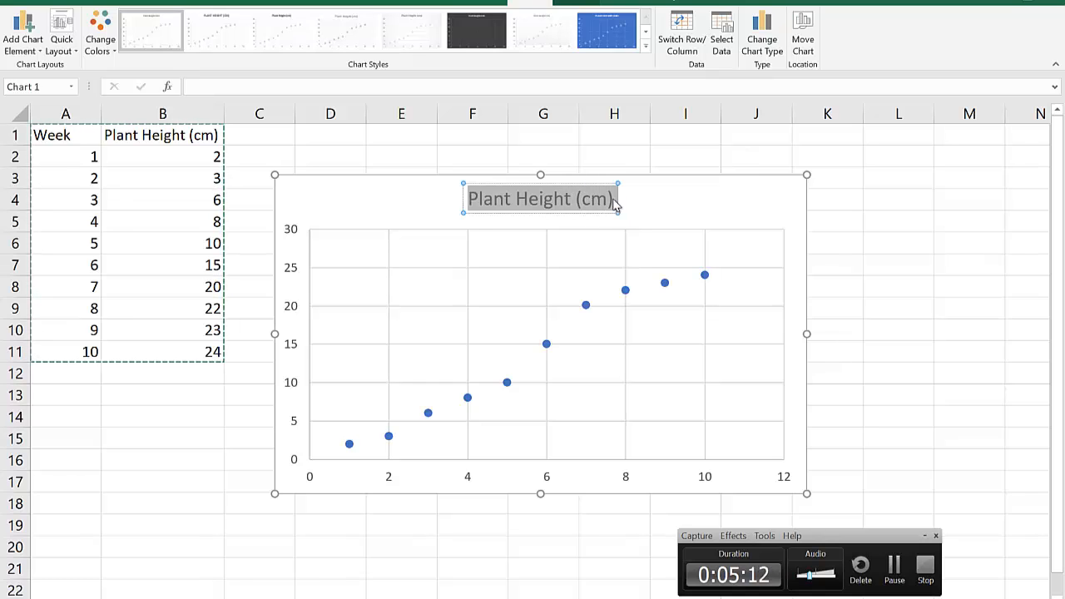
text(Height o)
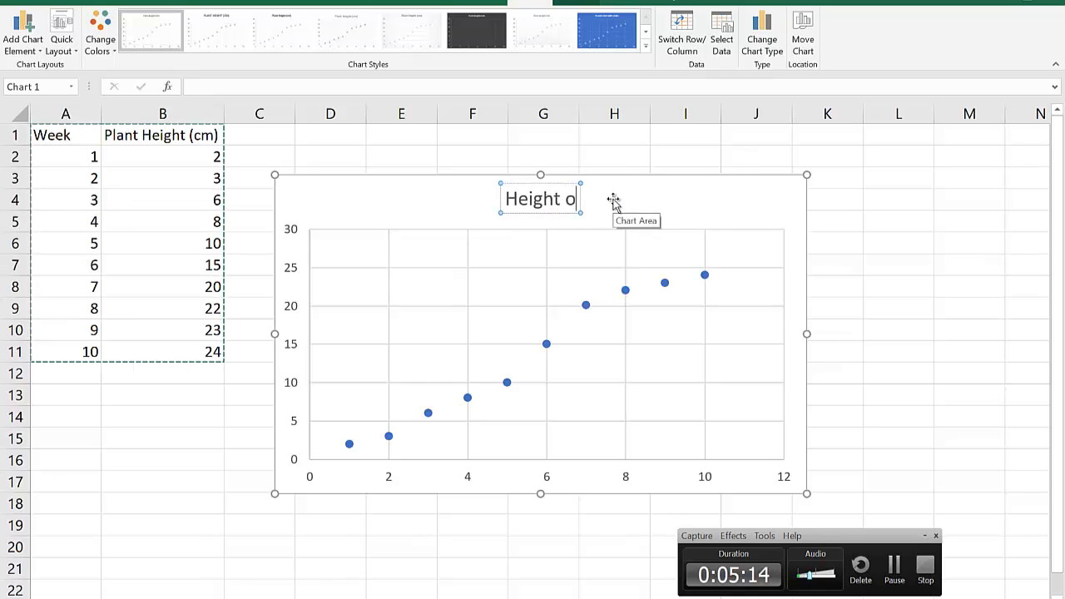
text(ver time)
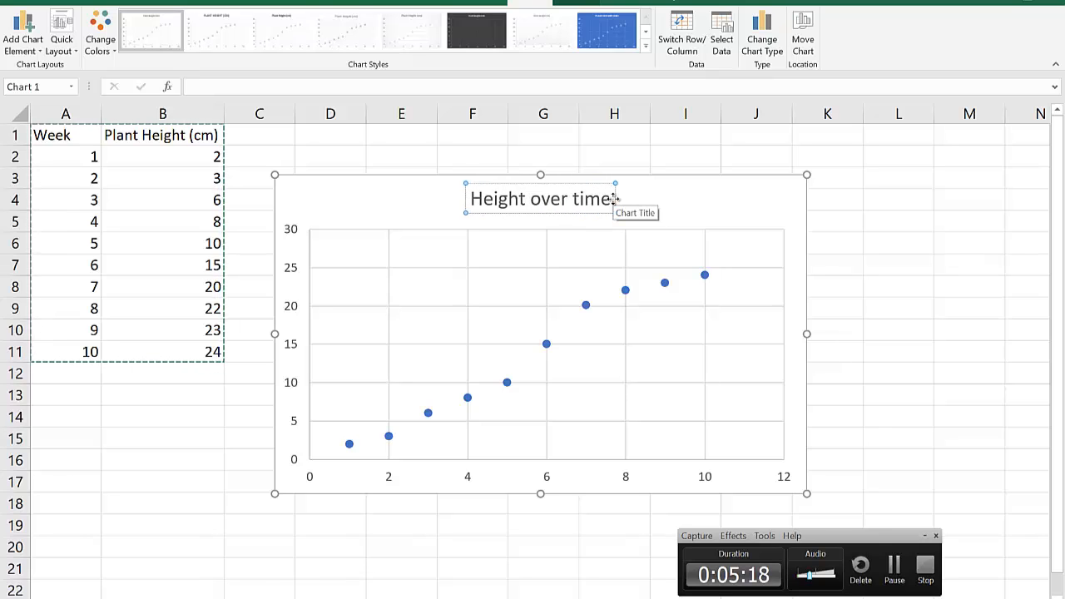
click(368, 196)
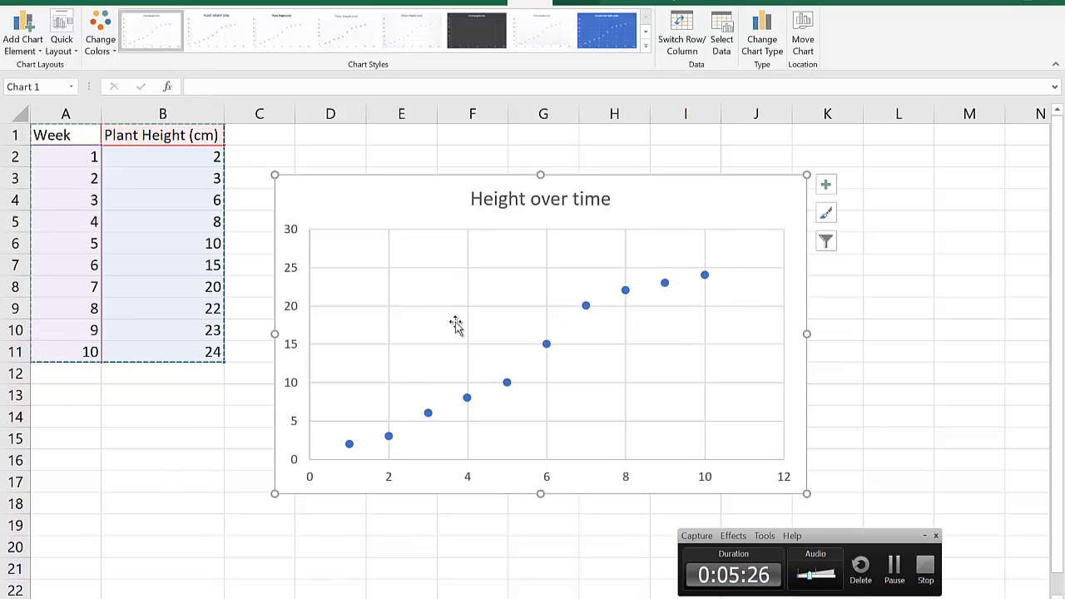
Add a Linear trendline to the scatter chart with its formatting options open
click(880, 260)
click(419, 214)
click(34, 53)
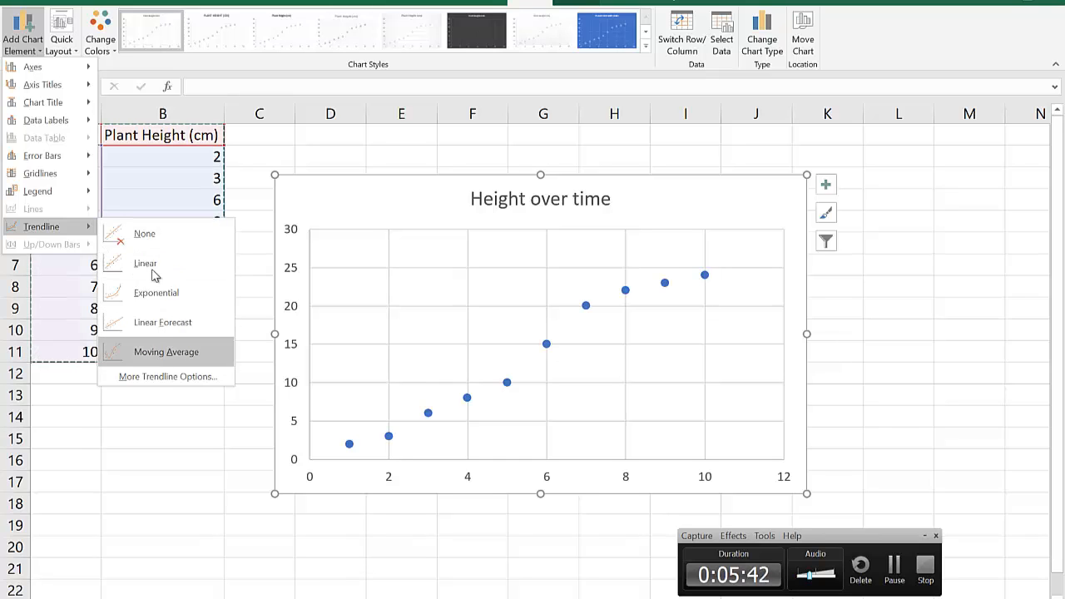
click(153, 379)
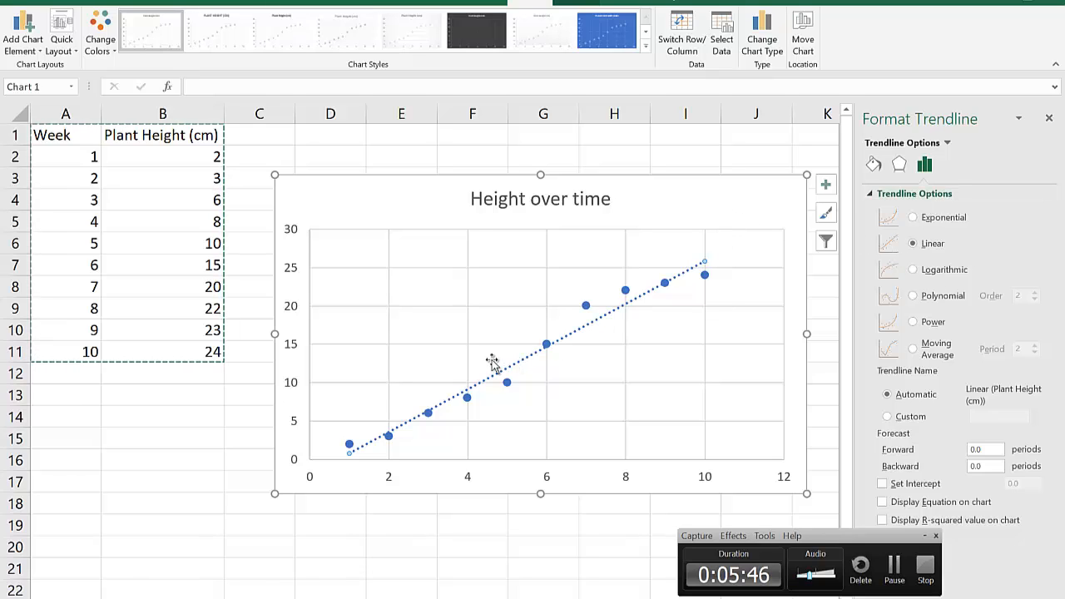
Compare the Logarithmic, Power, Moving Average and Linear trendline types and set the trendline to Polynomial
click(913, 271)
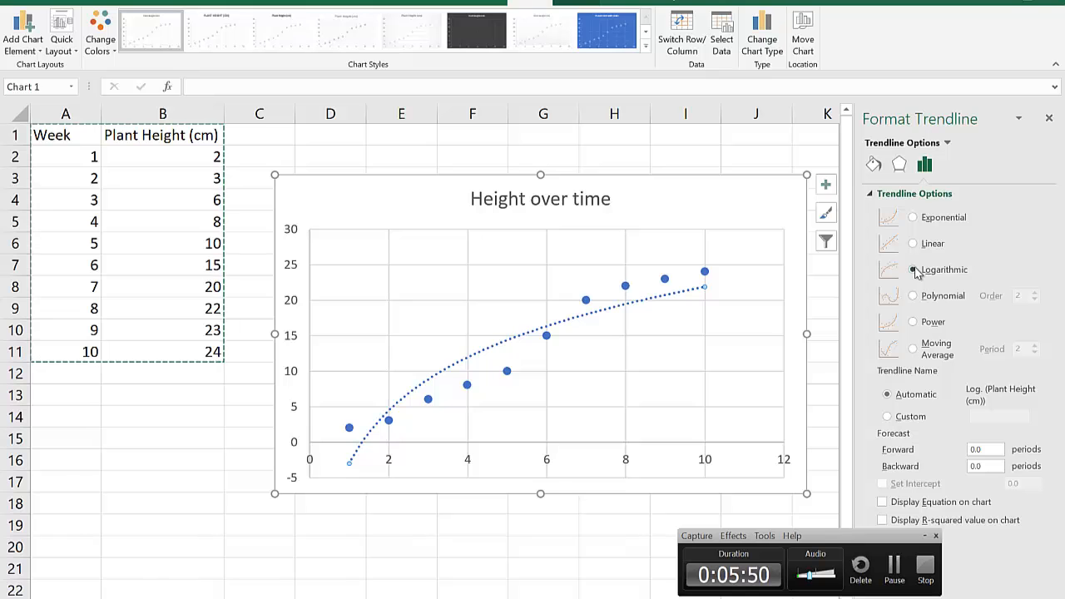
click(913, 296)
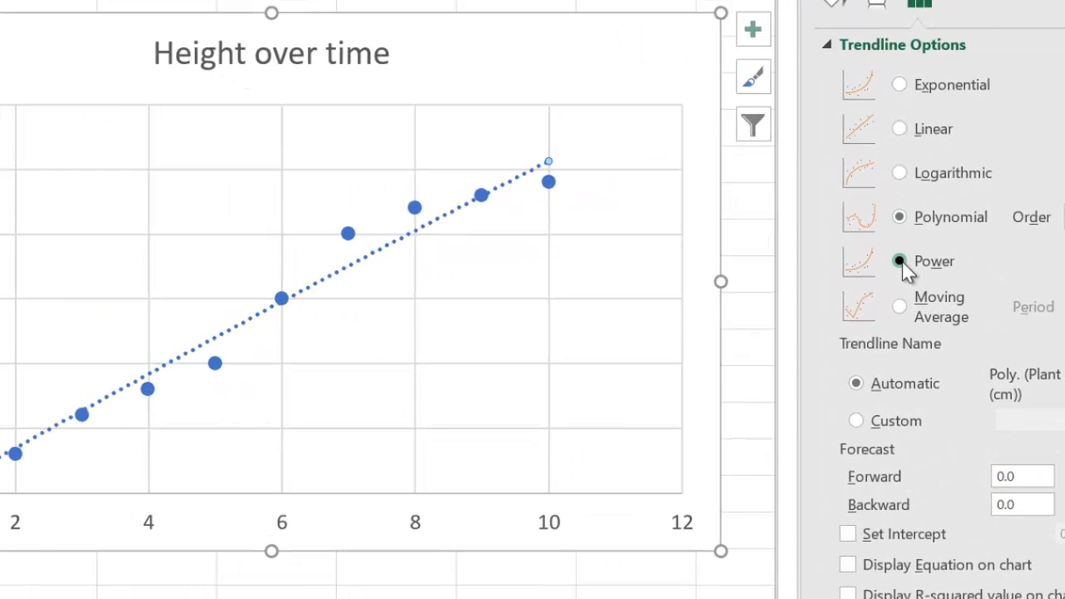
click(913, 322)
click(898, 306)
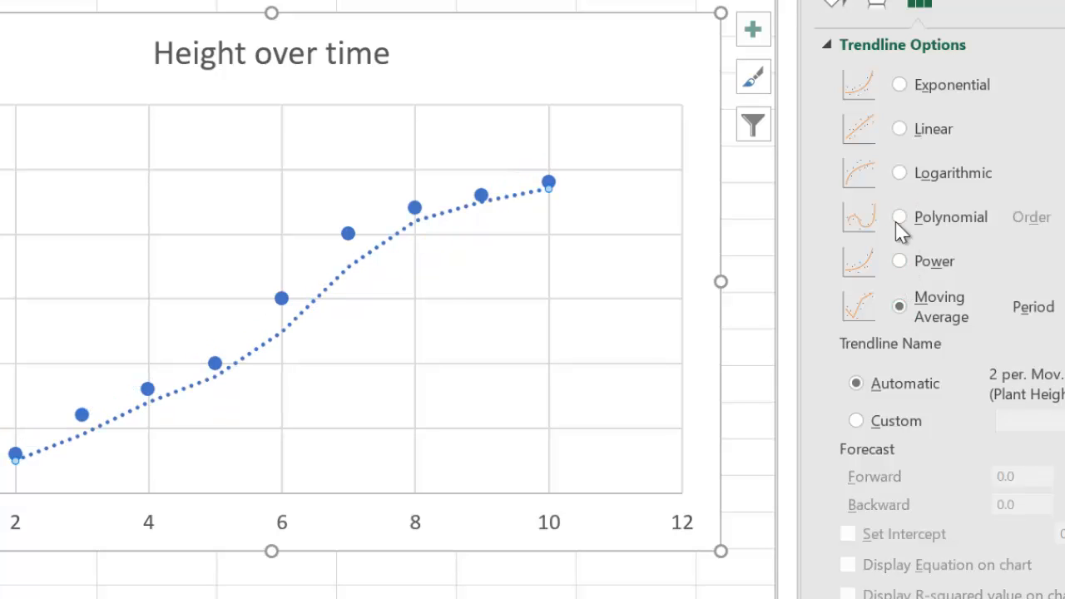
click(900, 131)
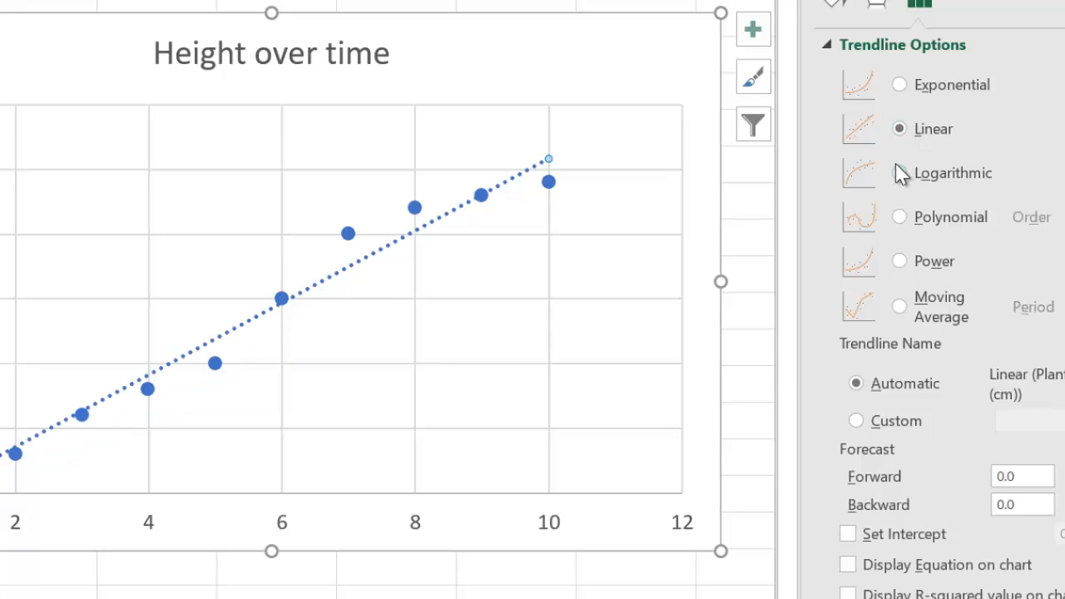
click(901, 218)
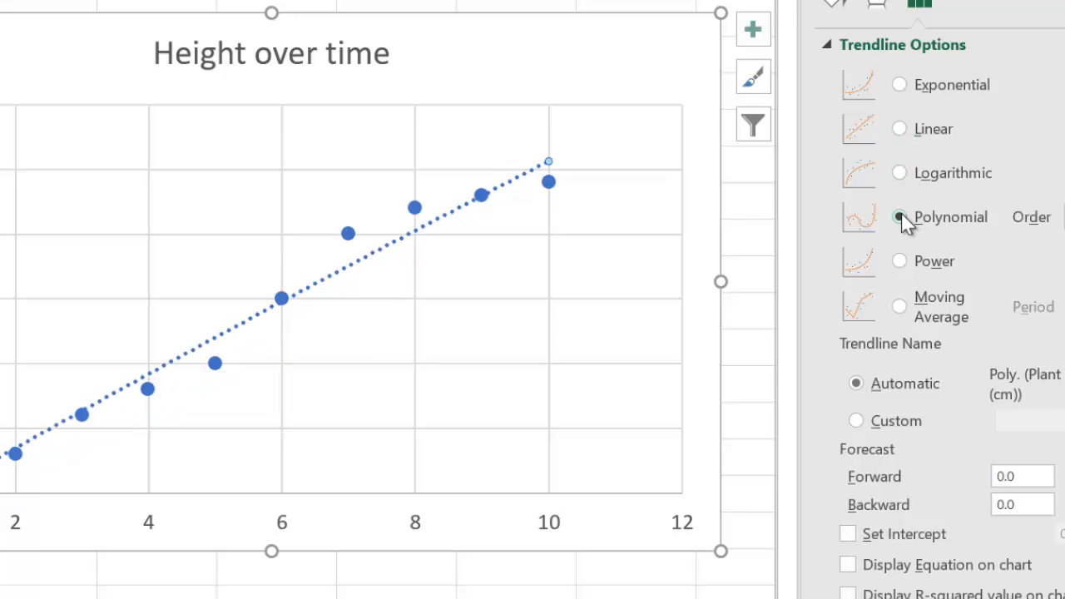
Set the scatter chart's trendline type to Linear and select the whole chart area
click(900, 129)
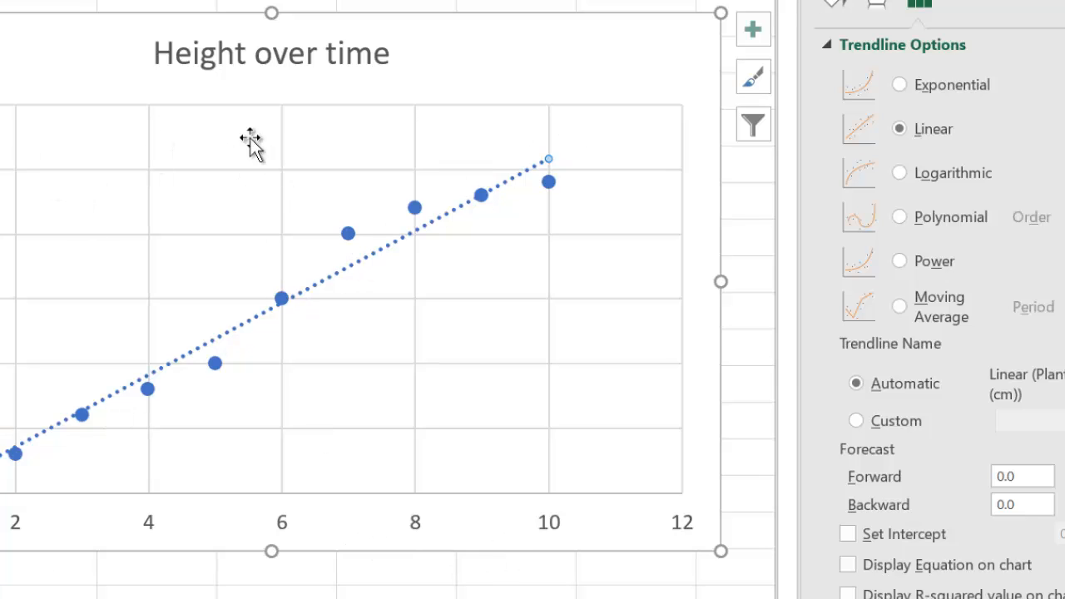
click(54, 58)
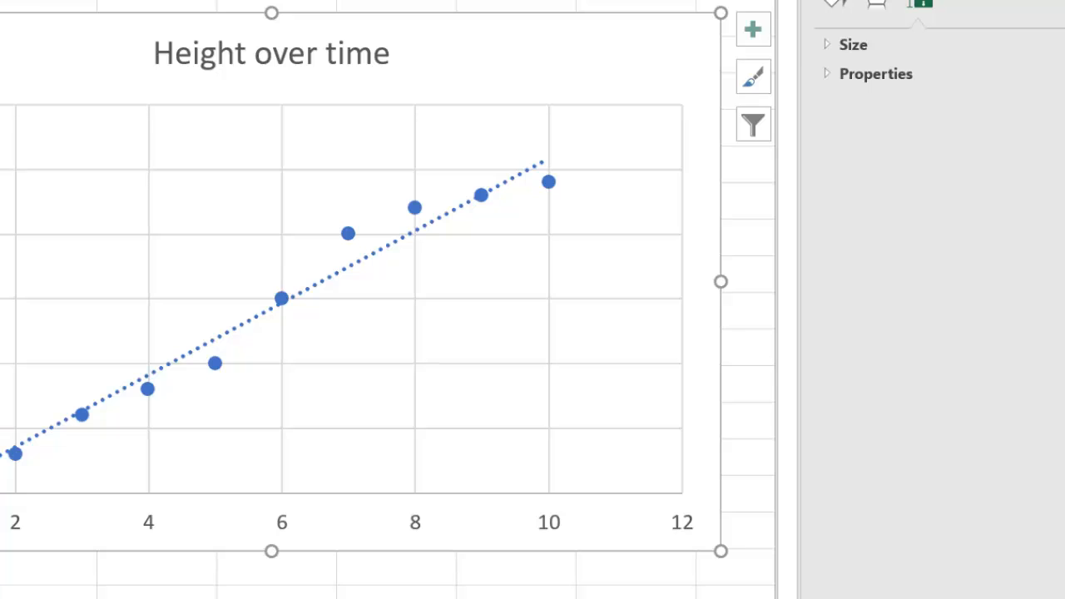
Add a primary horizontal axis title to the scatter chart reading "Week"
click(38, 125)
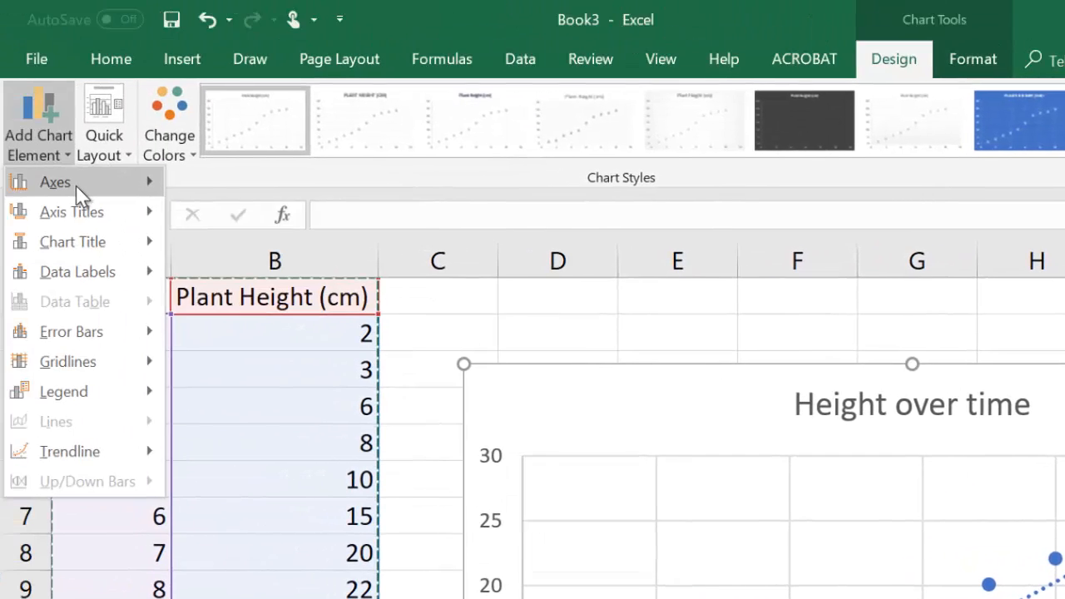
mouse_move(76, 185)
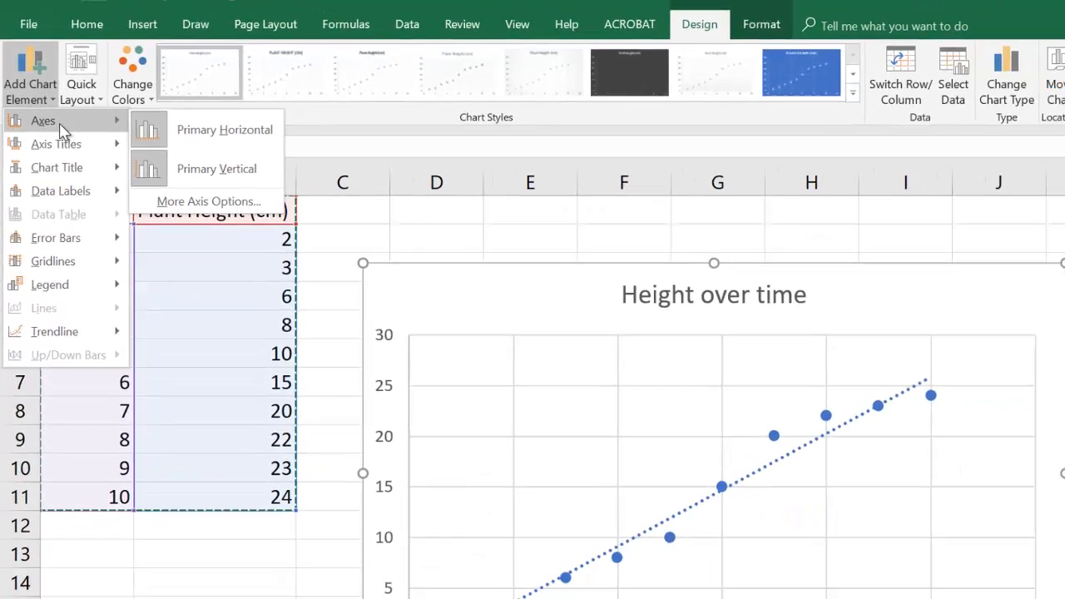
mouse_move(75, 207)
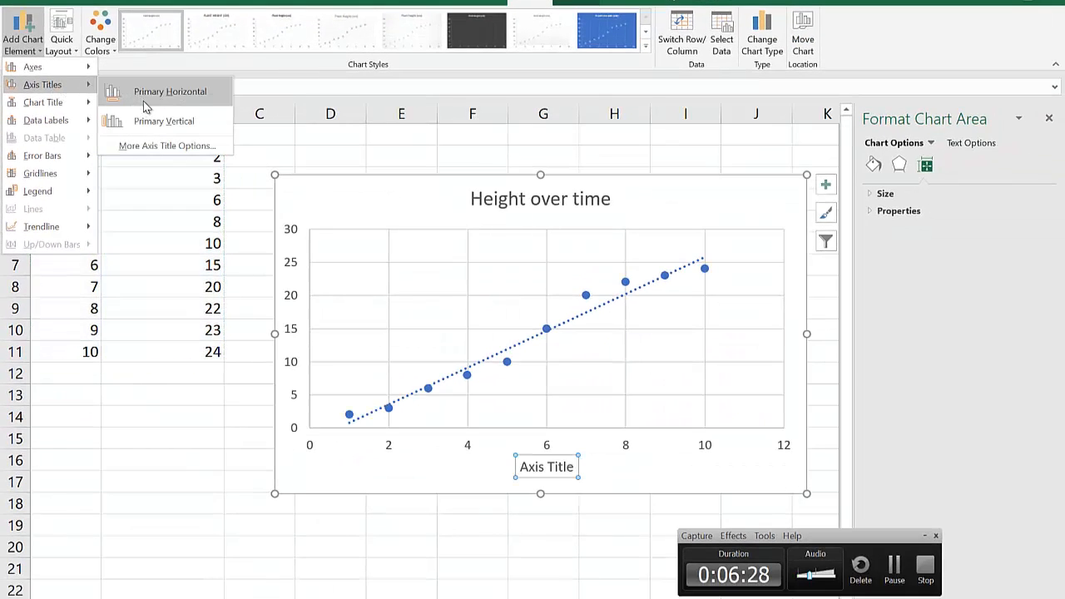
click(161, 93)
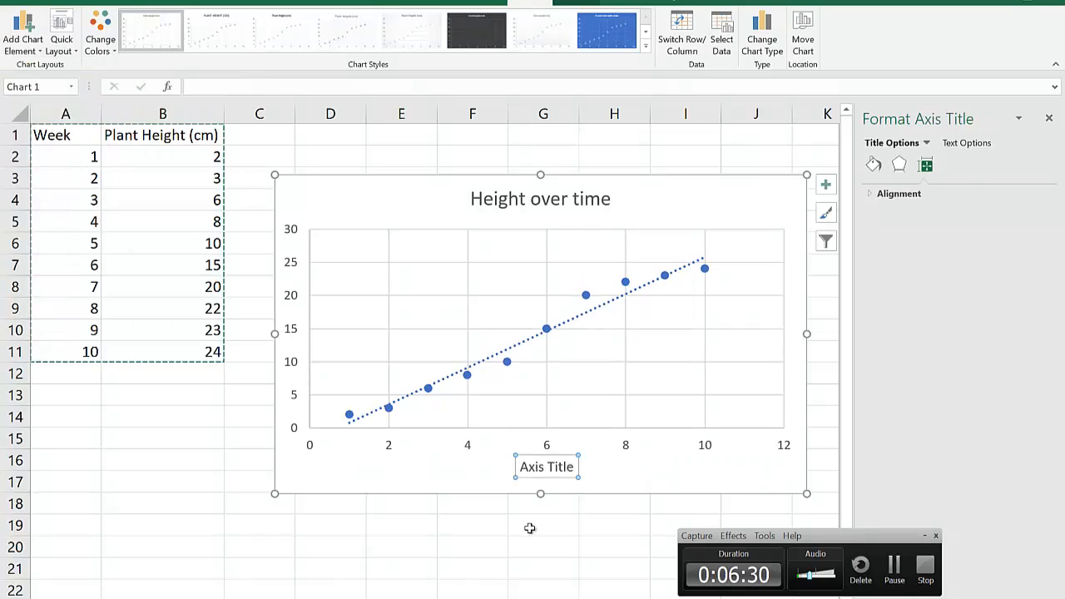
triple_click(542, 468)
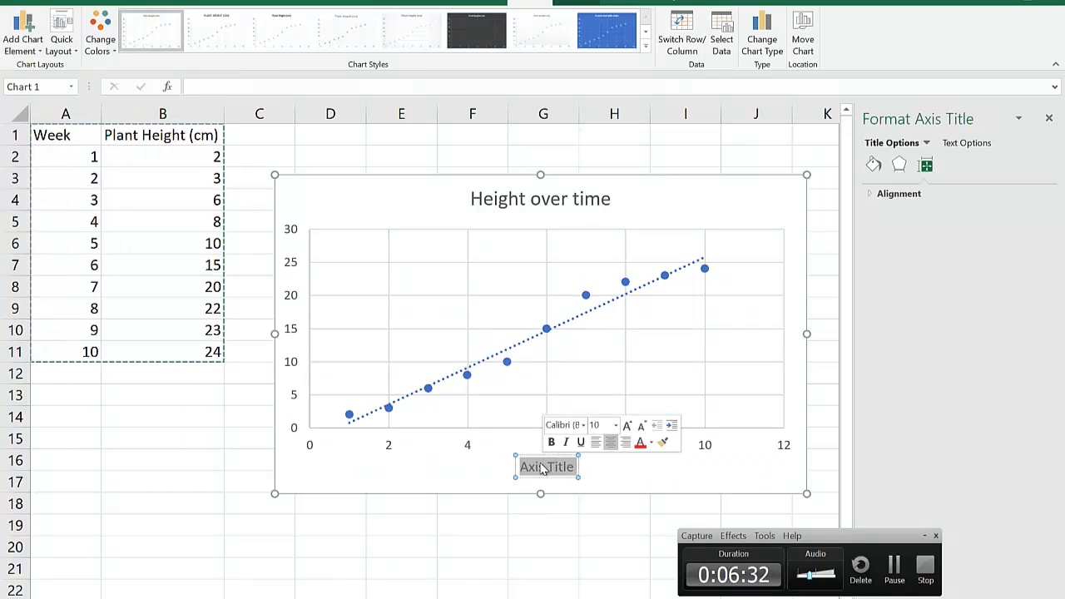
text(Week)
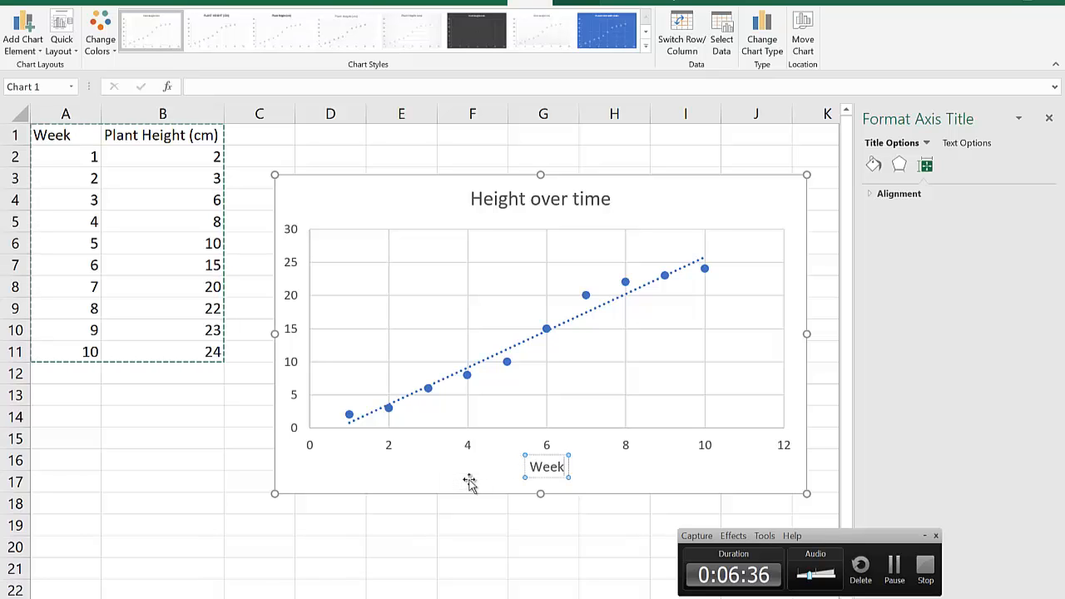
click(464, 481)
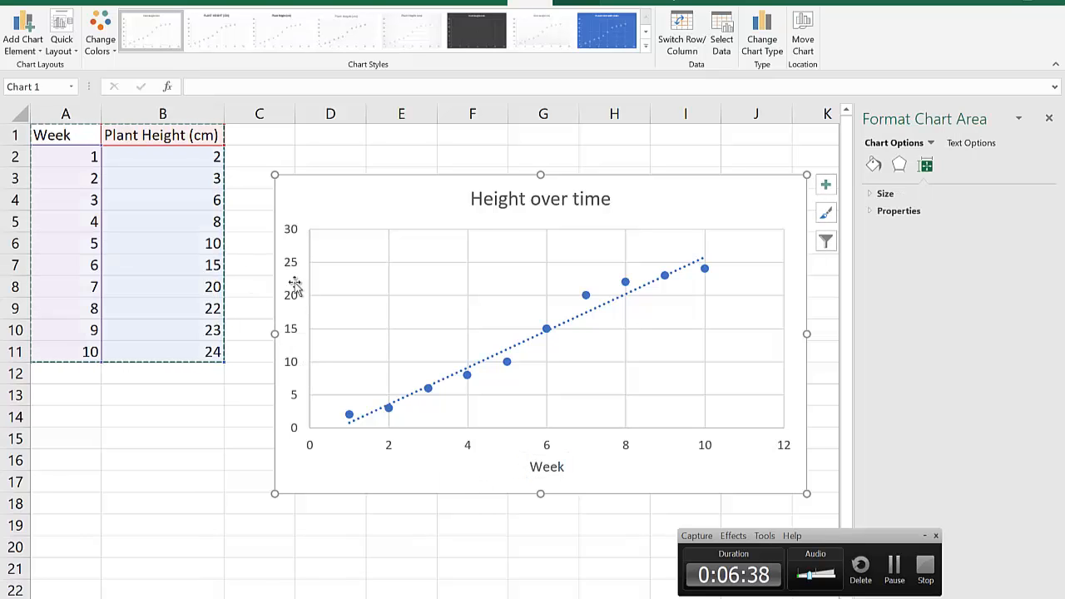
Add a primary vertical axis title to the scatter chart reading "Plant Height (cm)"
click(26, 58)
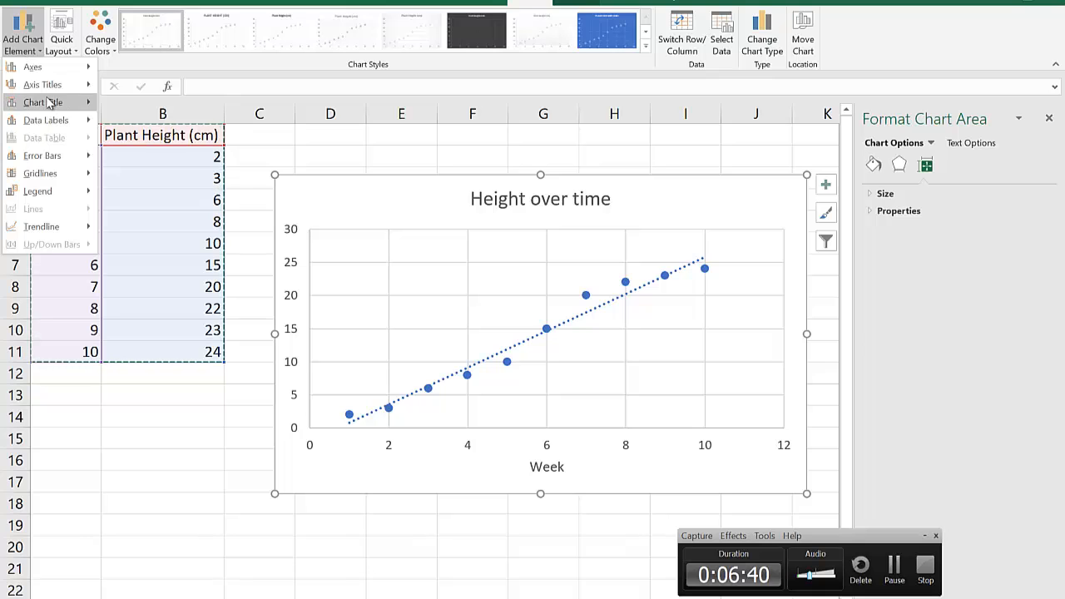
mouse_move(45, 84)
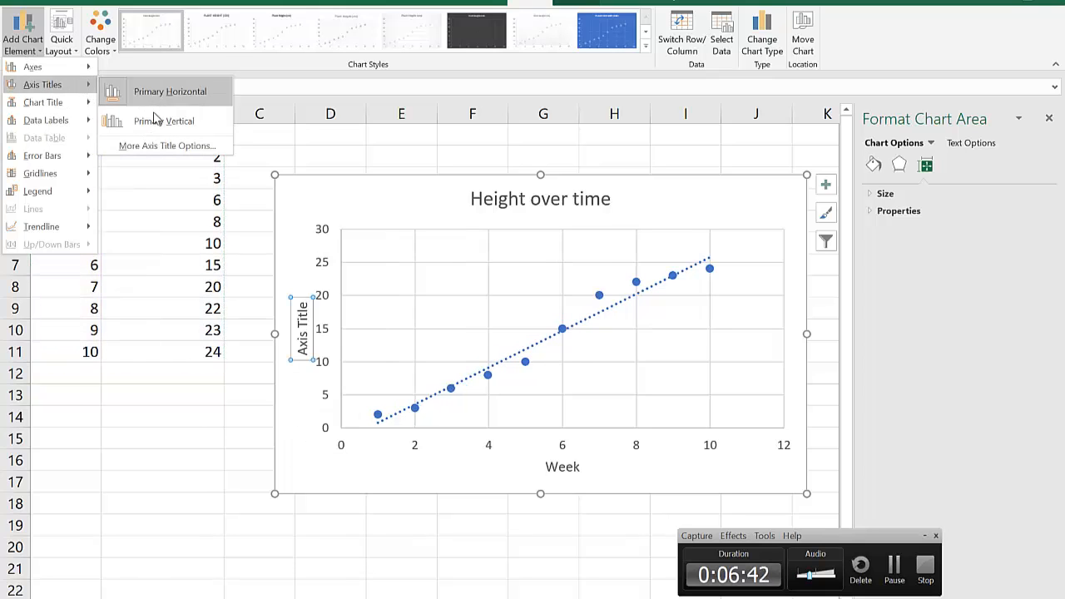
click(136, 125)
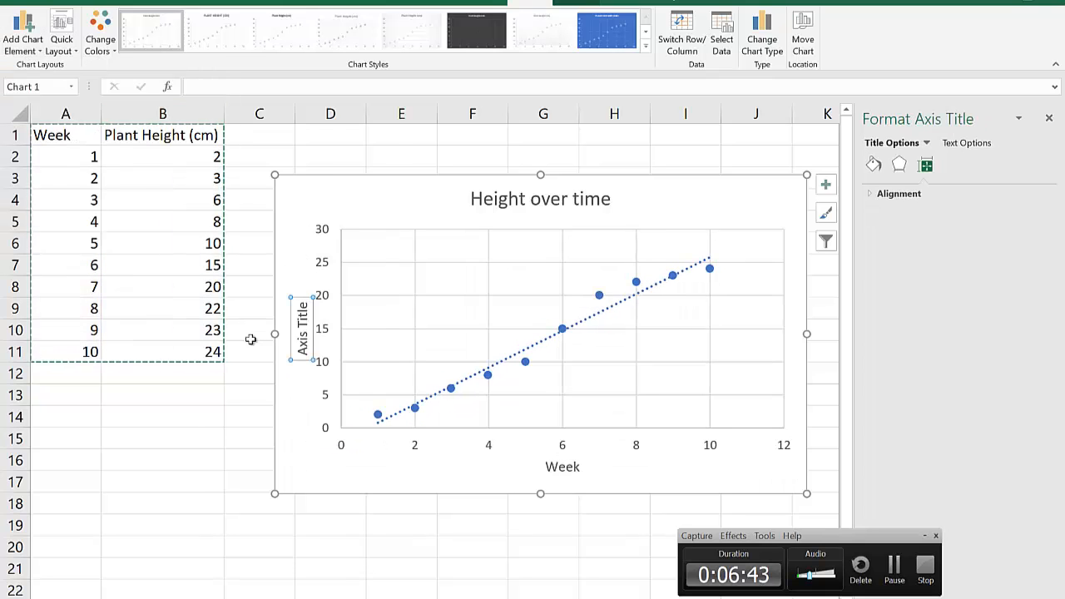
double_click(303, 320)
triple_click(305, 325)
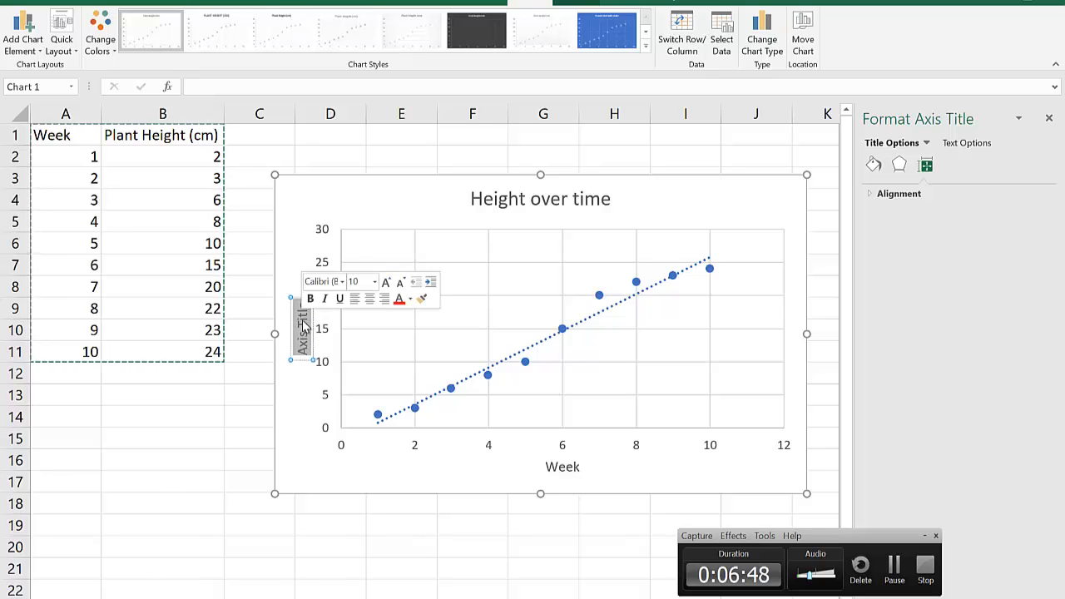
key(BackSpace)
text(Plant Height)
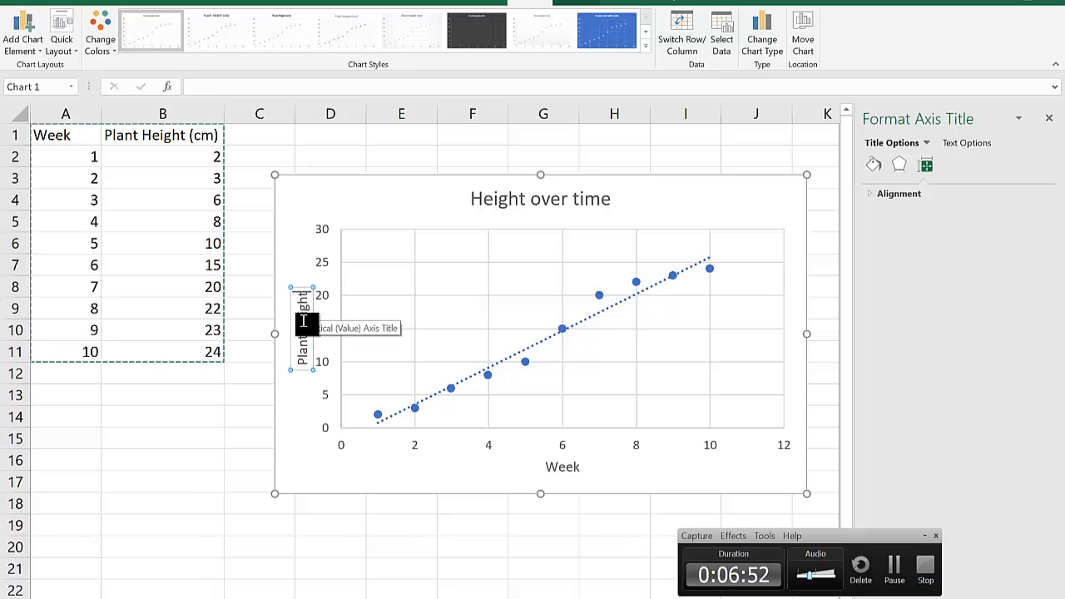
text( ()
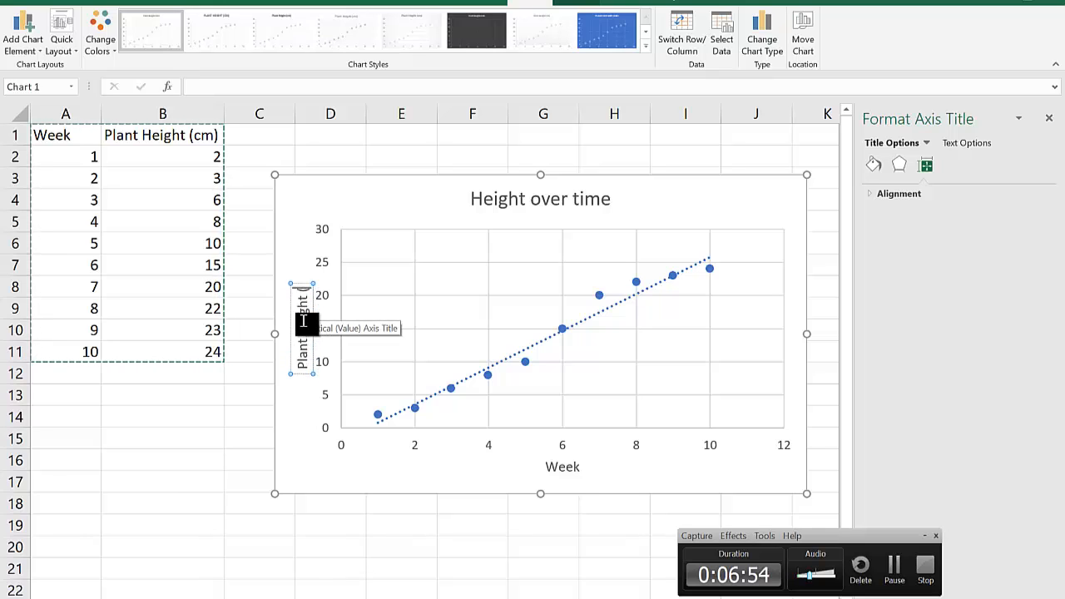
text(cm))
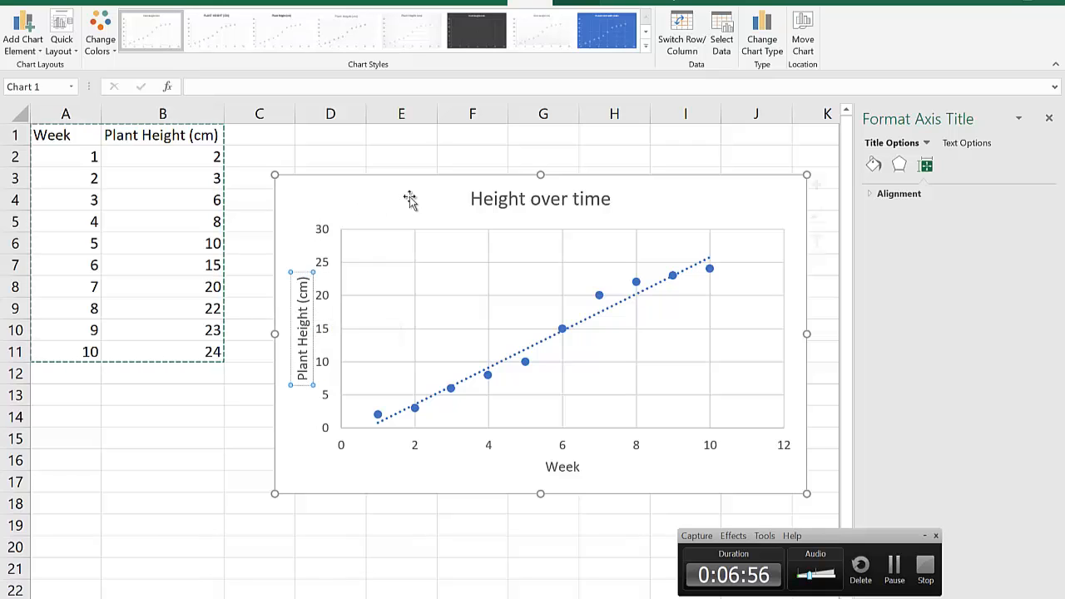
click(410, 200)
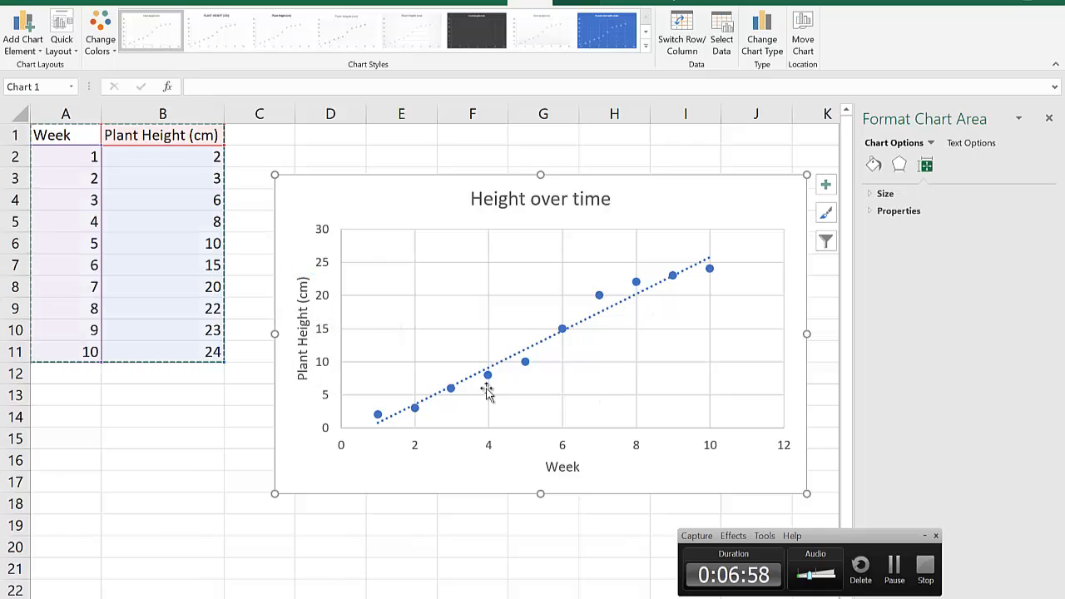
Copy the finished scatter chart and paste it into the Word document below the plant height table
right_click(443, 202)
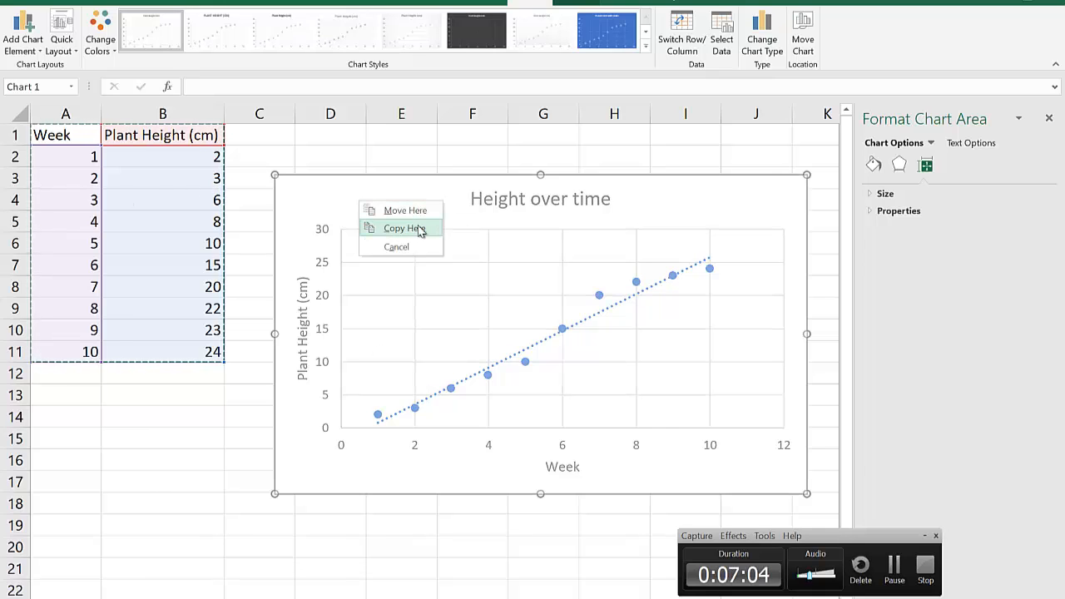
click(443, 198)
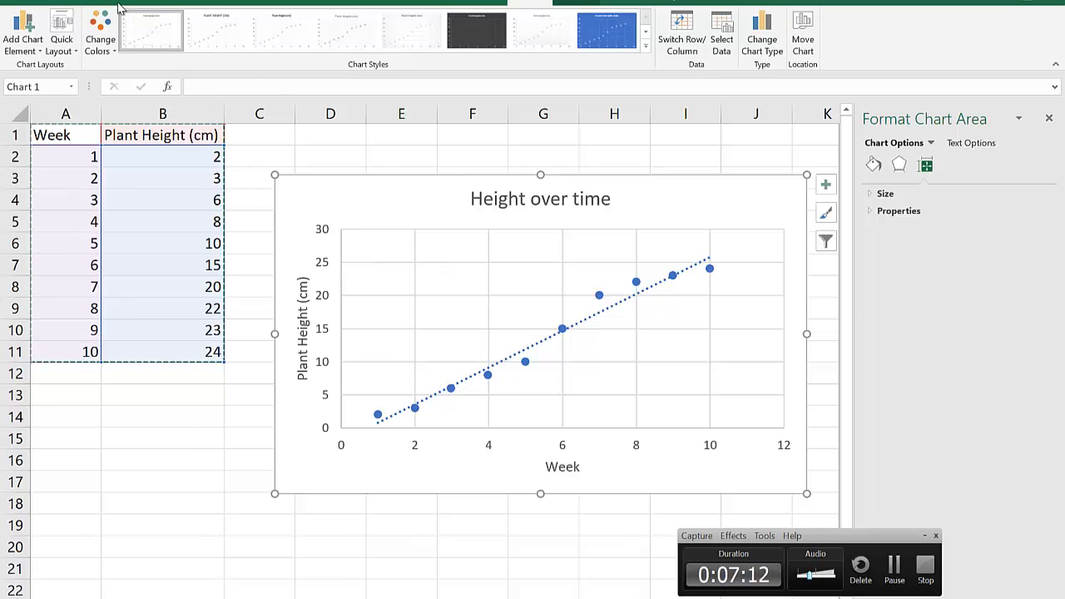
click(56, 4)
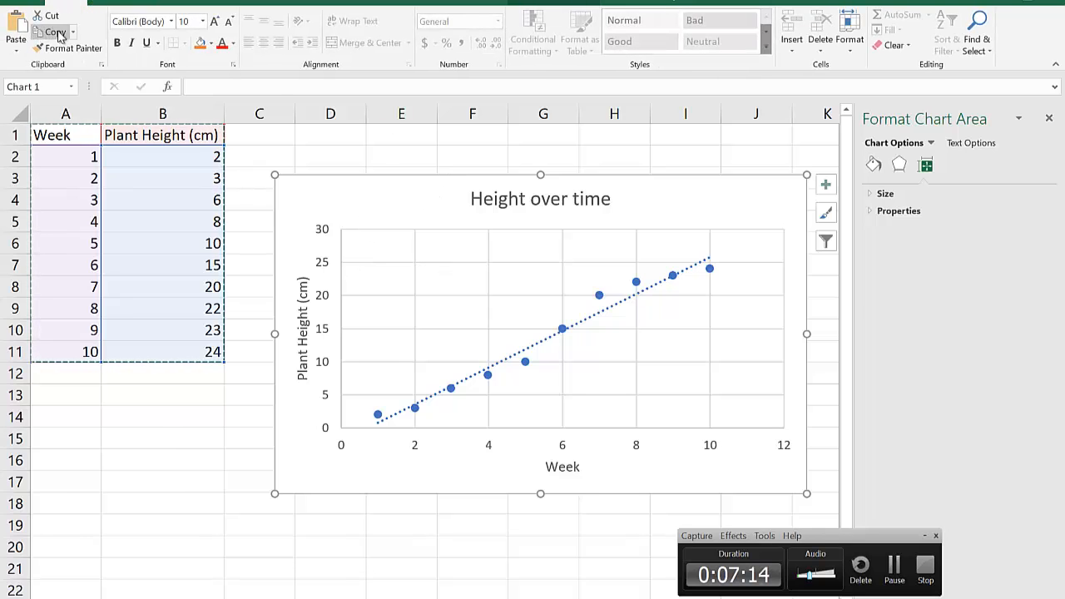
click(55, 33)
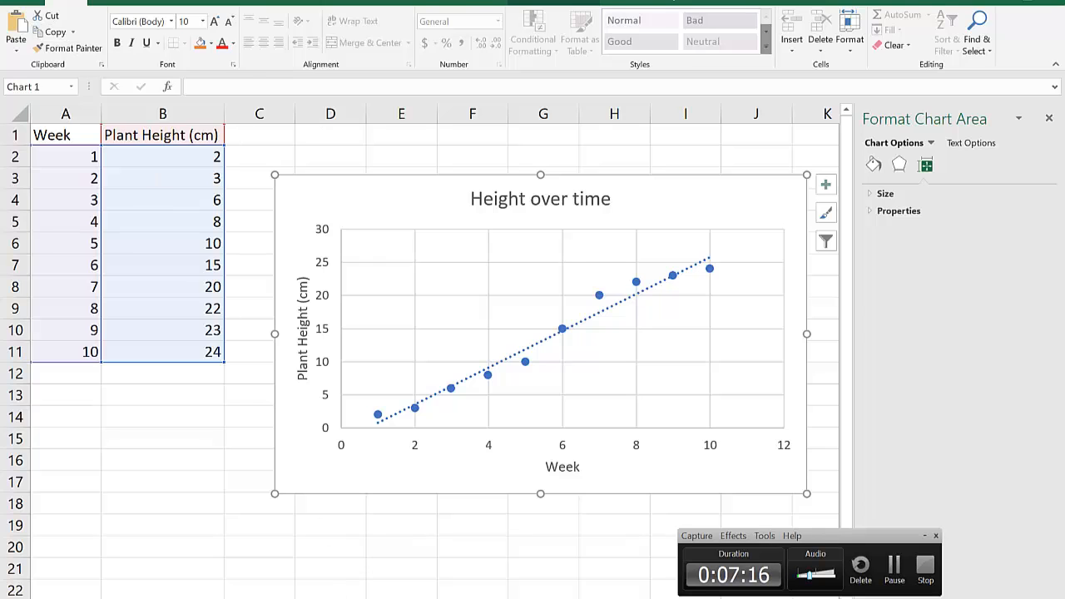
key(alt+Tab)
click(364, 542)
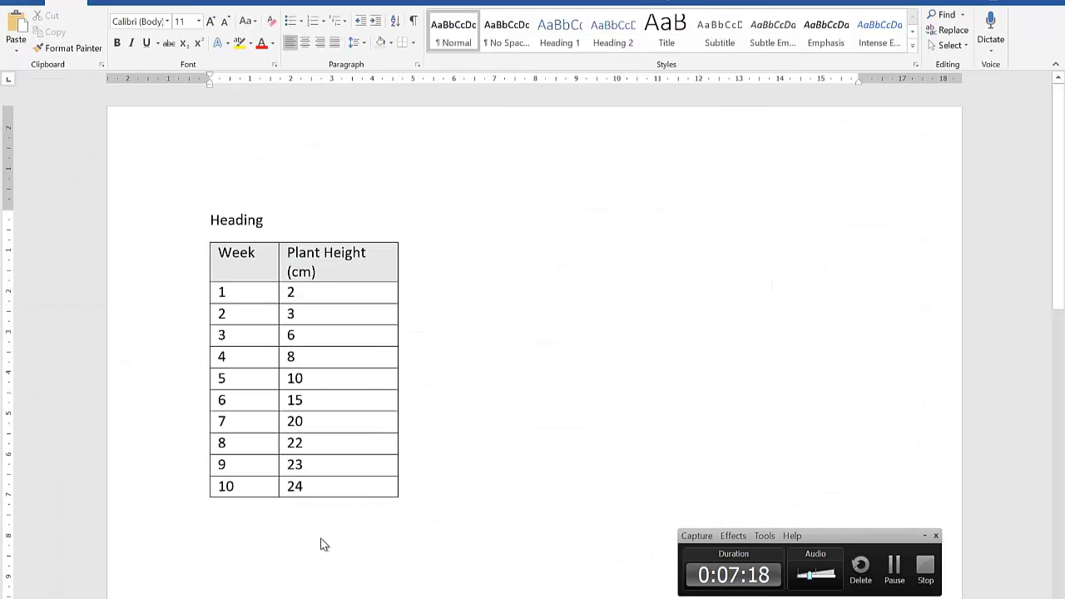
key(ctrl+v)
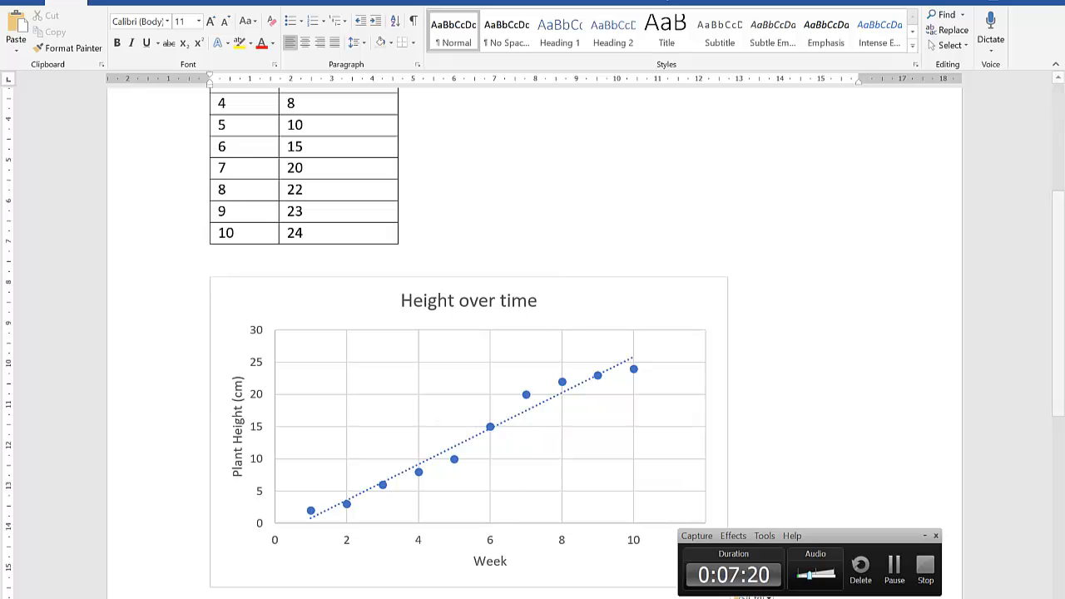
Open PowerPoint and create a blank presentation
click(16, 598)
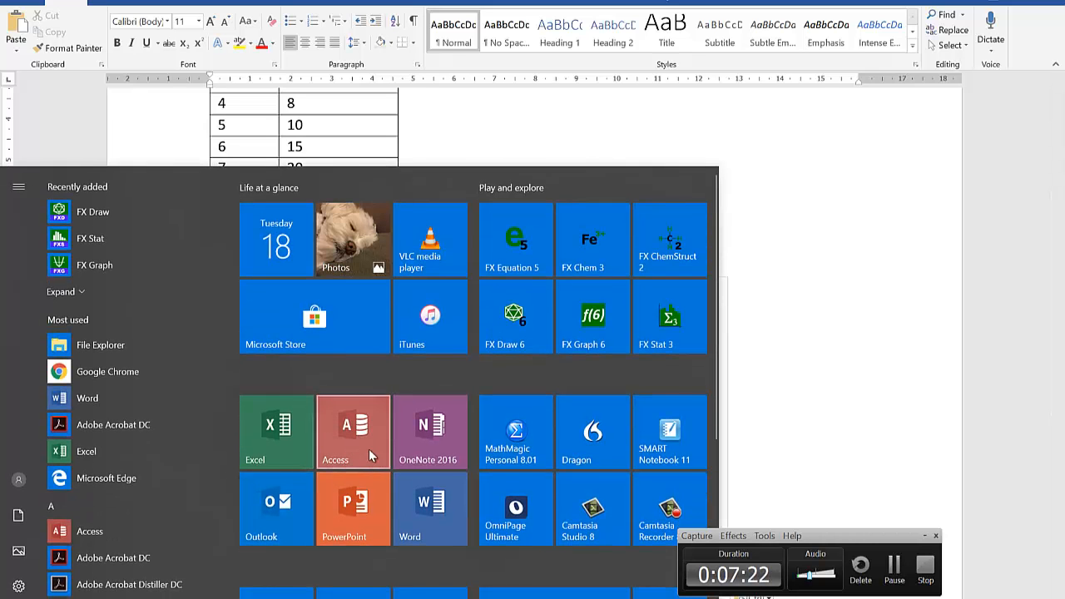
click(375, 503)
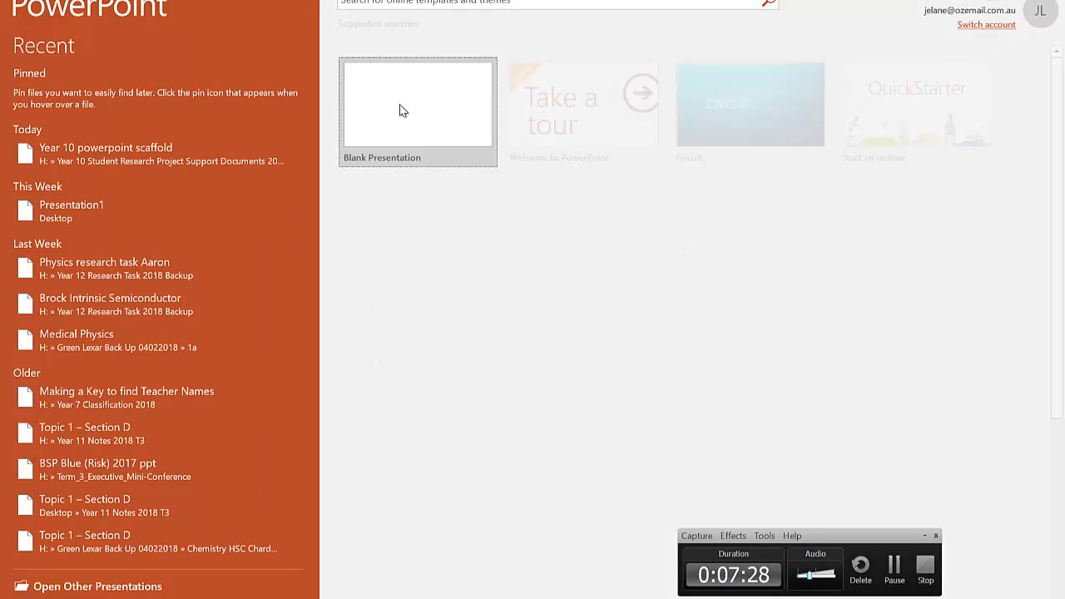
click(400, 107)
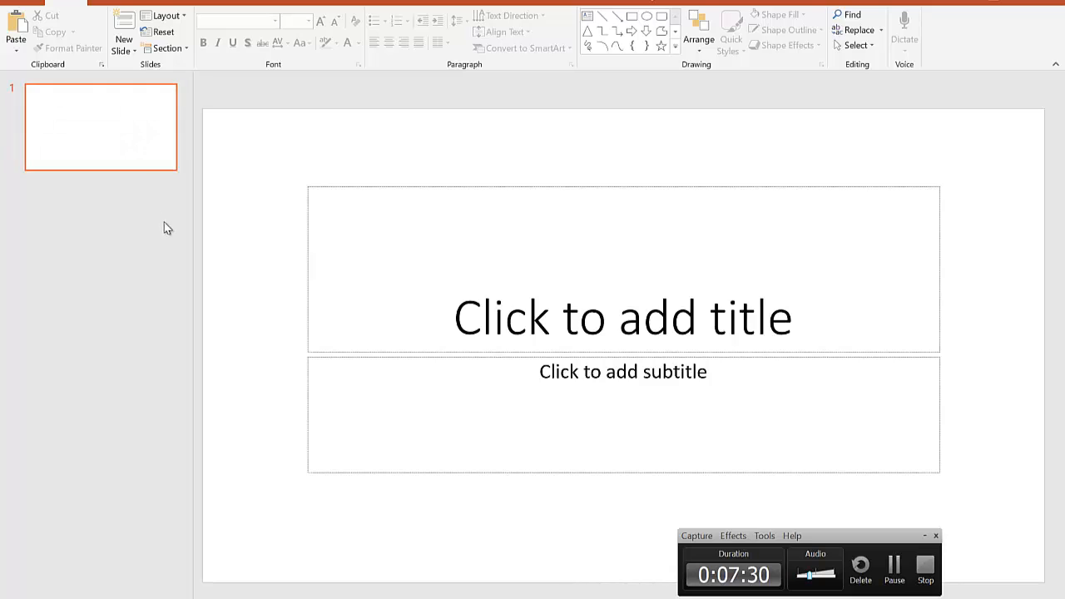
Add a new slide with the Blank layout and paste the chart in the slide's upper left area
click(125, 50)
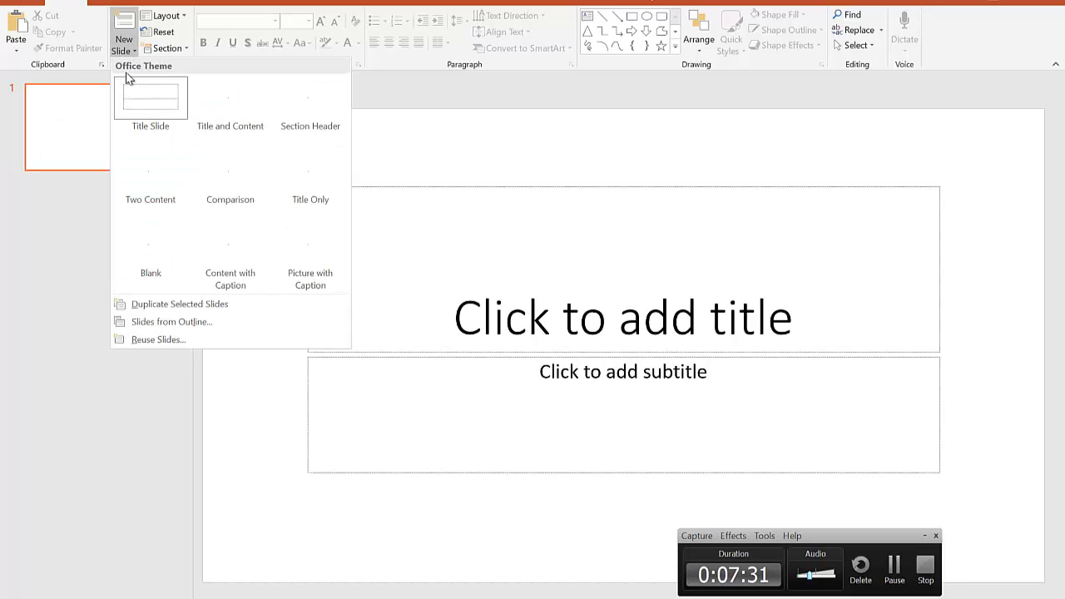
click(147, 241)
click(397, 240)
key(ctrl+v)
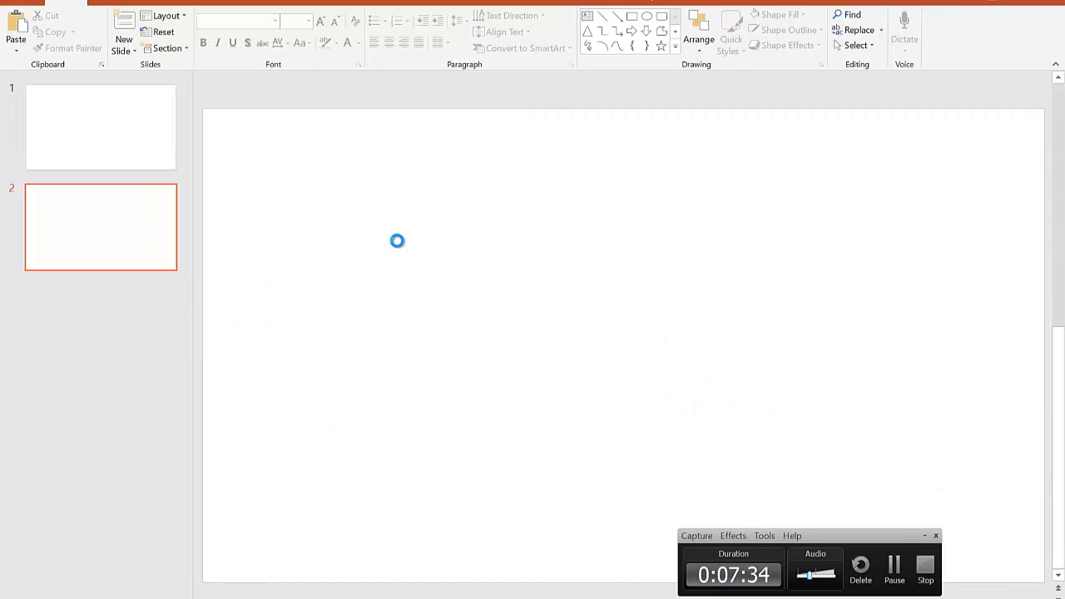
click(641, 324)
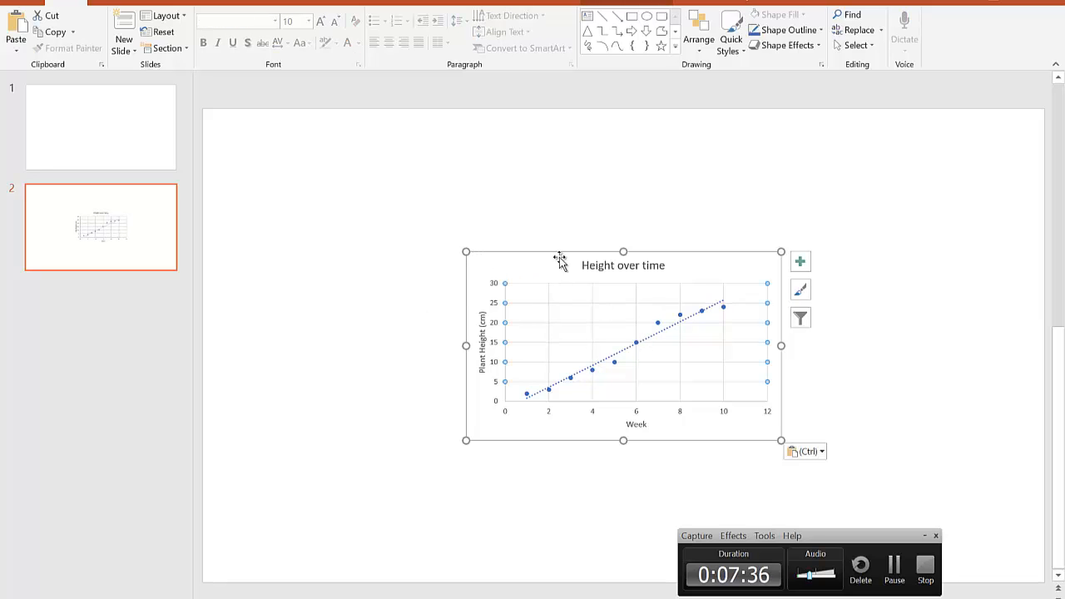
drag(560, 261, 381, 183)
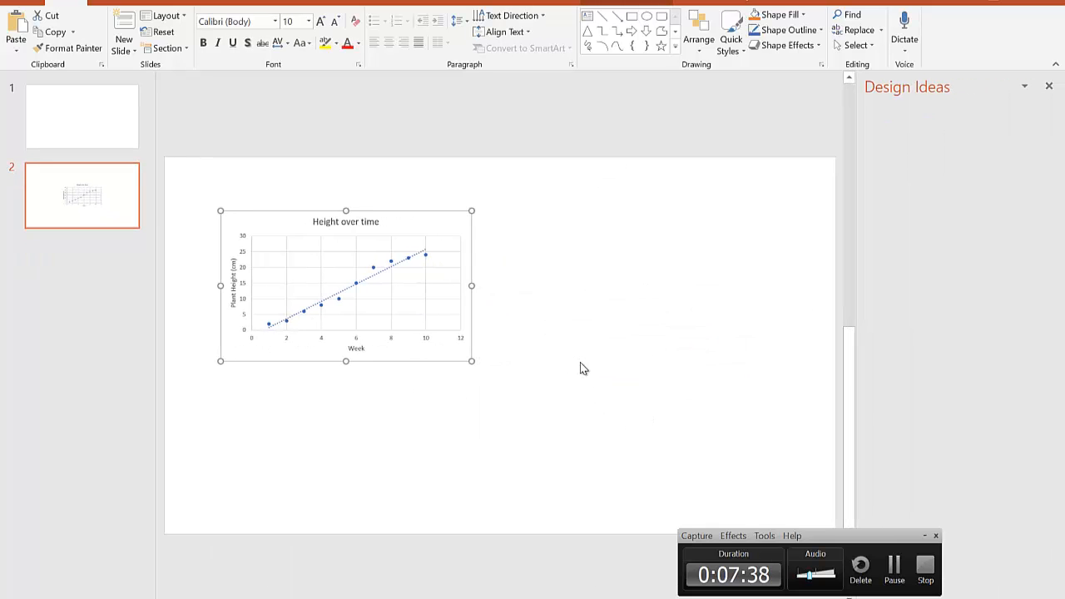
Enlarge the chart and try the circular and full-slide Design Ideas layouts, undoing back to the original chart size
drag(471, 361, 567, 426)
scroll(974, 366, down, 3)
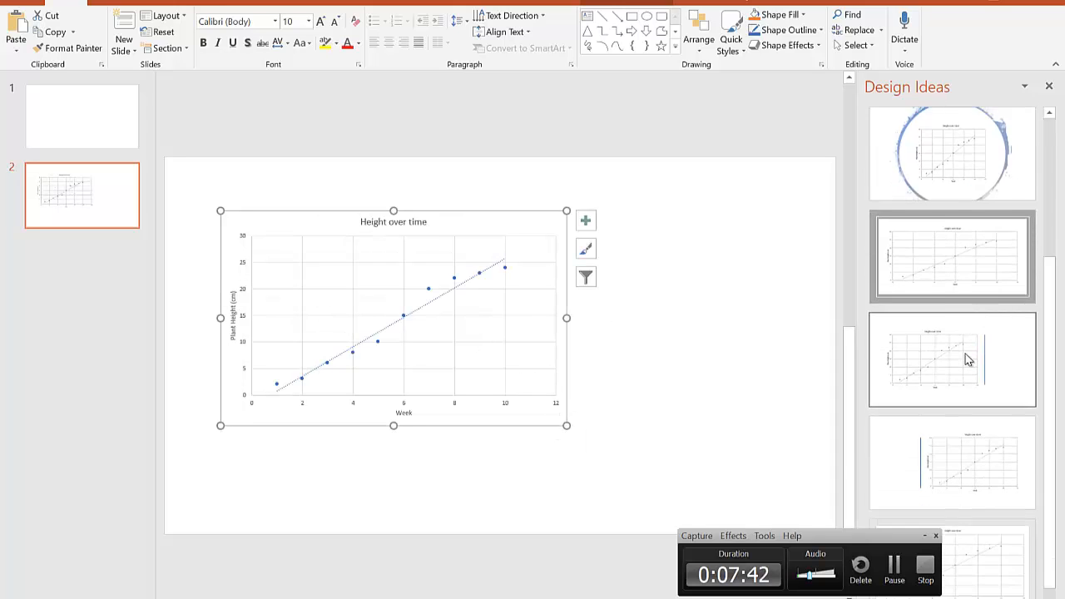
scroll(968, 360, up, 3)
click(956, 348)
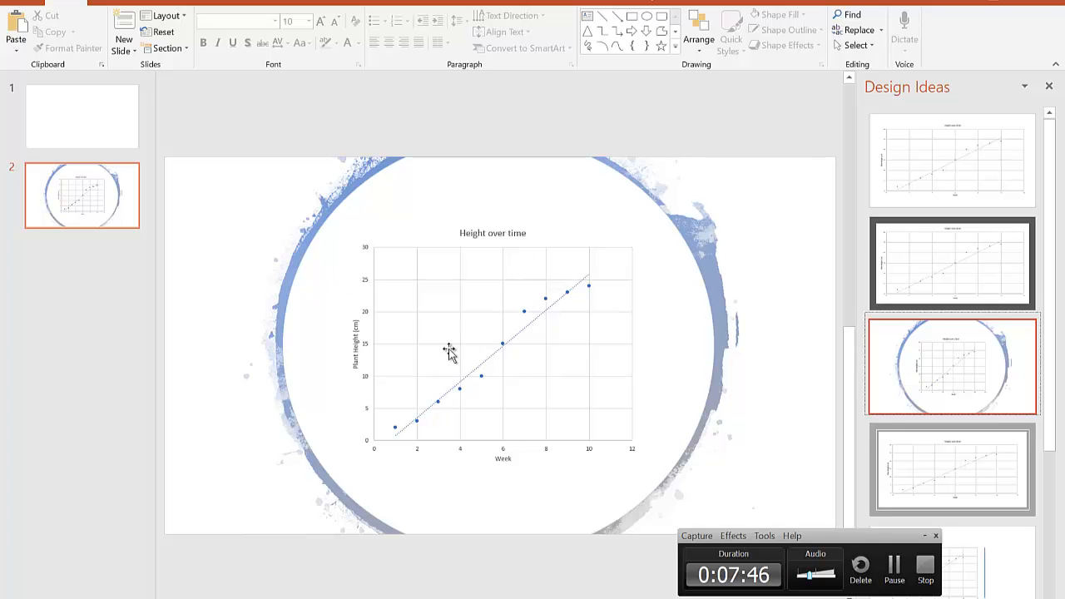
click(954, 147)
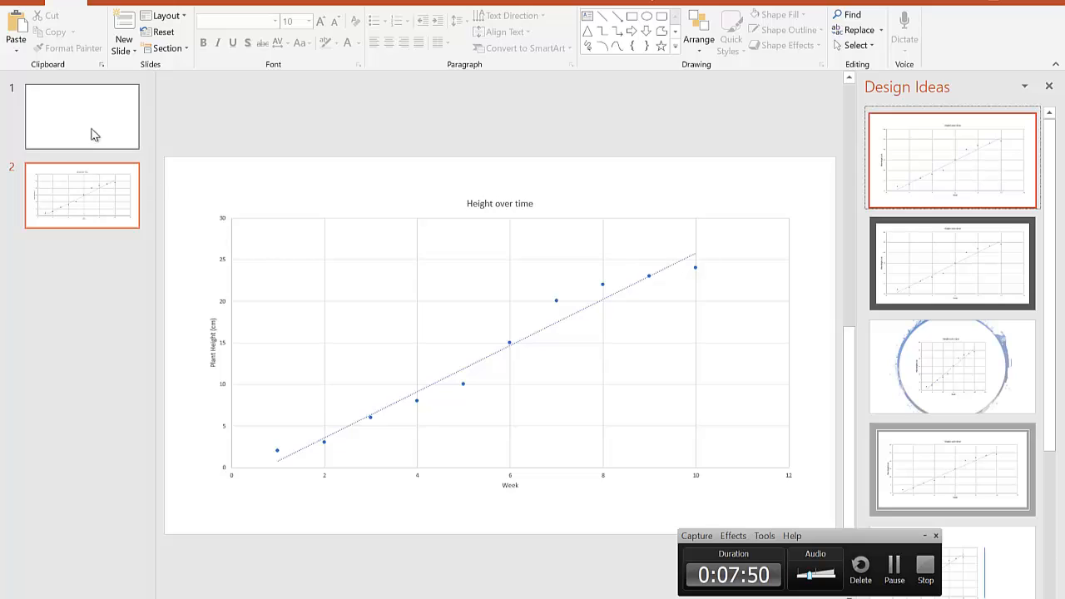
key(ctrl+z)
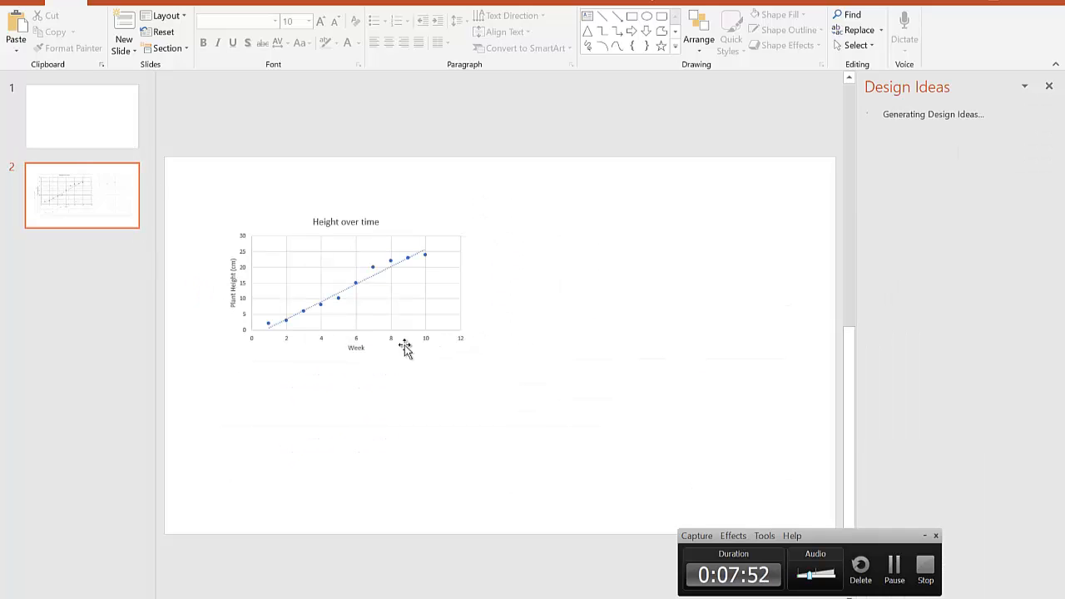
Enlarge the chart proportionally from its lower-right corner to about two-thirds of the slide's width and deselect it
click(388, 306)
drag(472, 361, 653, 466)
click(717, 292)
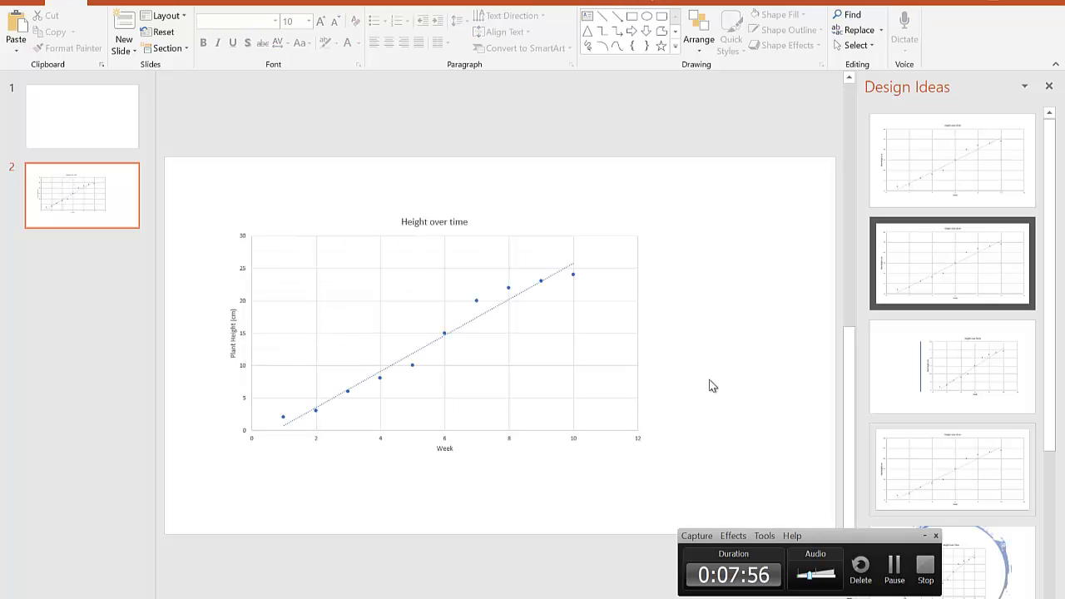
Fill the chart slide's background with a solid medium-light blue theme color
right_click(287, 180)
click(358, 297)
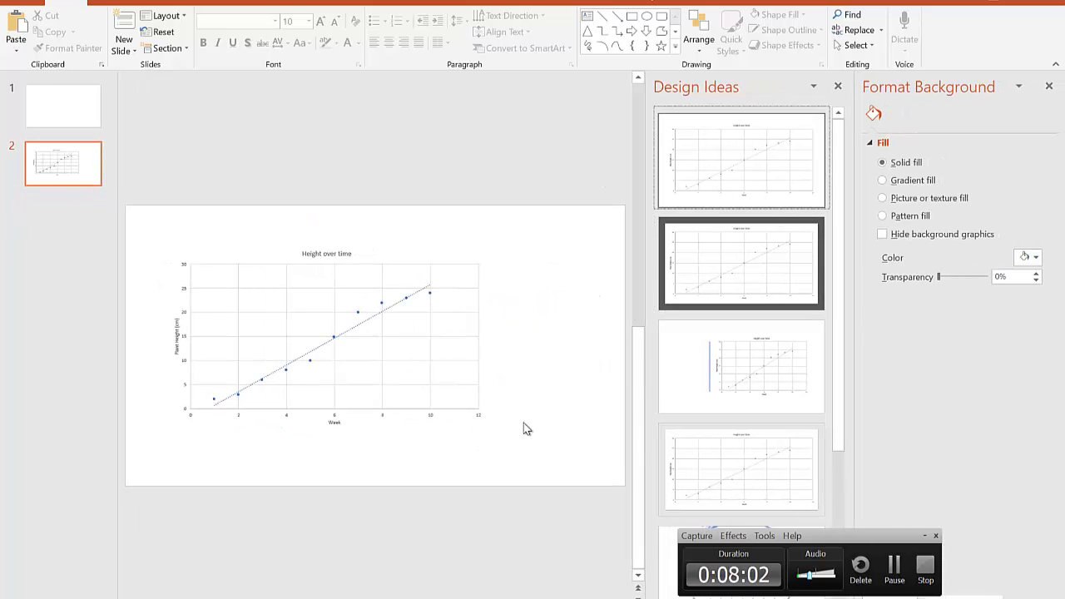
click(1036, 259)
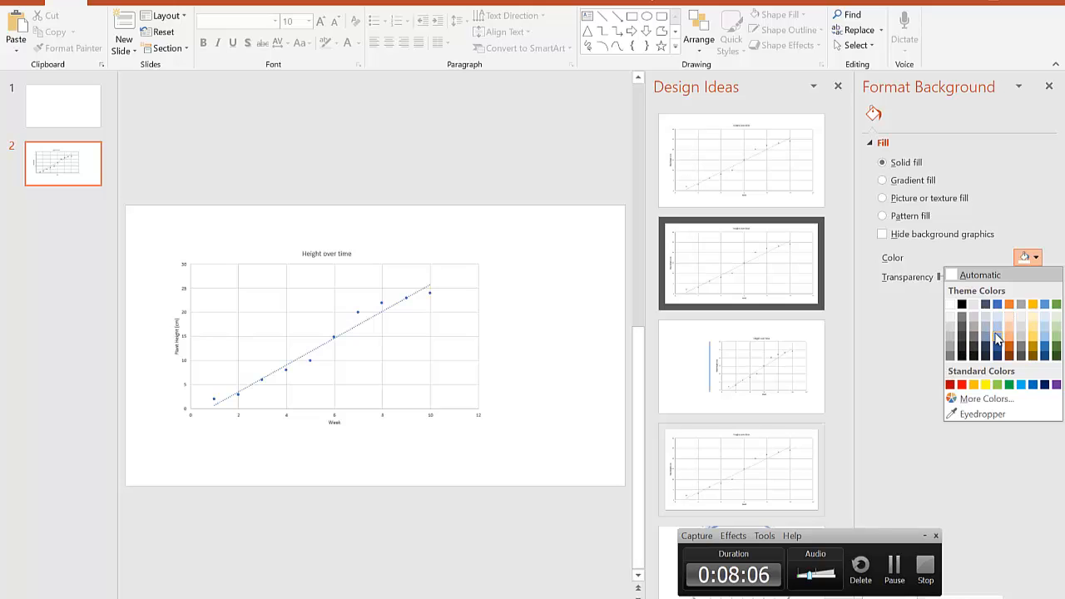
click(998, 337)
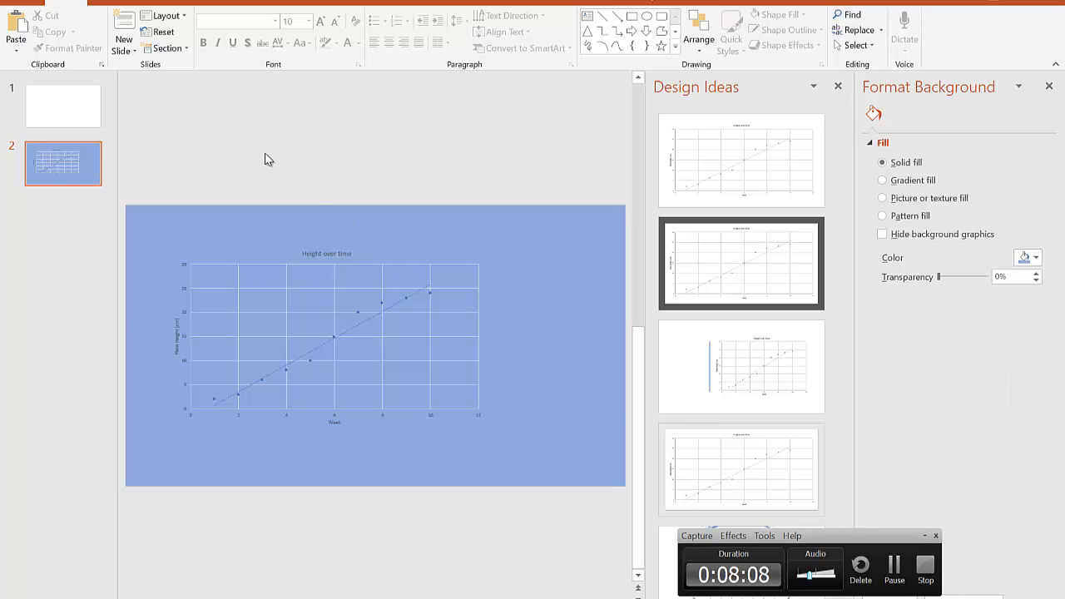
Add a new slide with the Blank layout after the chart slide
click(67, 231)
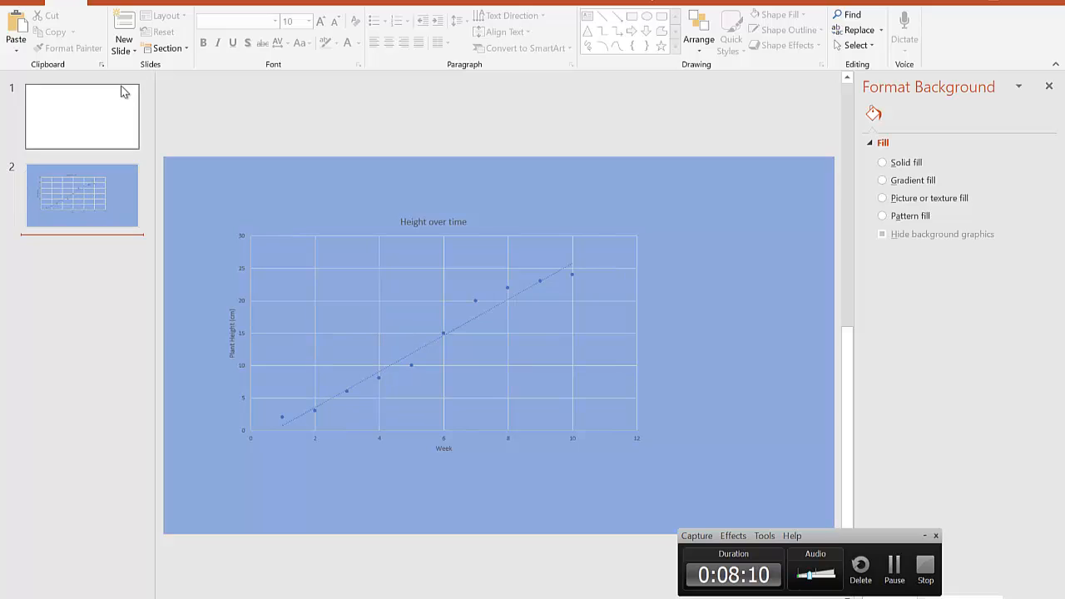
click(126, 45)
click(145, 239)
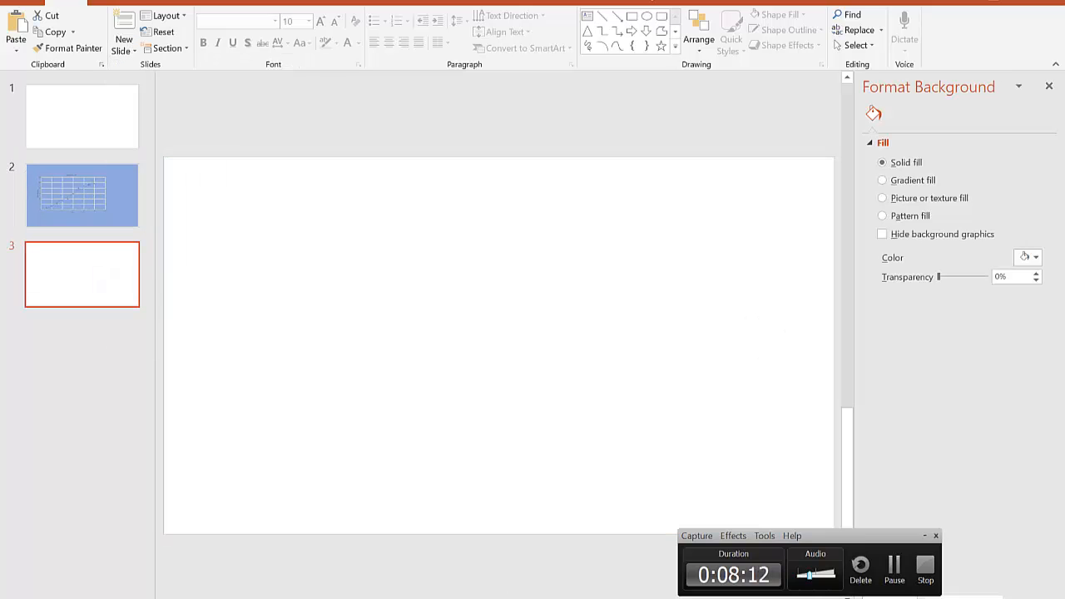
Copy the week and plant height table A1:B11 from Excel and paste it onto the new blank slide in PowerPoint
click(544, 580)
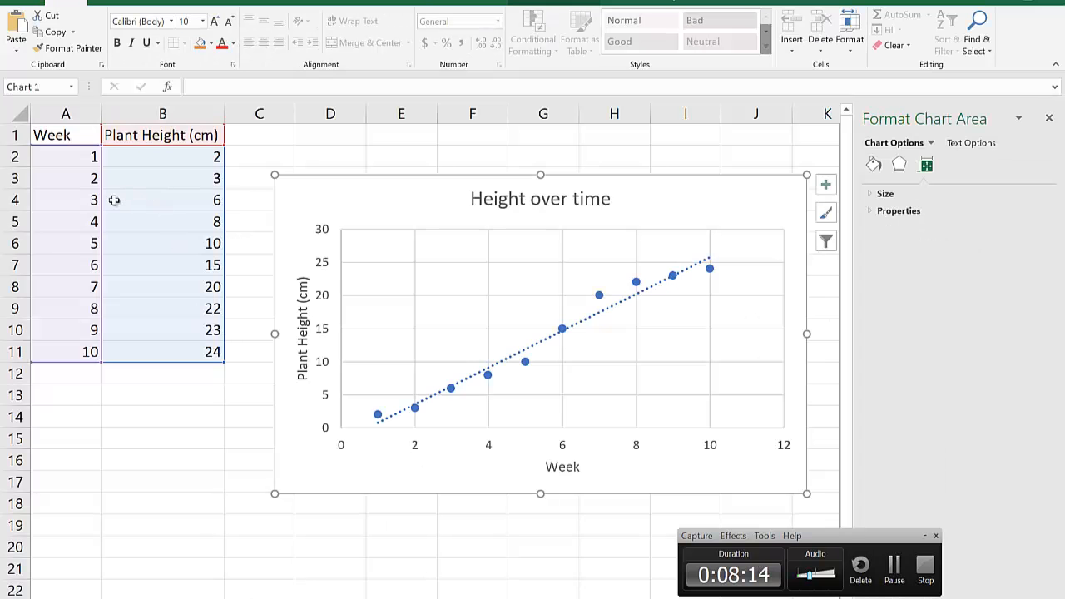
click(114, 199)
drag(192, 357, 69, 136)
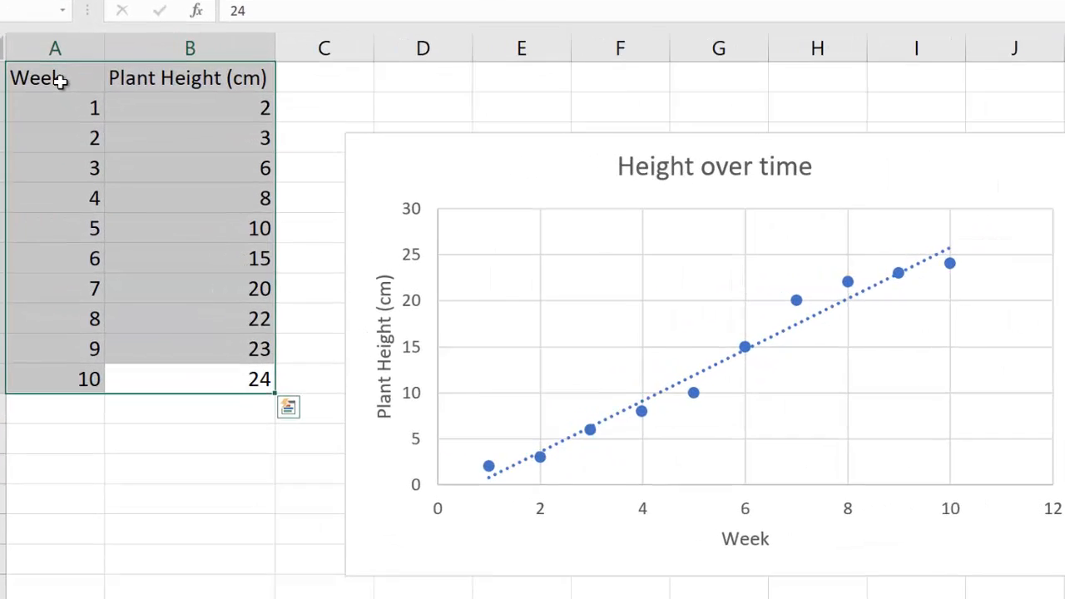
key(ctrl+c)
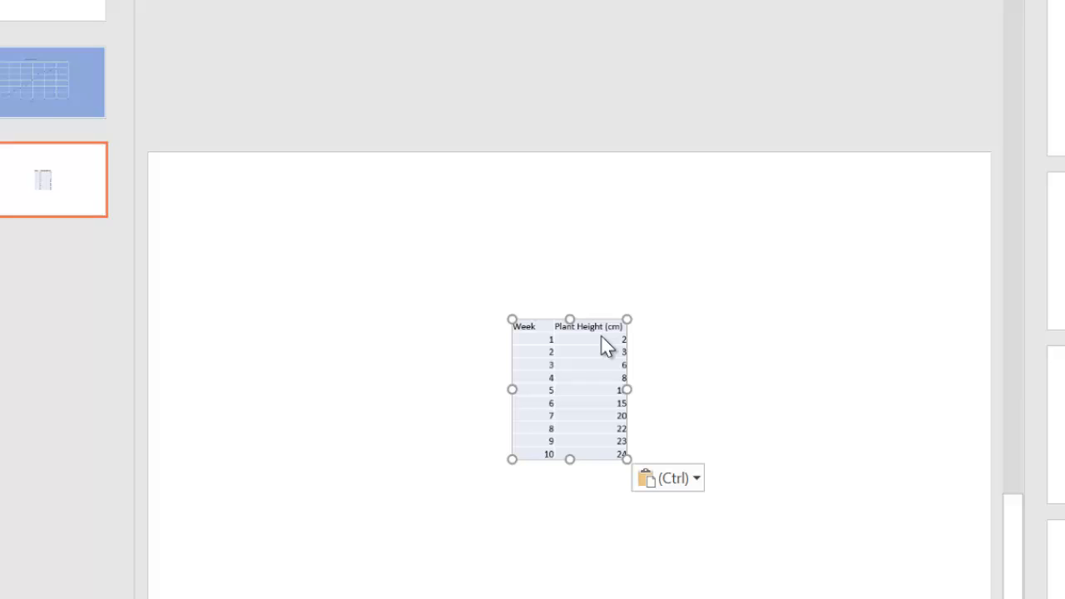
Enlarge the pasted table to more than twice its size and place it in the left half of the slide
drag(511, 320, 358, 280)
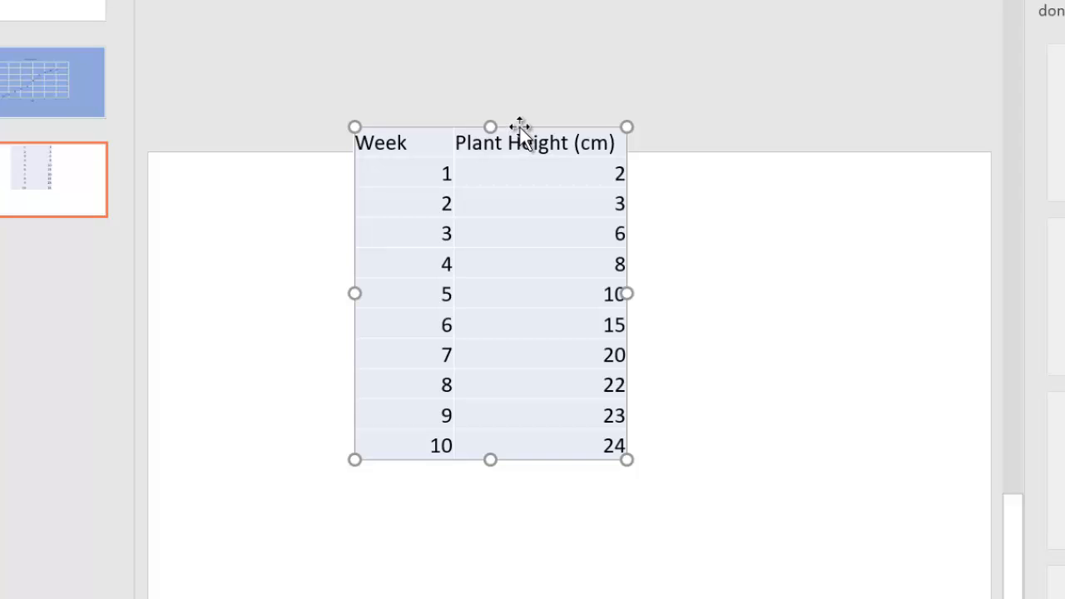
drag(453, 232, 398, 218)
click(627, 314)
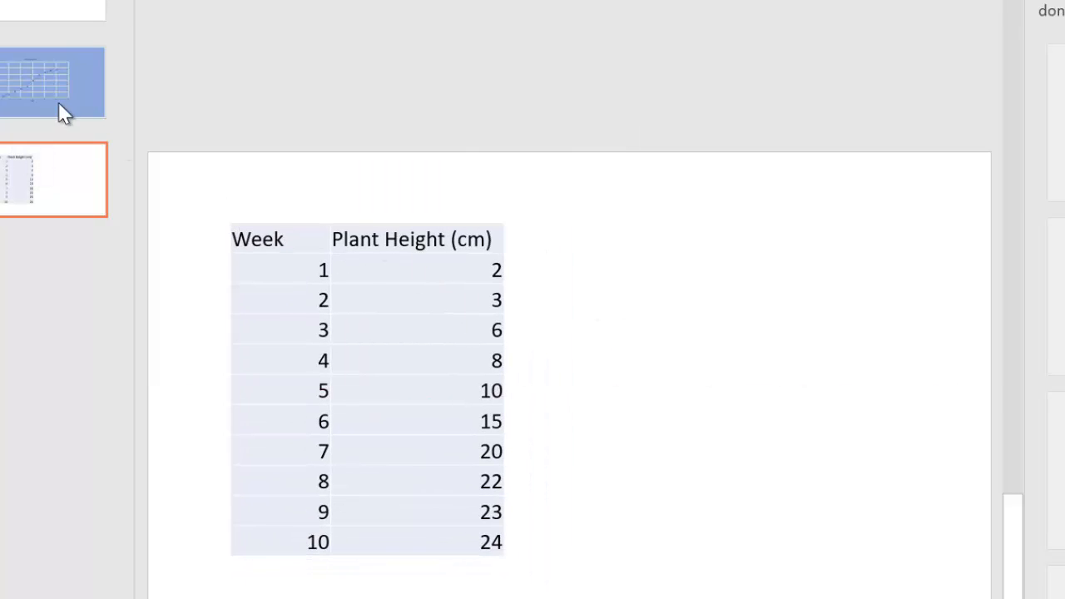
Copy the Height over time chart from slide 2 and paste it onto slide 3
click(58, 101)
click(412, 334)
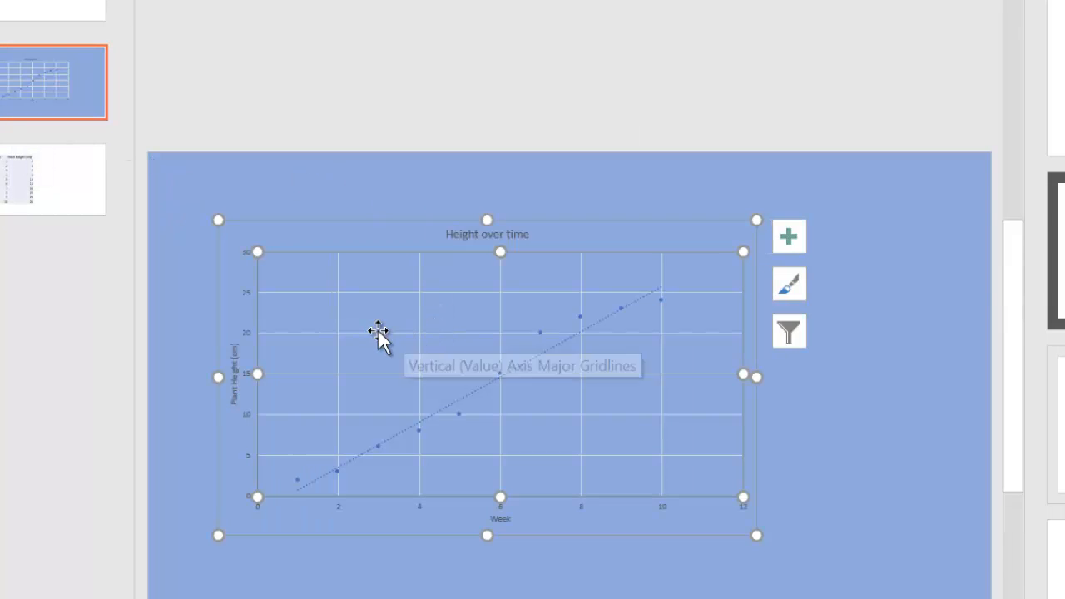
click(81, 180)
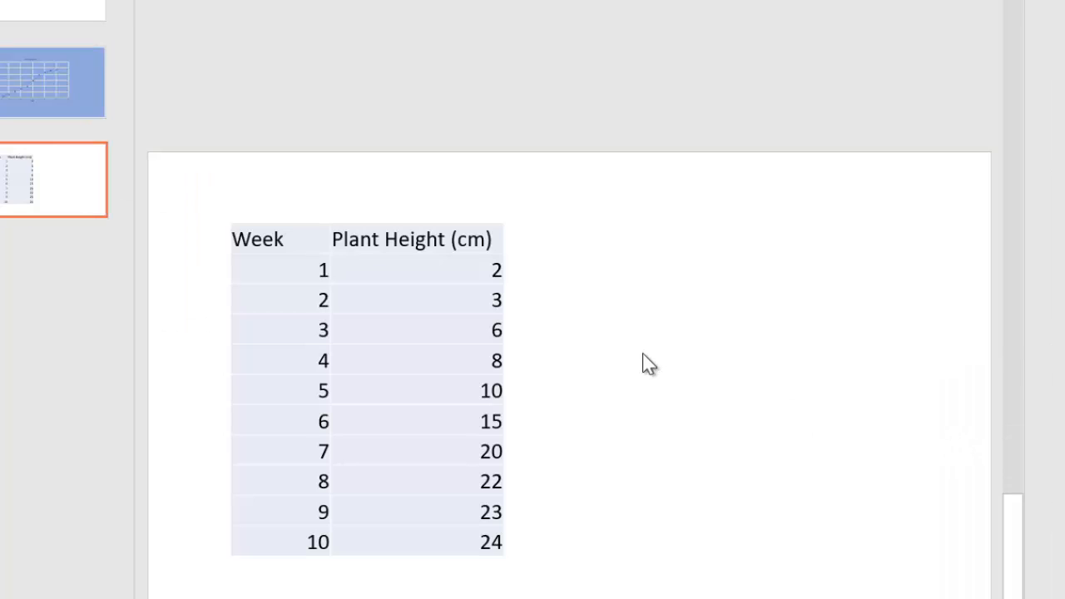
key(ctrl+v)
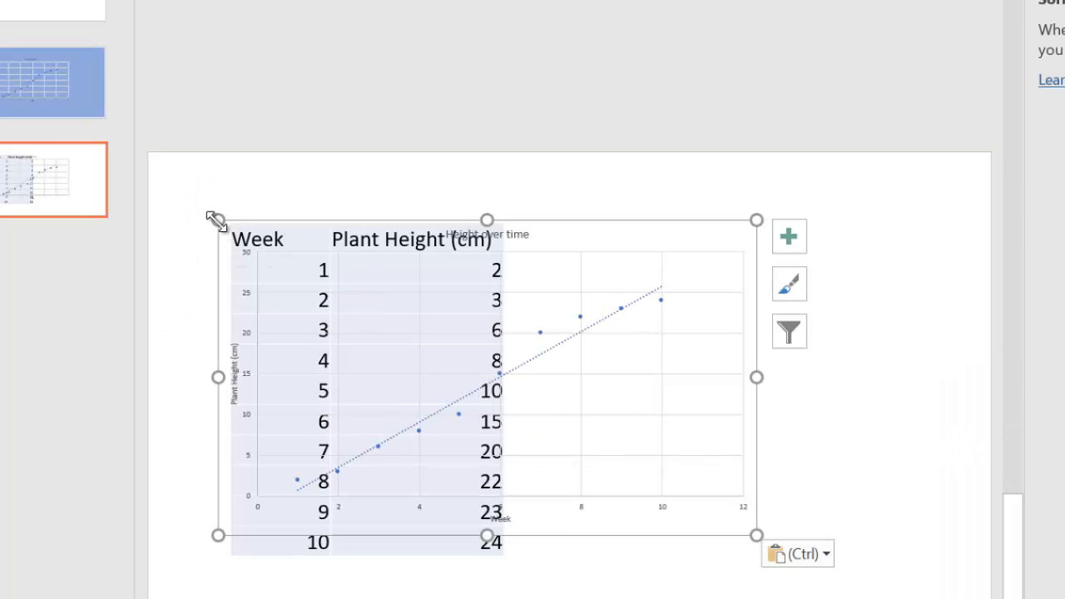
Shrink the pasted chart and place it to the right of the table, level with the table's upper part
drag(218, 219, 370, 309)
drag(646, 317, 824, 223)
click(756, 551)
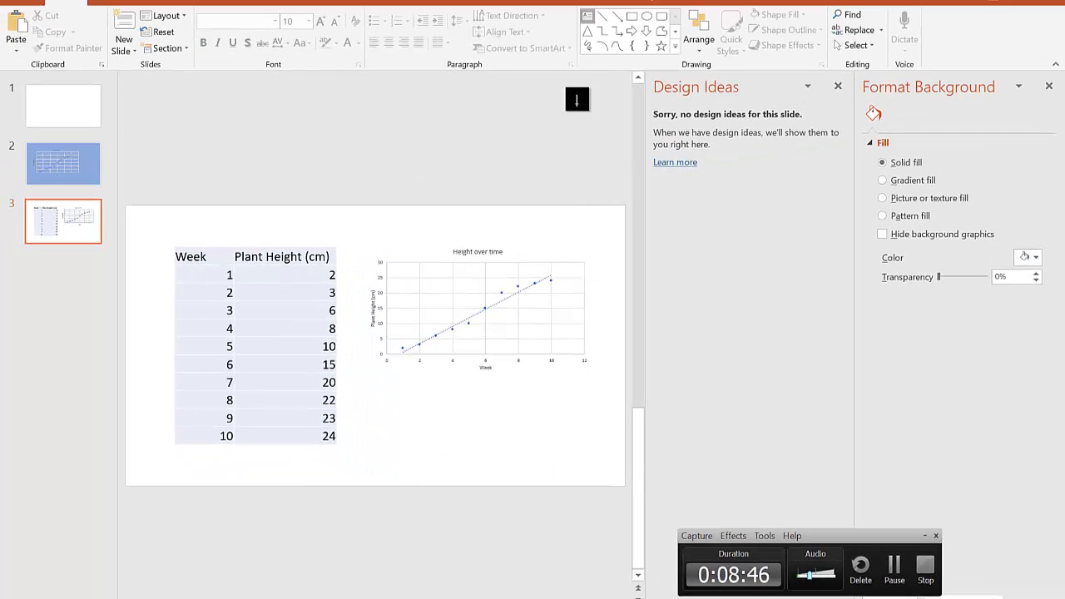
Add a text box below the chart reading "Graph is showing"
drag(378, 396, 567, 443)
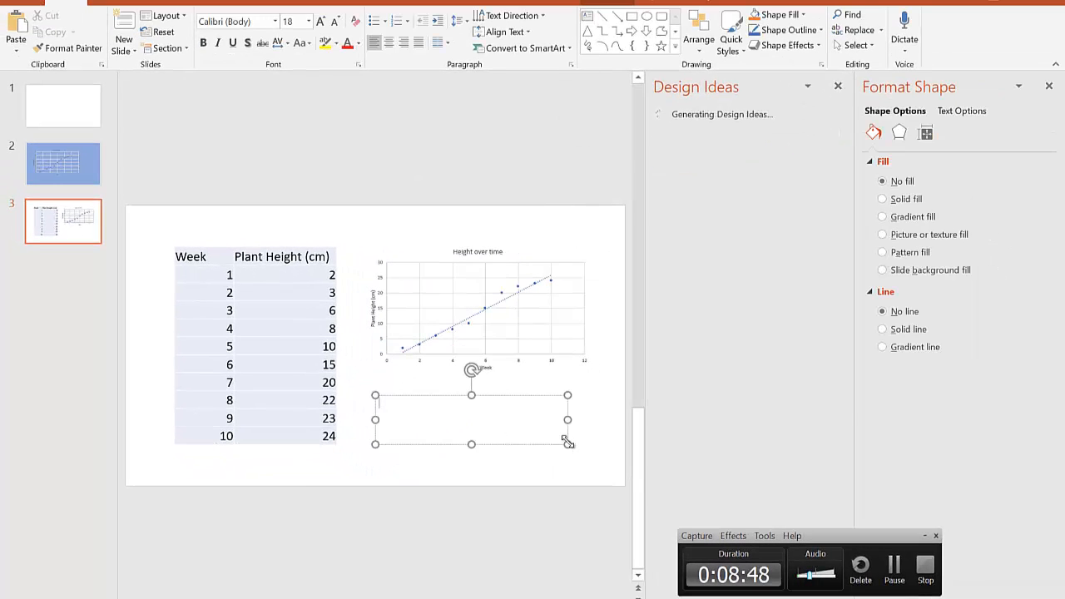
text(Grap)
text(h is)
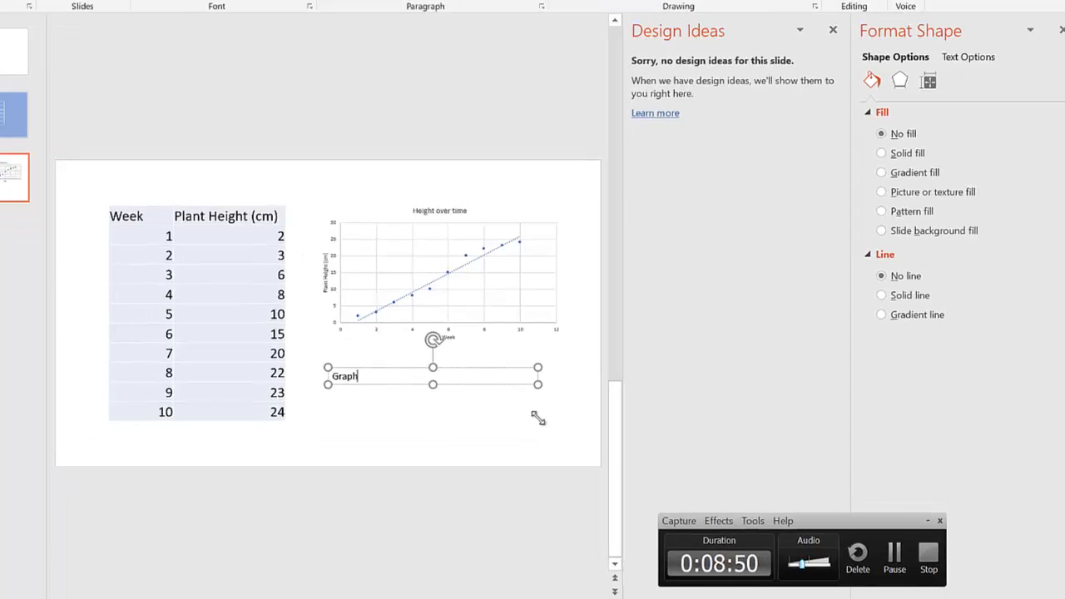
text( showin)
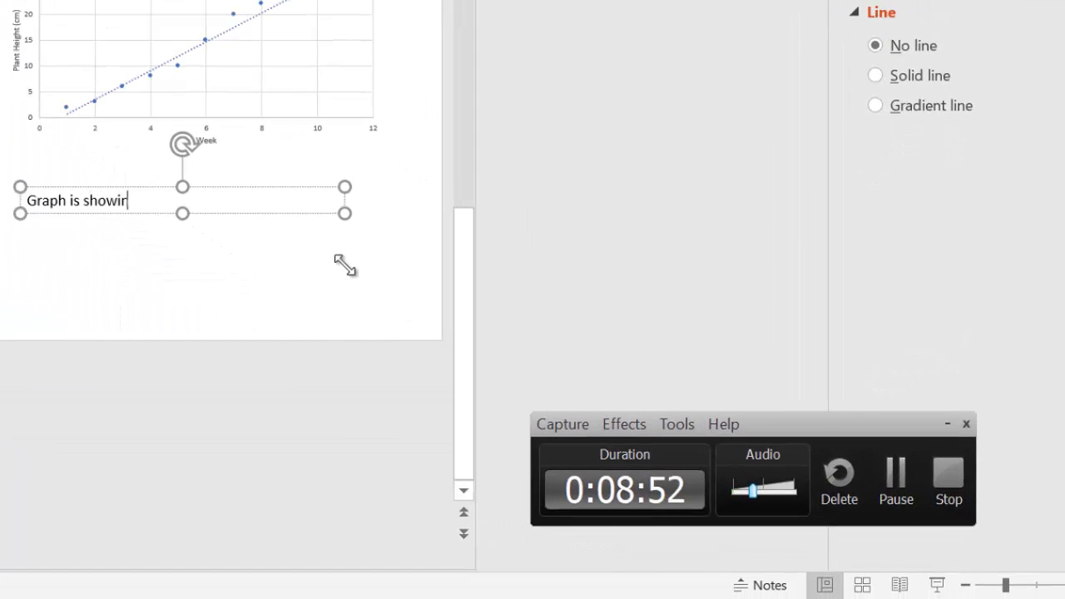
text(g)
click(117, 279)
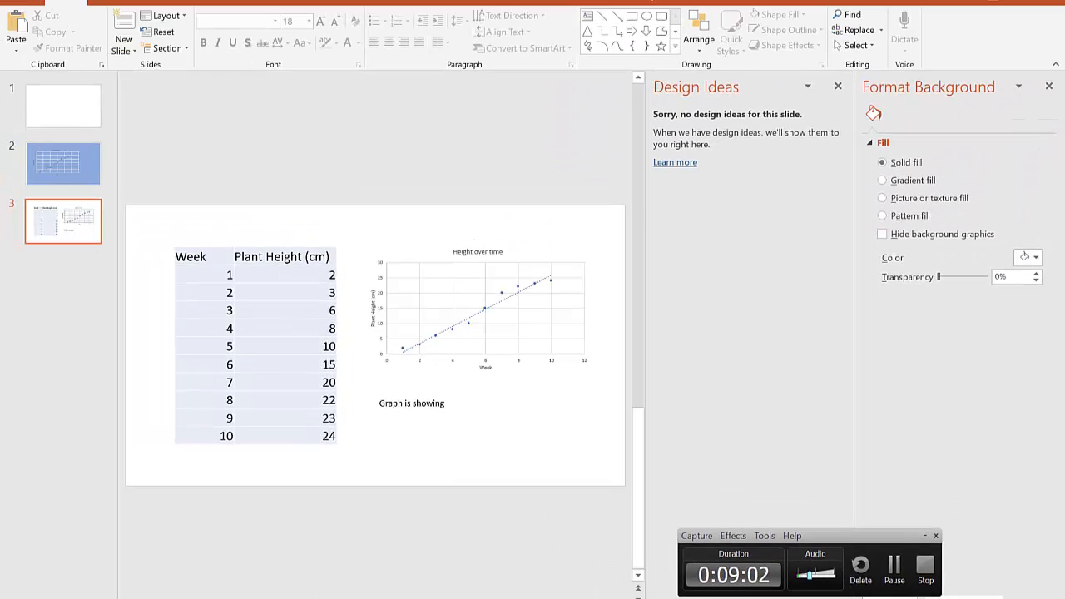
mouse_move(531, 598)
click(549, 570)
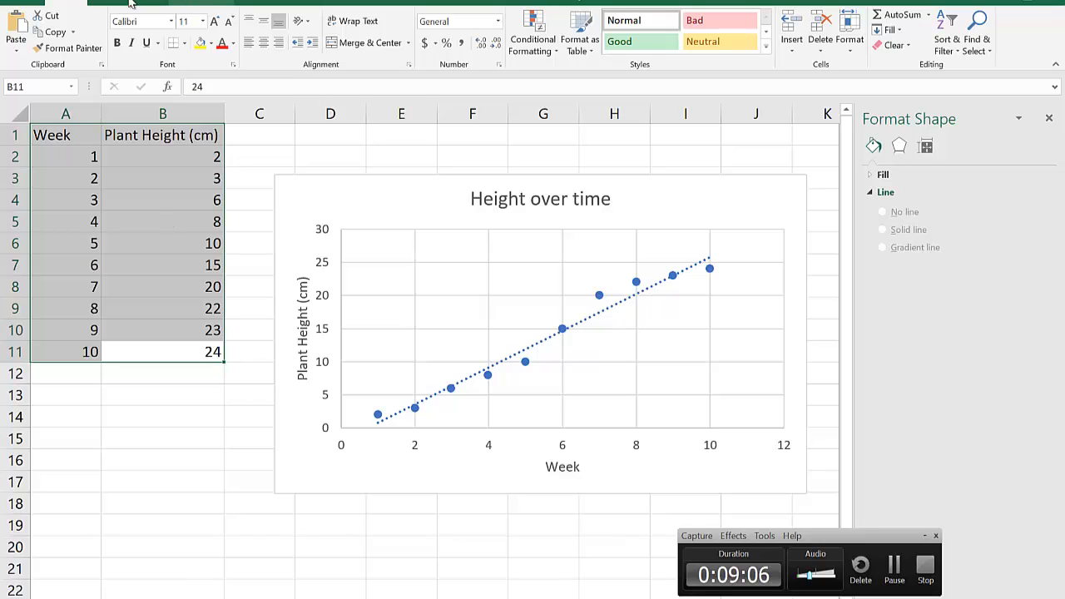
click(100, 4)
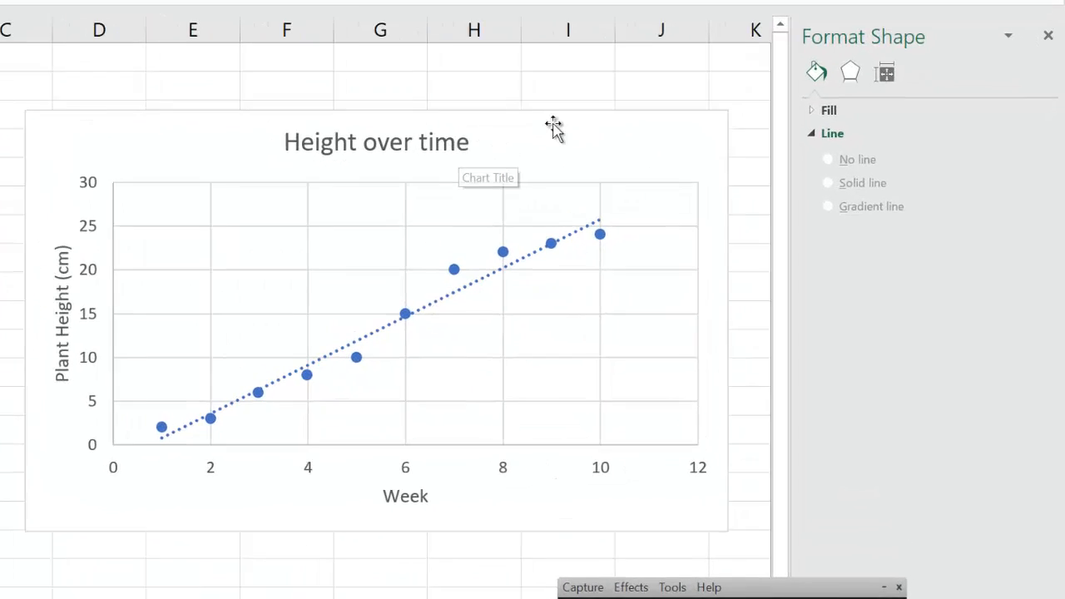
click(674, 190)
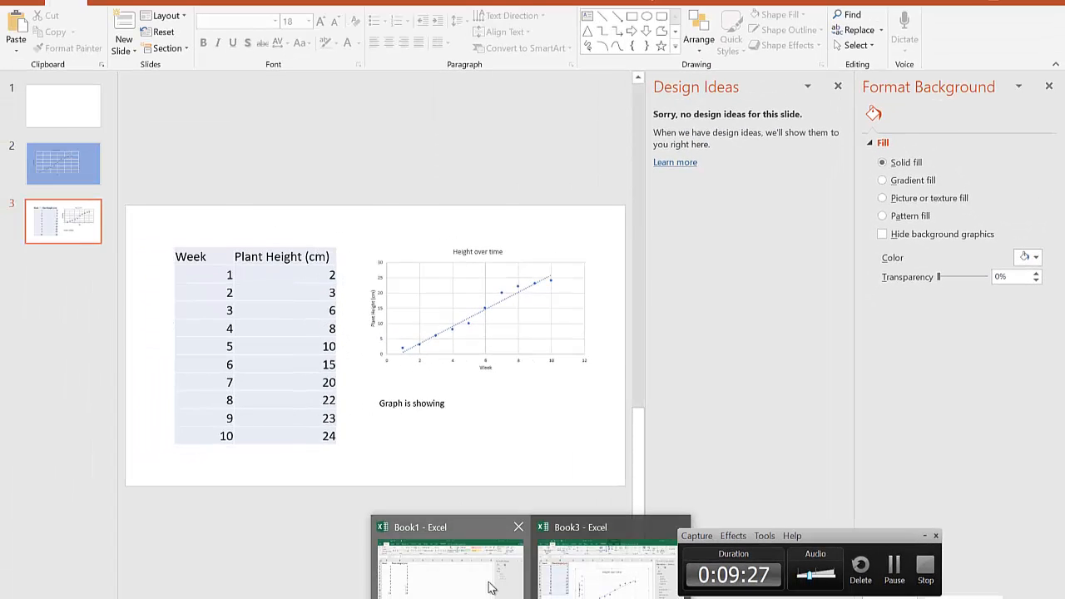
Switch to the Book1 workbook in Excel and open the sheet with weekly heights for three plants
click(491, 588)
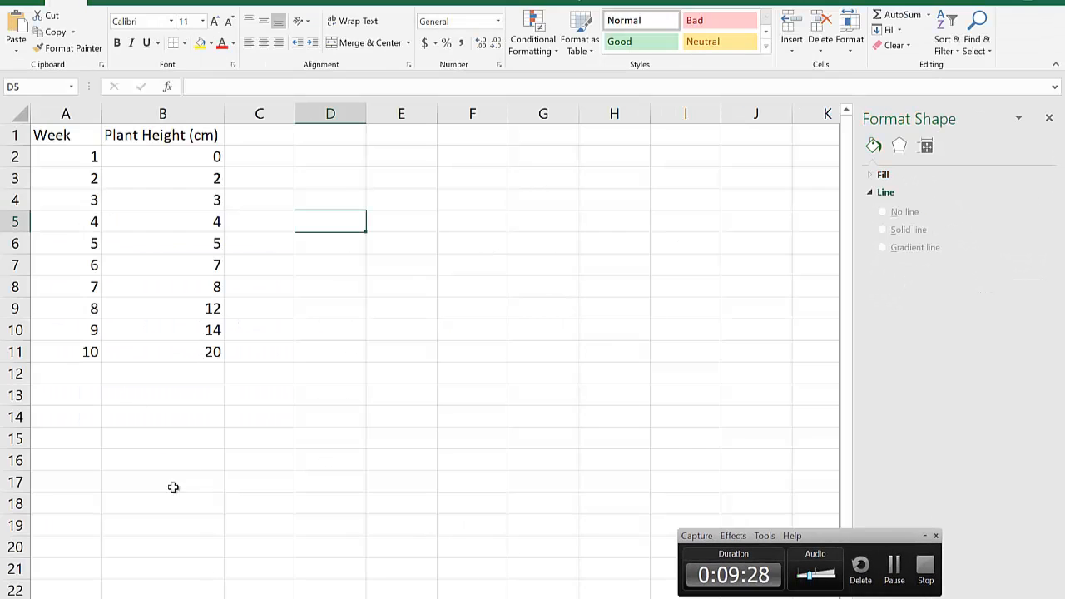
click(148, 597)
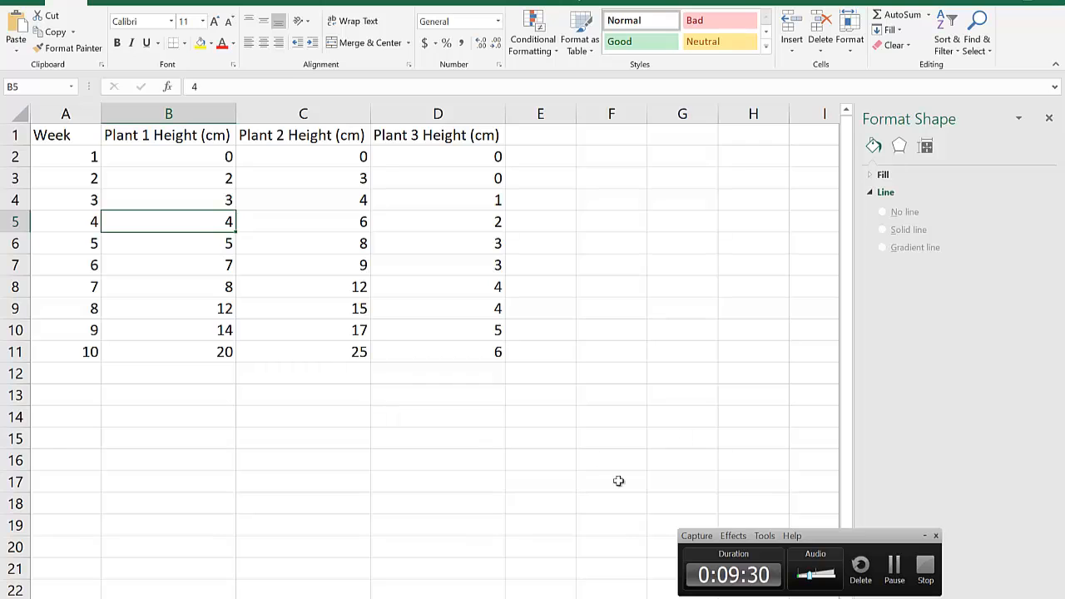
drag(74, 143, 481, 351)
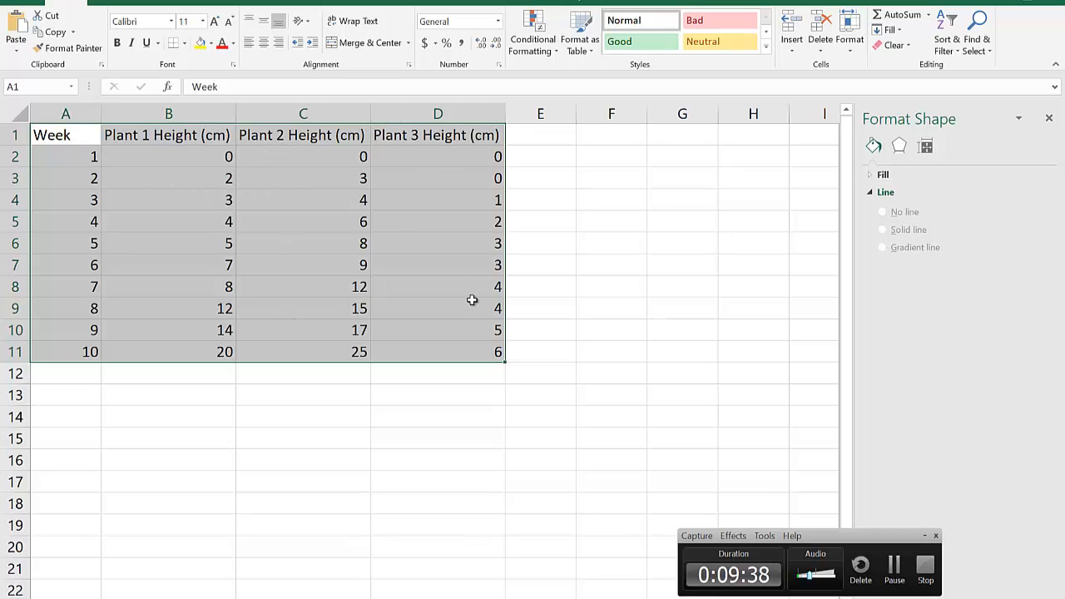
click(80, 158)
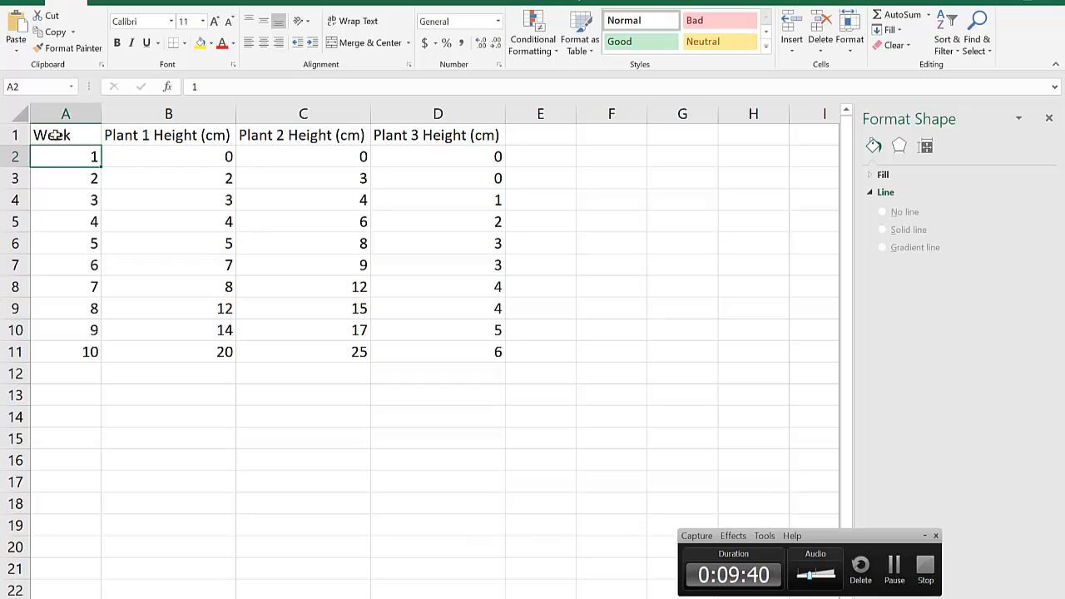
Insert a markers-only Scatter chart from A1:D11 and move it slightly up and to the left
drag(52, 137, 445, 355)
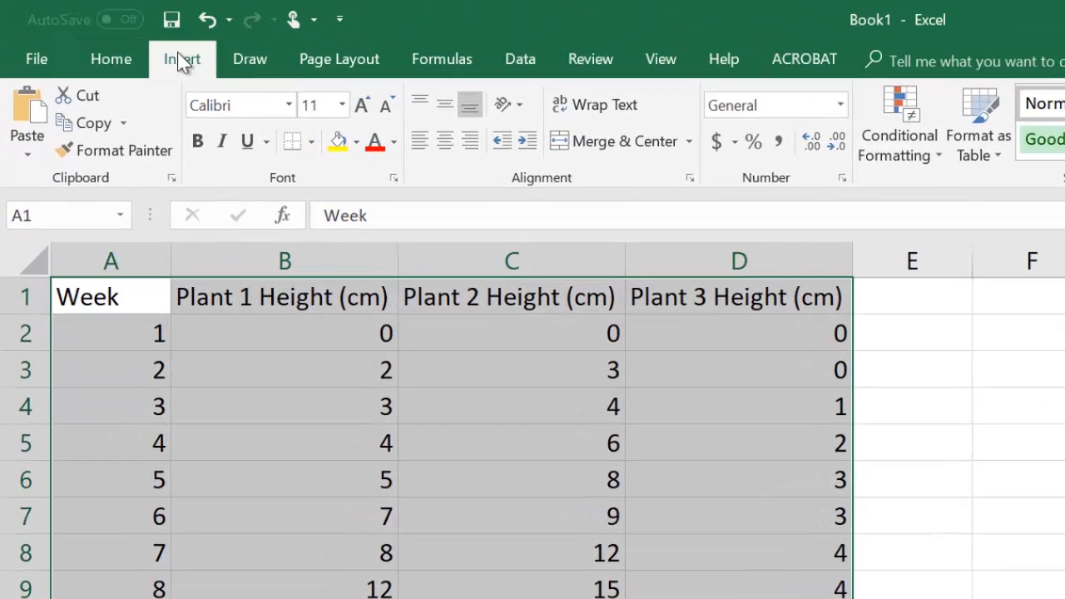
click(182, 60)
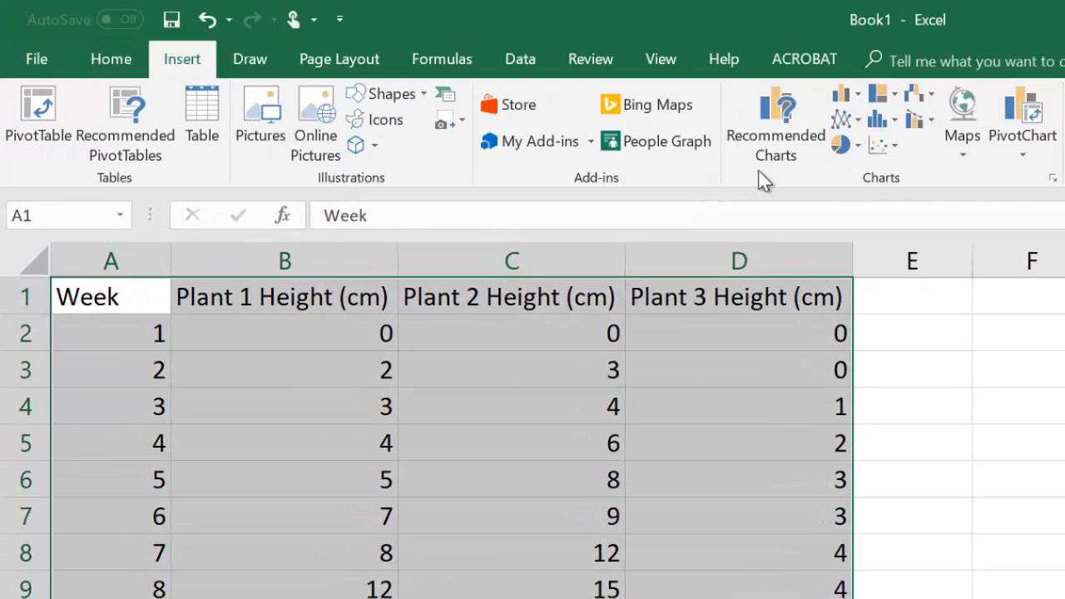
click(887, 146)
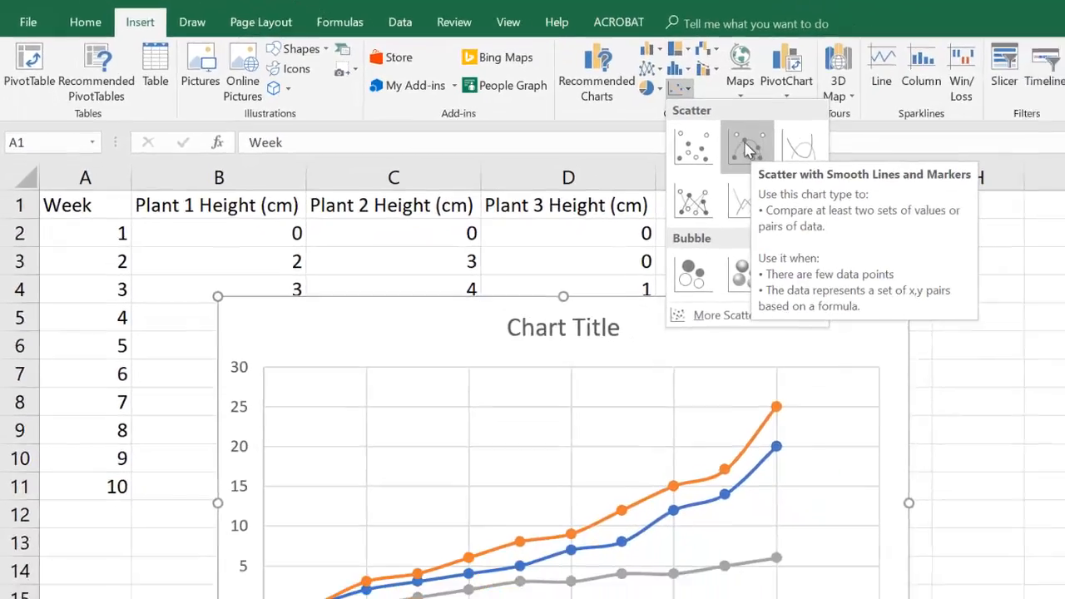
click(692, 146)
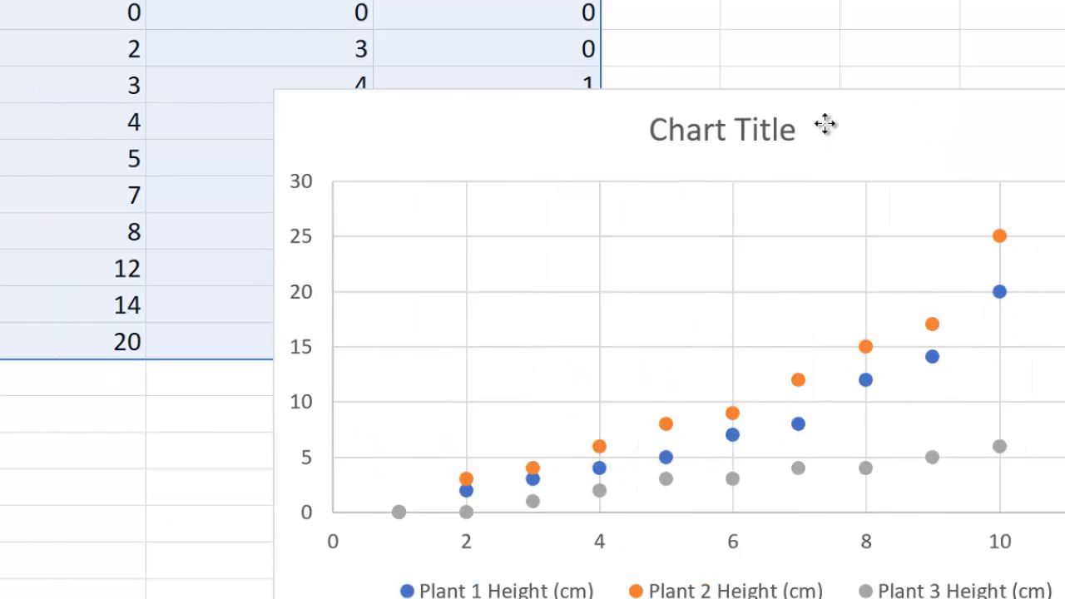
drag(825, 124, 763, 107)
click(618, 110)
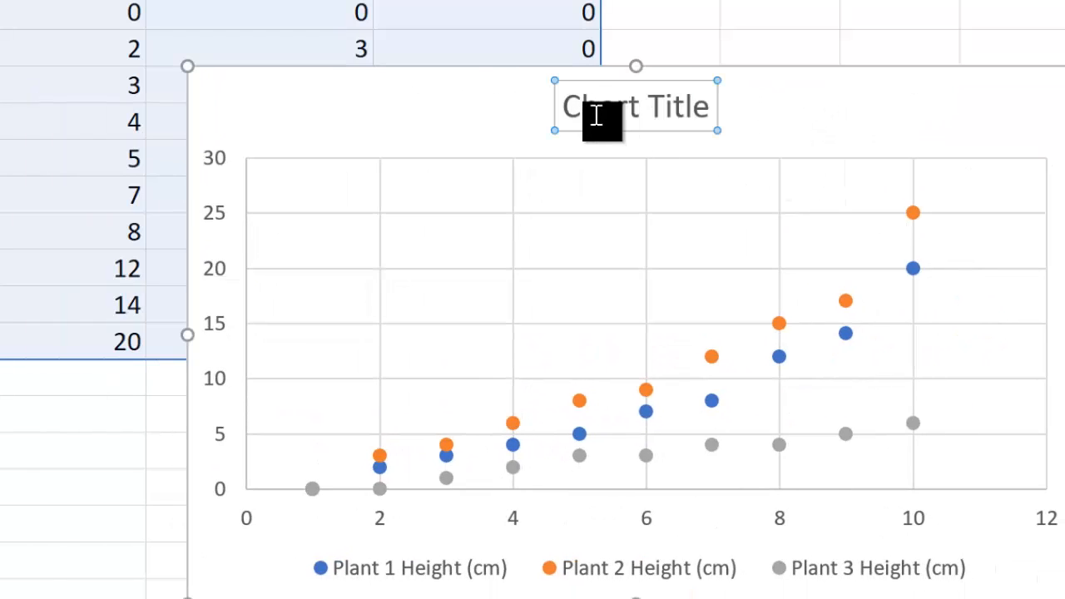
drag(597, 114, 716, 112)
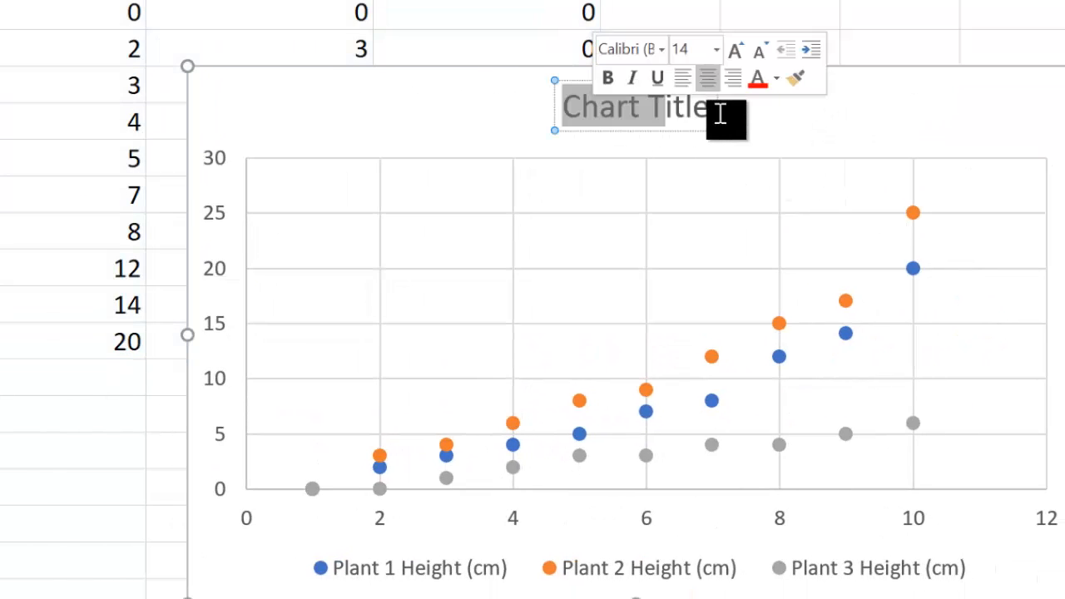
click(838, 128)
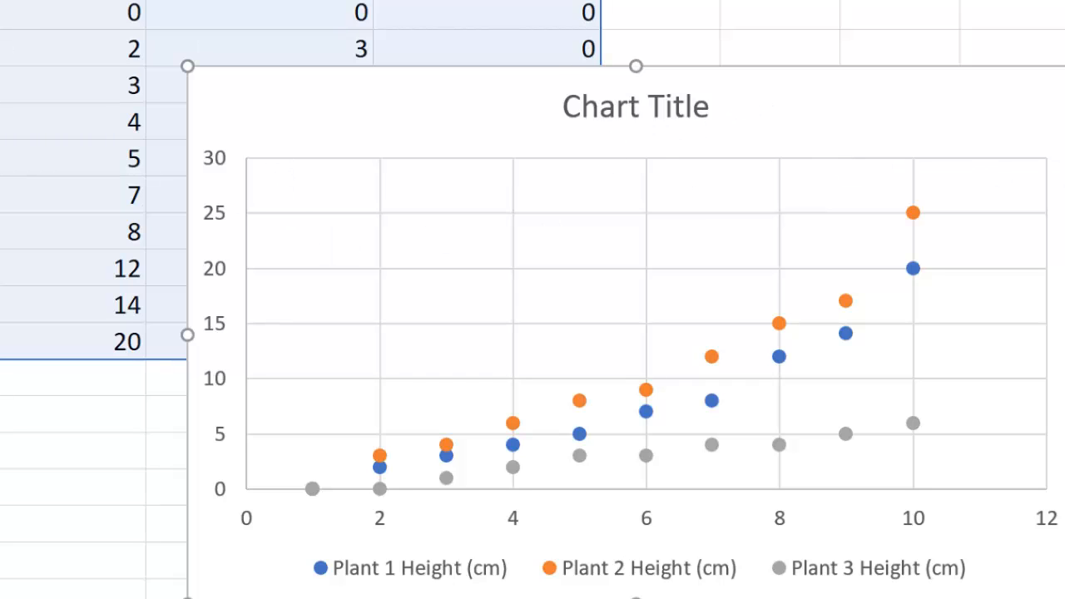
Add a linear trendline to the chart based on the Plant 3 Height (cm) series
mouse_move(2, 133)
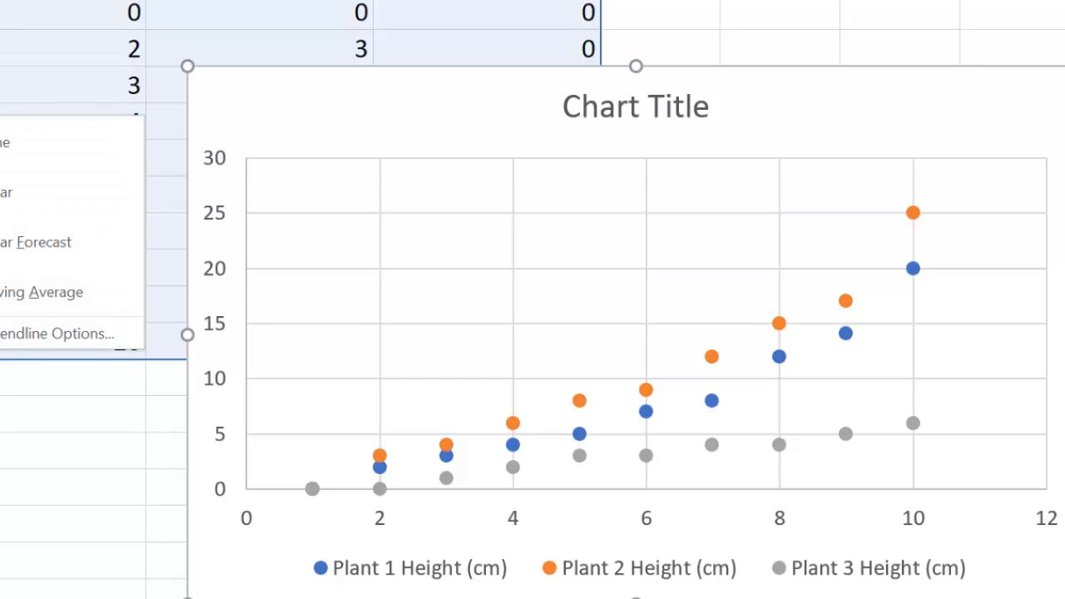
click(50, 333)
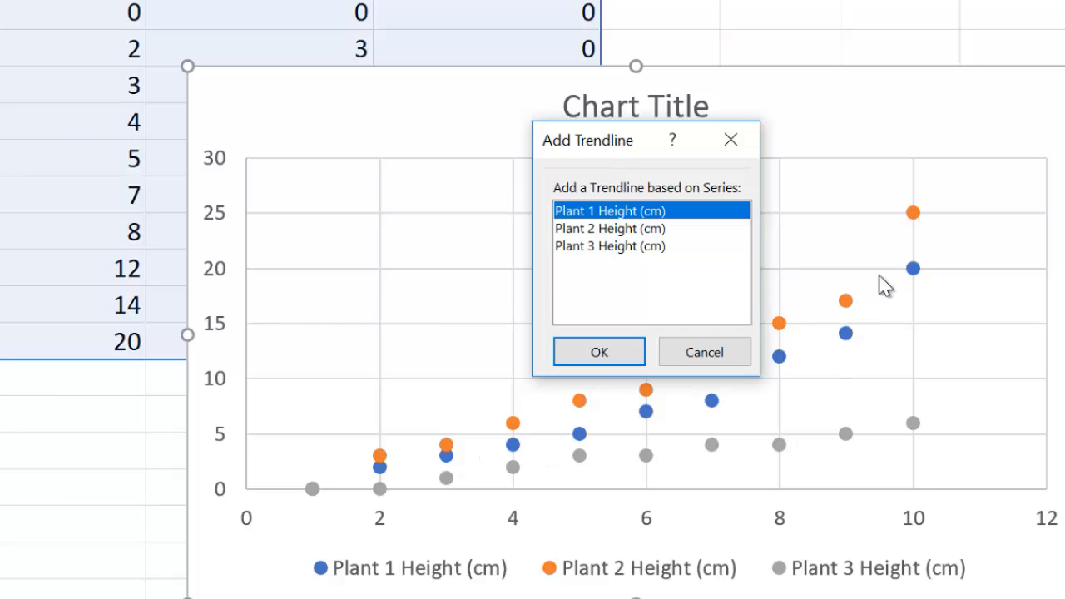
click(596, 246)
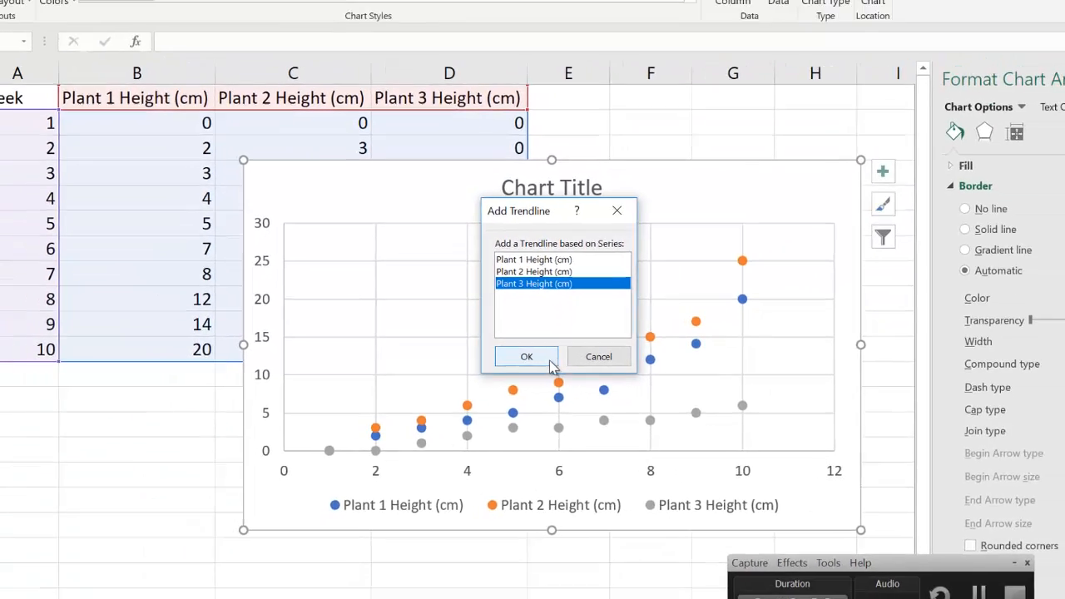
click(599, 351)
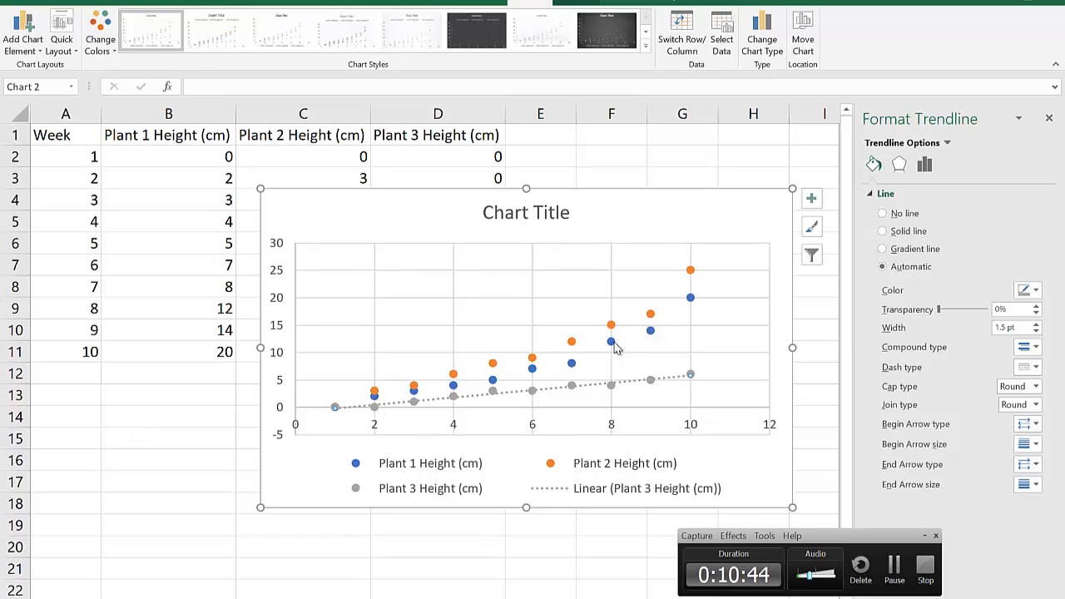
Select the Plant 3 Height (cm) data series, add another linear trendline to it and open its trendline type options
click(610, 343)
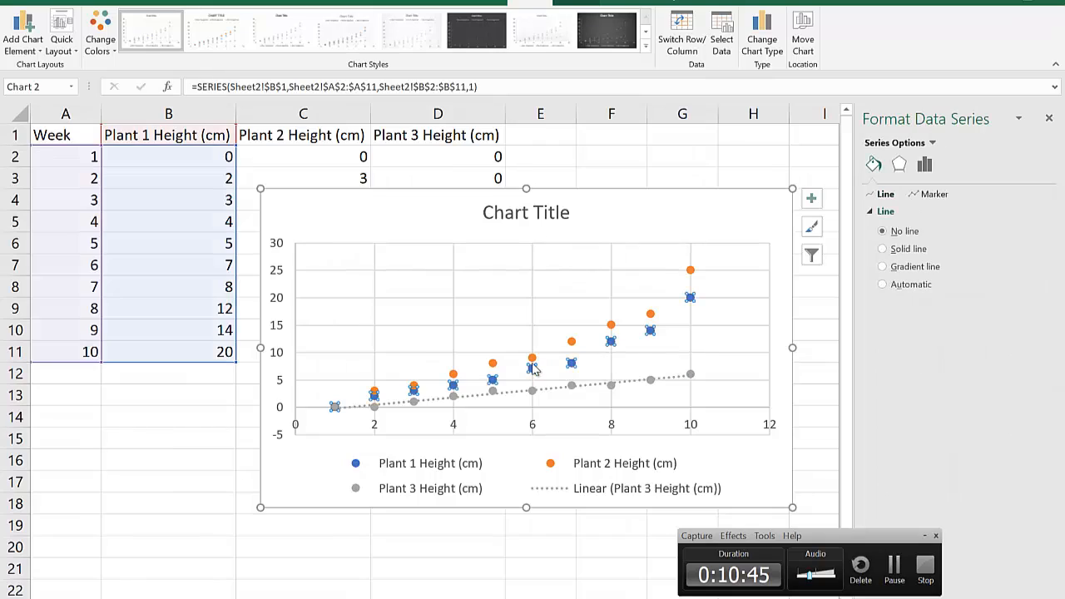
click(611, 388)
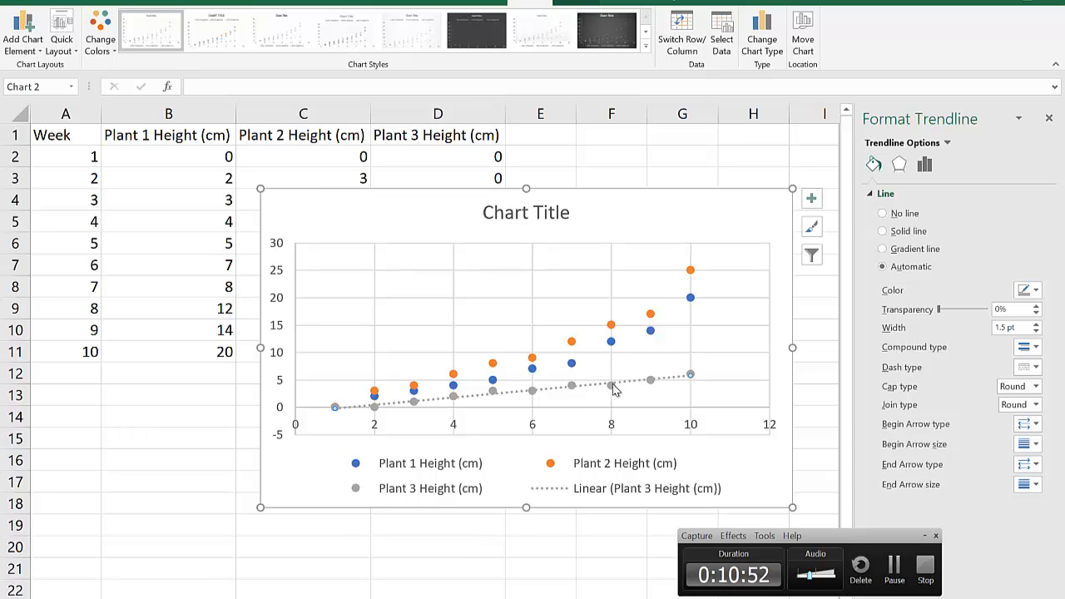
click(521, 393)
click(532, 390)
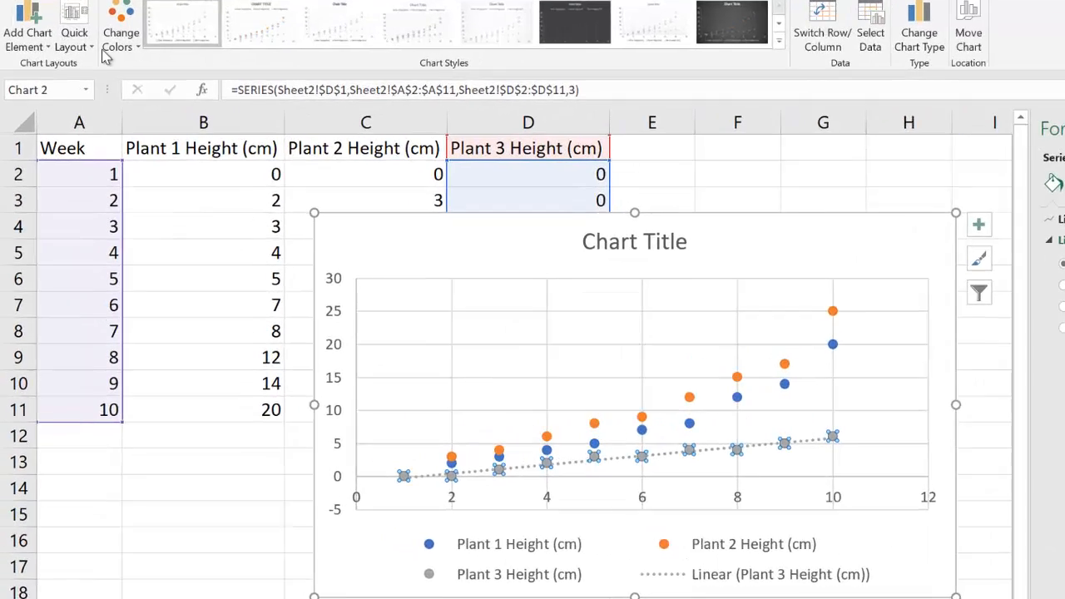
click(34, 34)
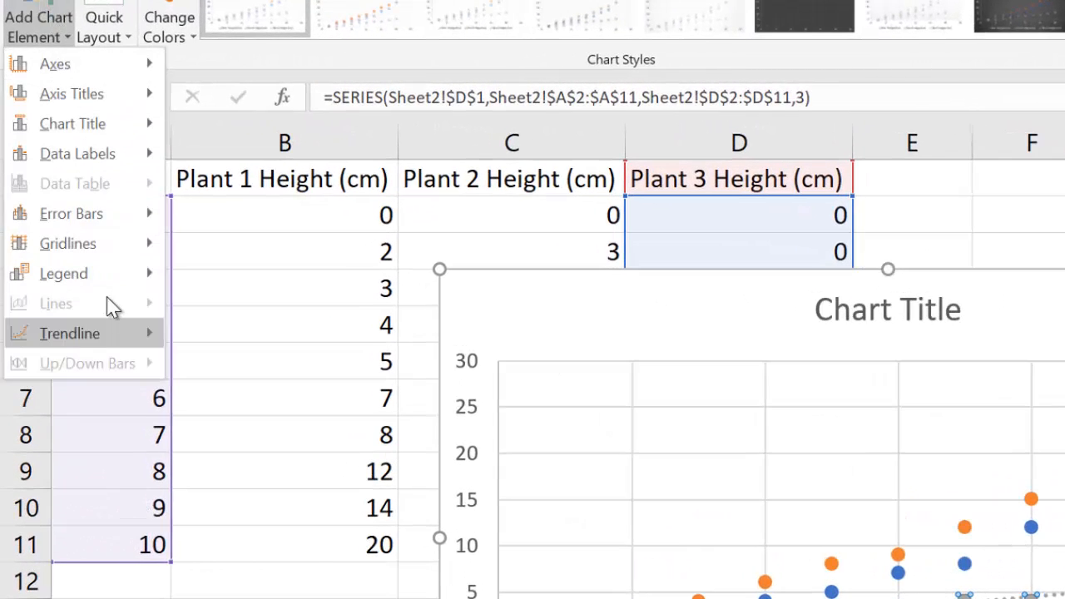
mouse_move(114, 333)
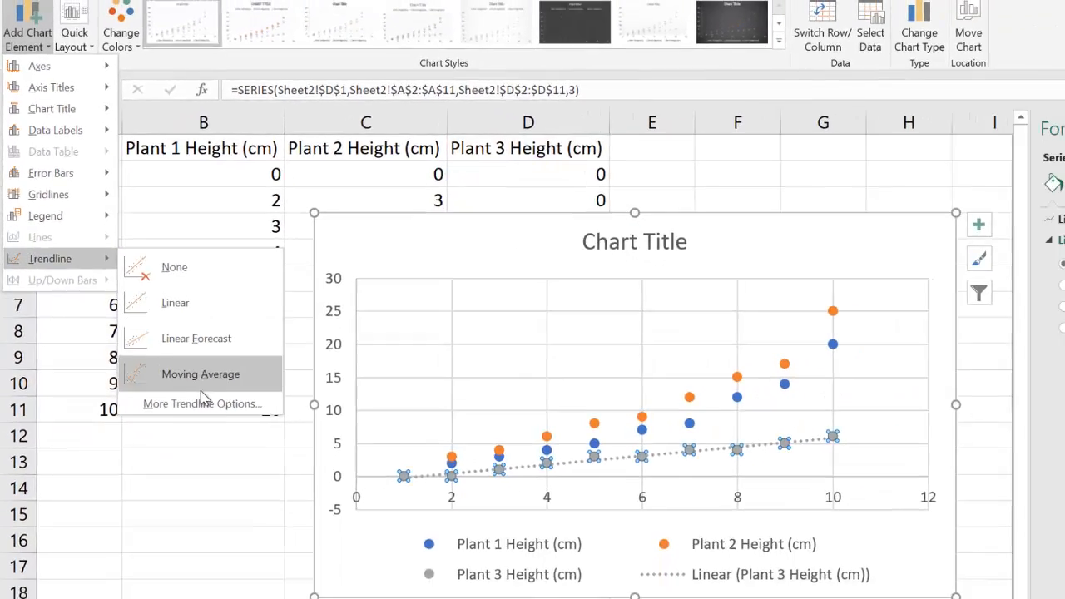
click(245, 395)
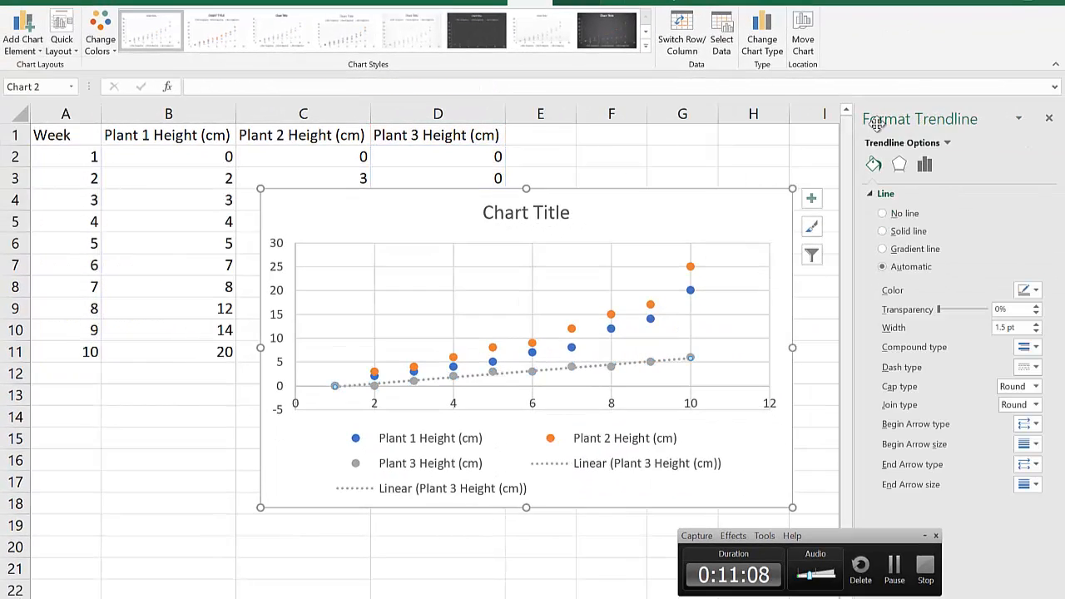
click(923, 166)
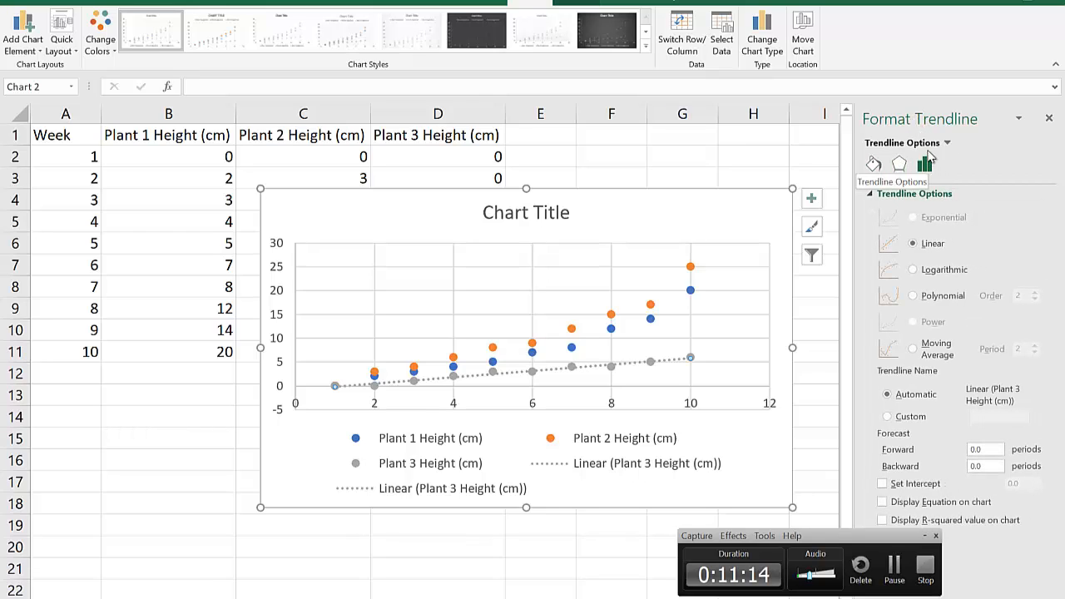
click(876, 165)
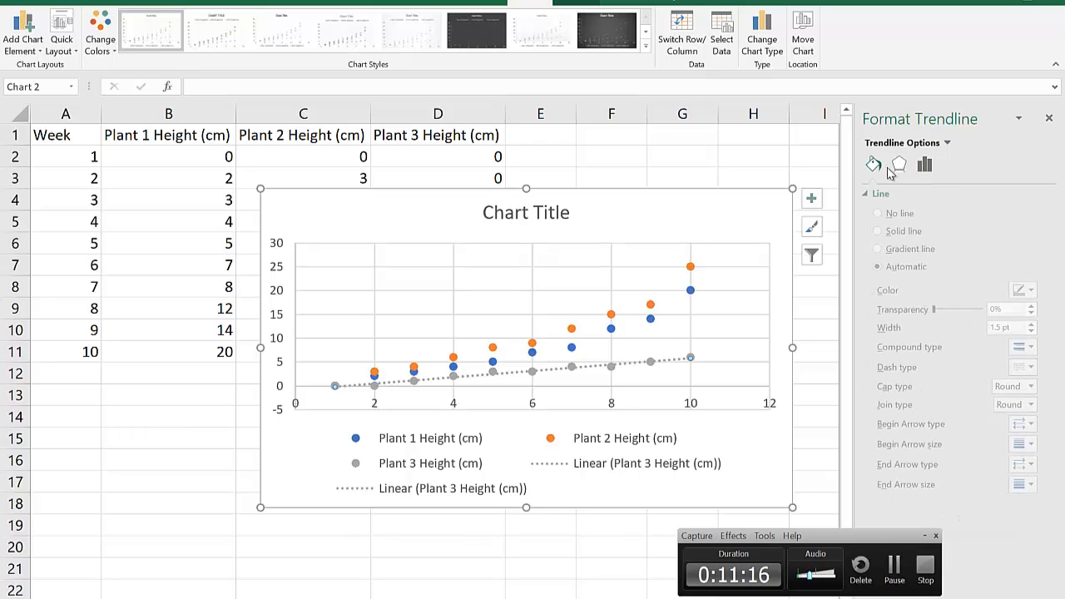
click(900, 165)
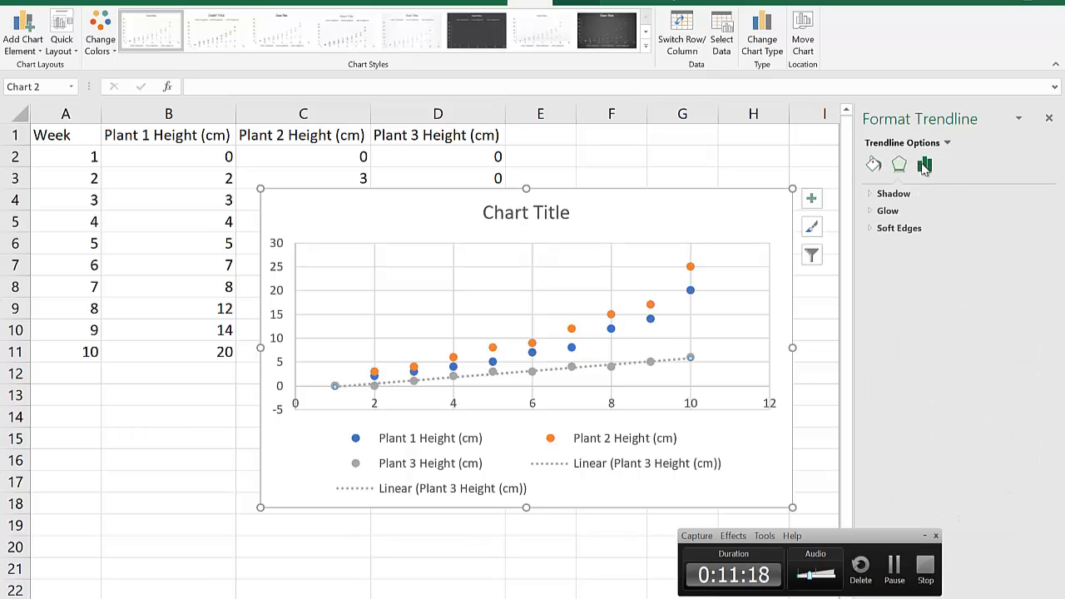
click(926, 166)
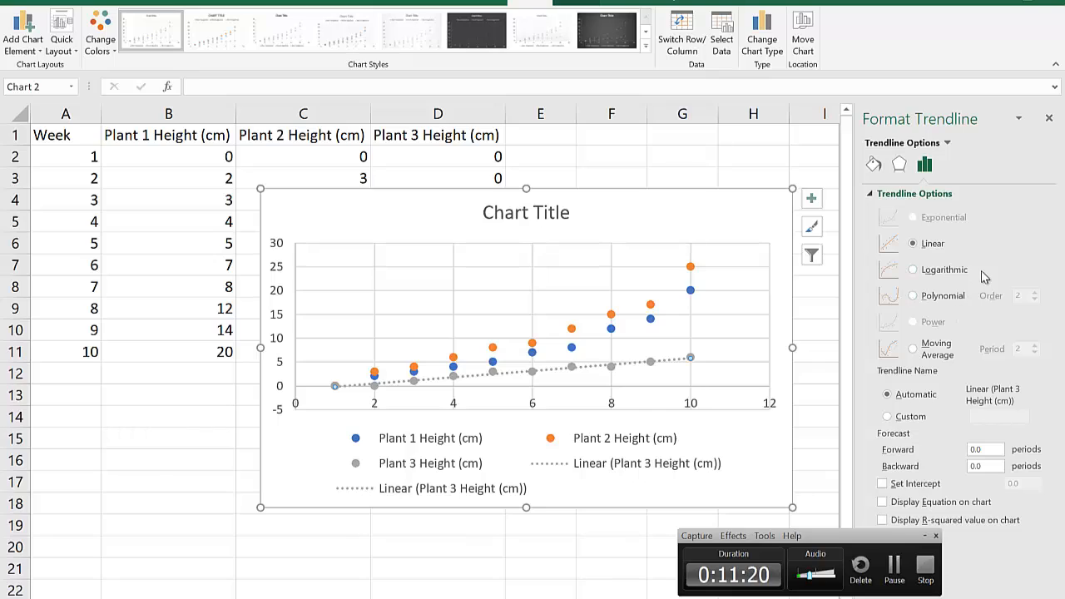
Select the Plant 2 Height (cm) data series and add a linear trendline to it
click(612, 318)
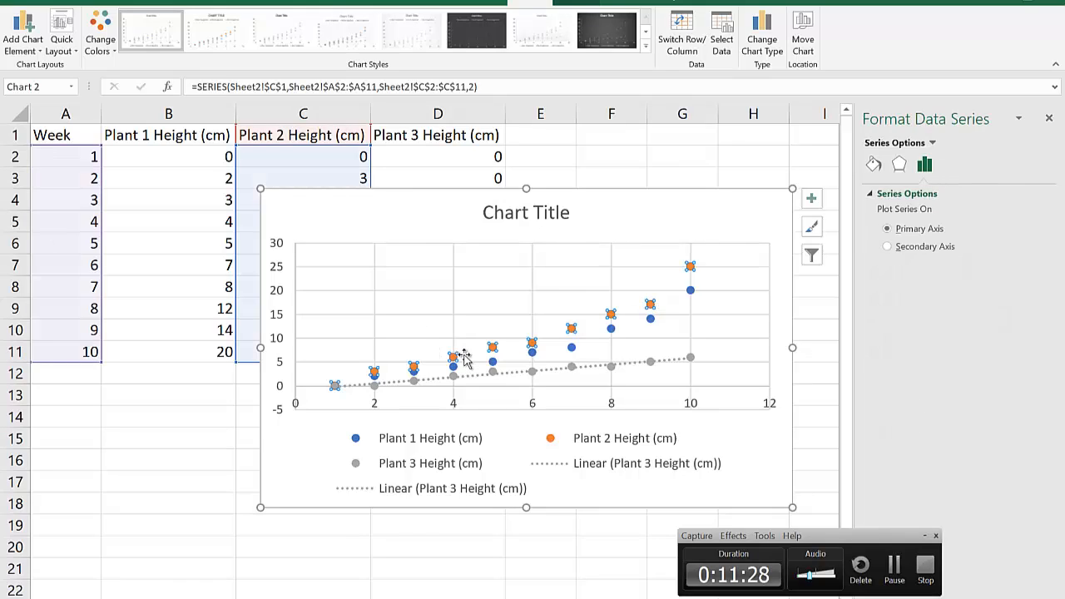
click(492, 348)
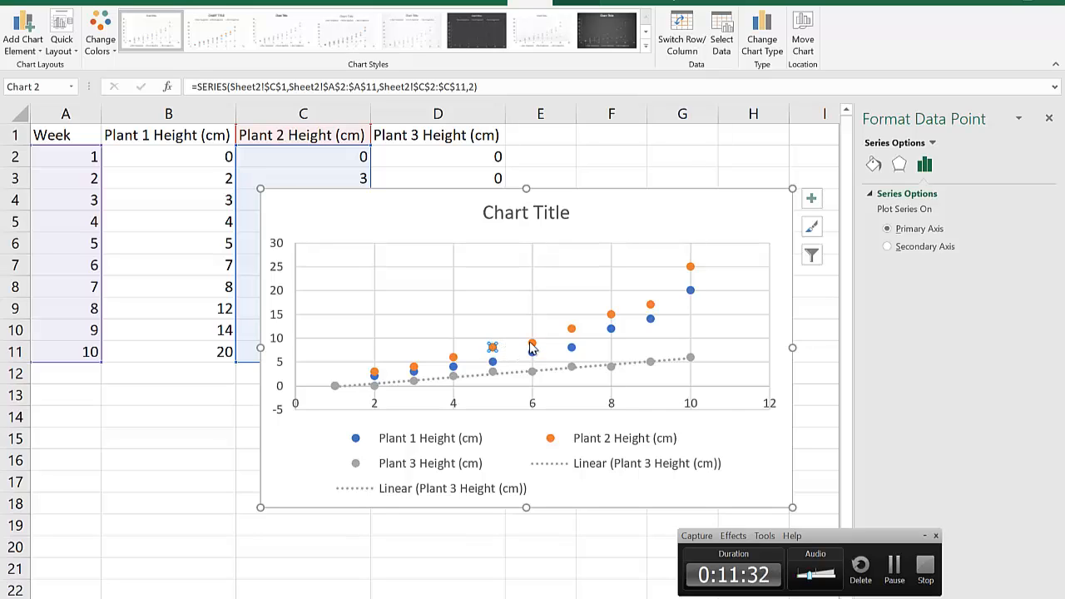
click(563, 318)
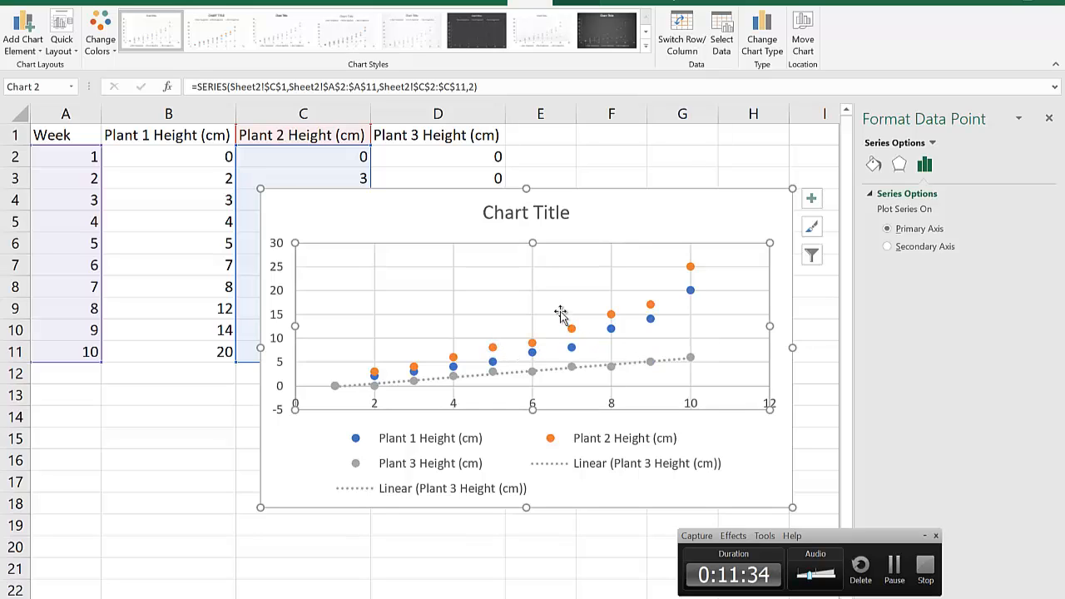
click(695, 159)
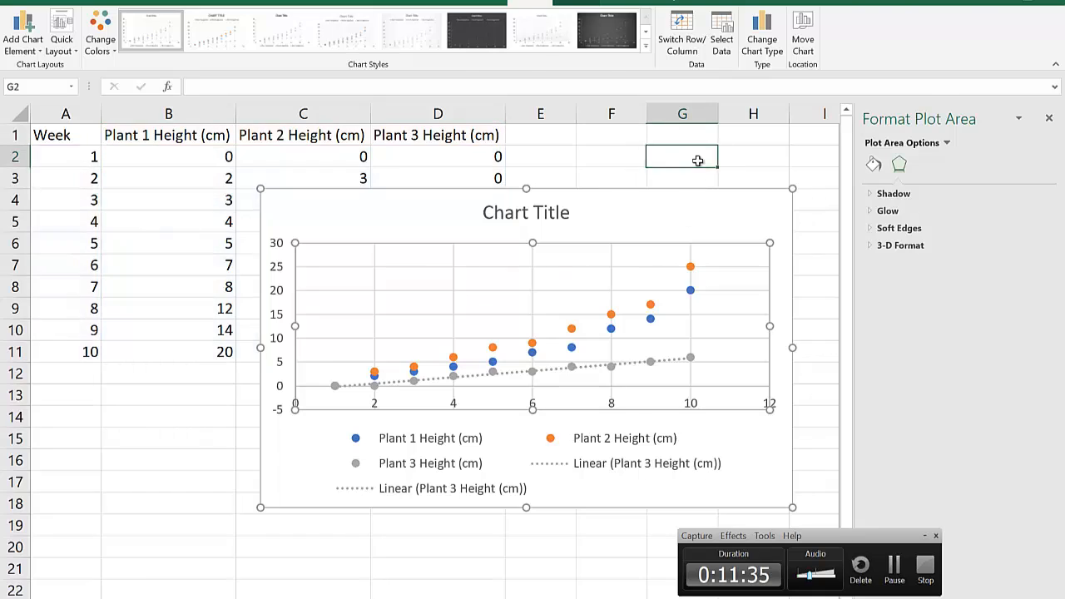
click(571, 328)
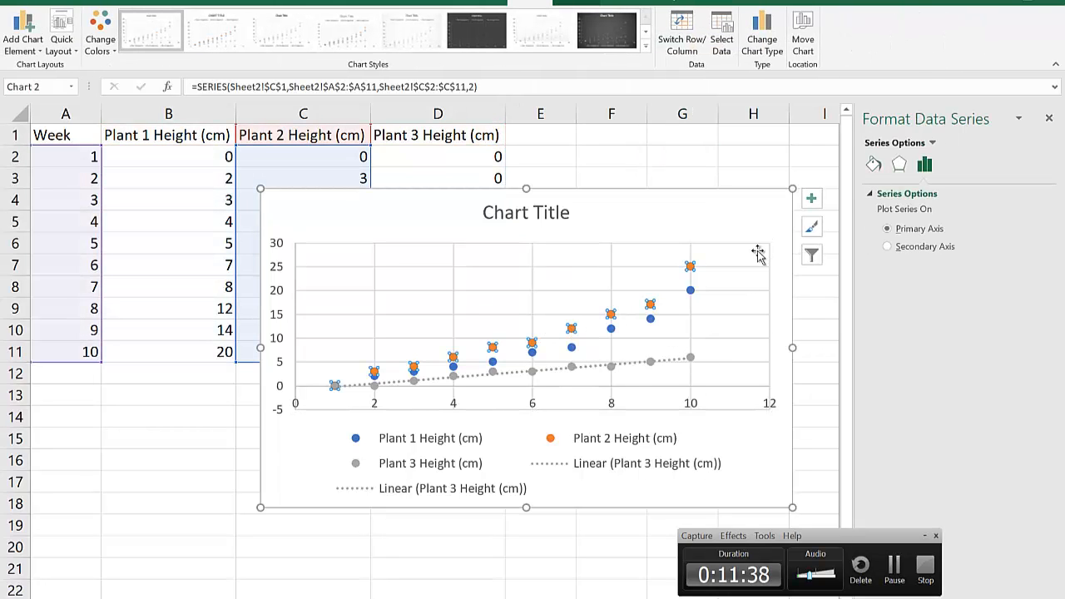
click(22, 32)
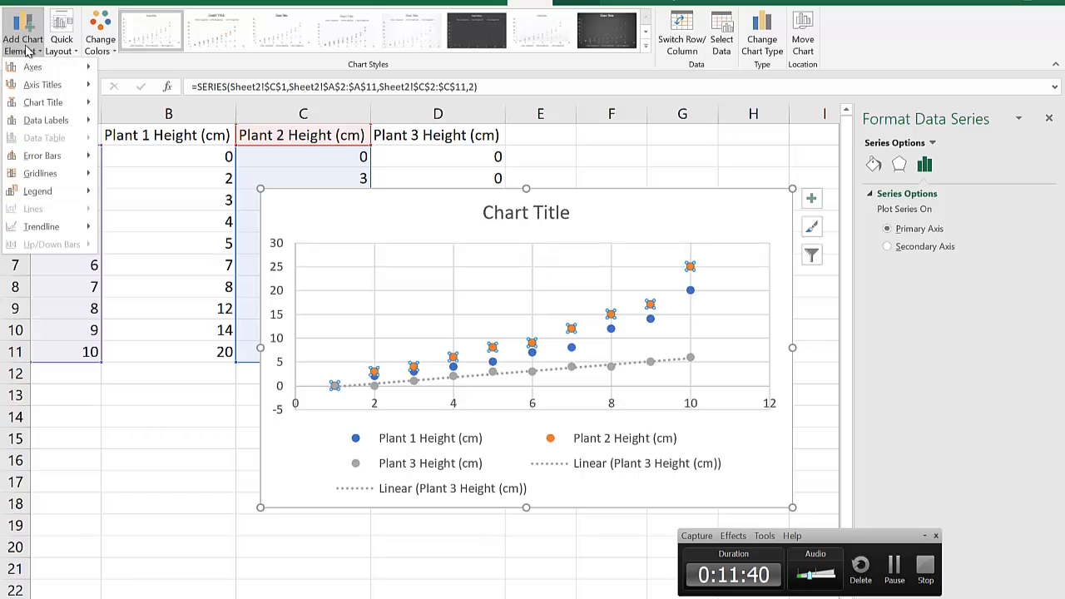
click(22, 32)
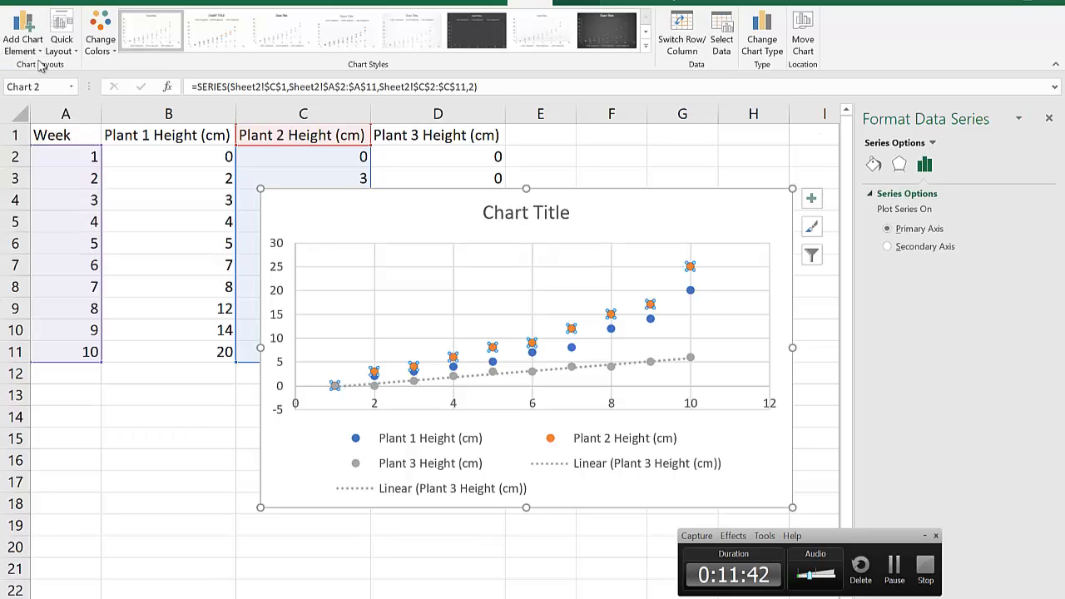
click(24, 42)
mouse_move(50, 227)
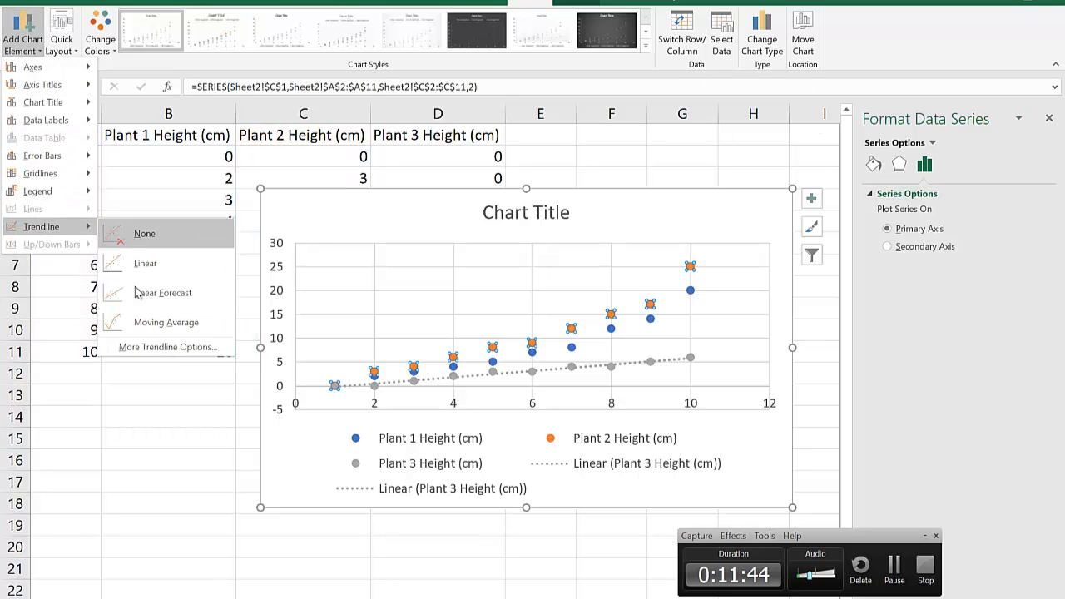
click(167, 347)
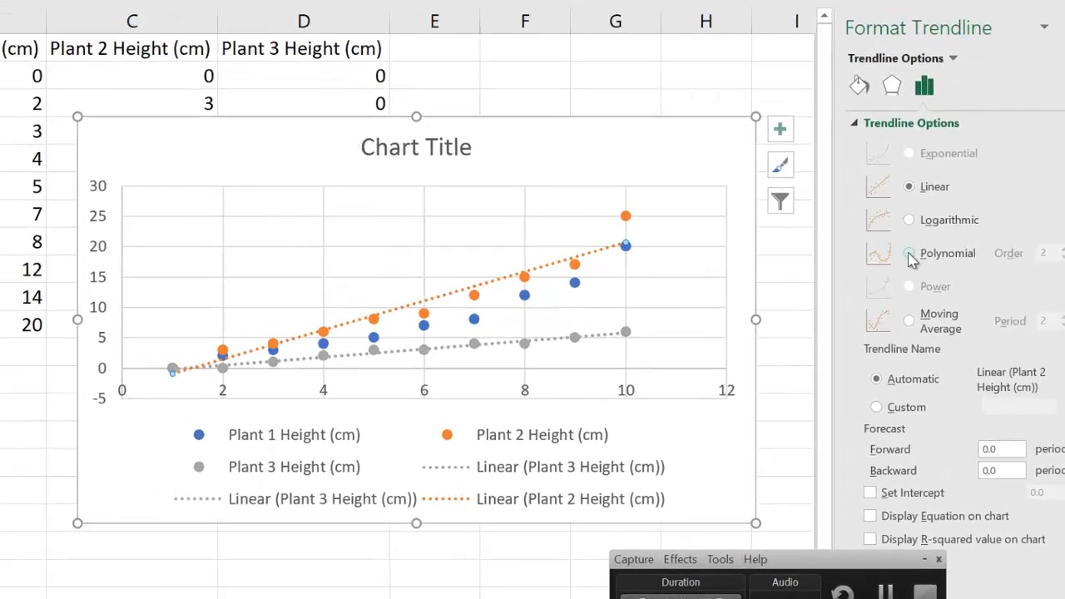
Try the Logarithmic and Moving Average types on the Plant 2 trendline, set it to Polynomial of order 2 and deselect the chart
click(903, 146)
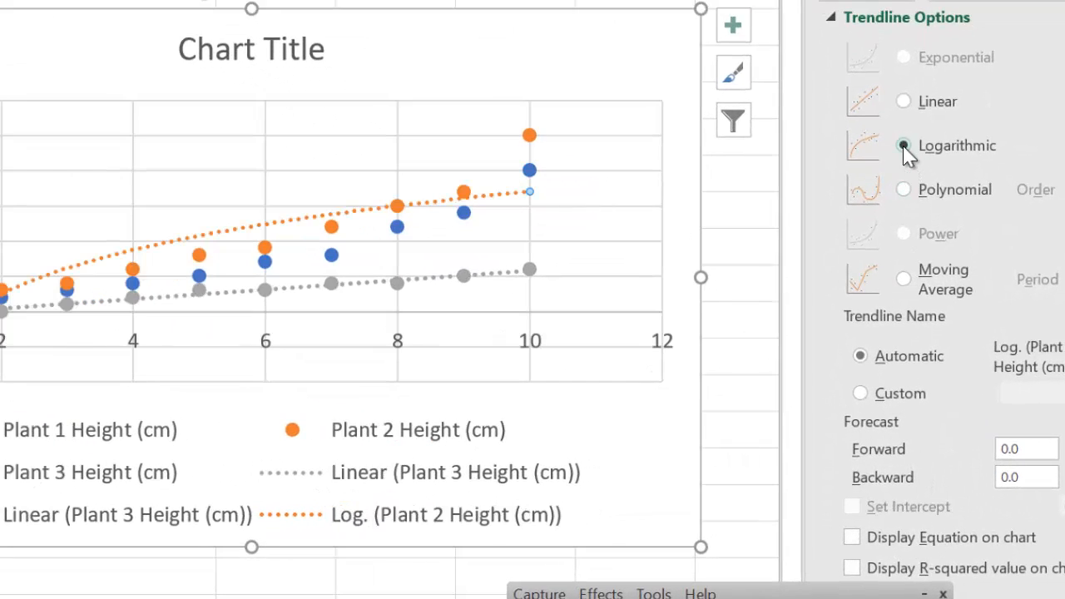
click(905, 191)
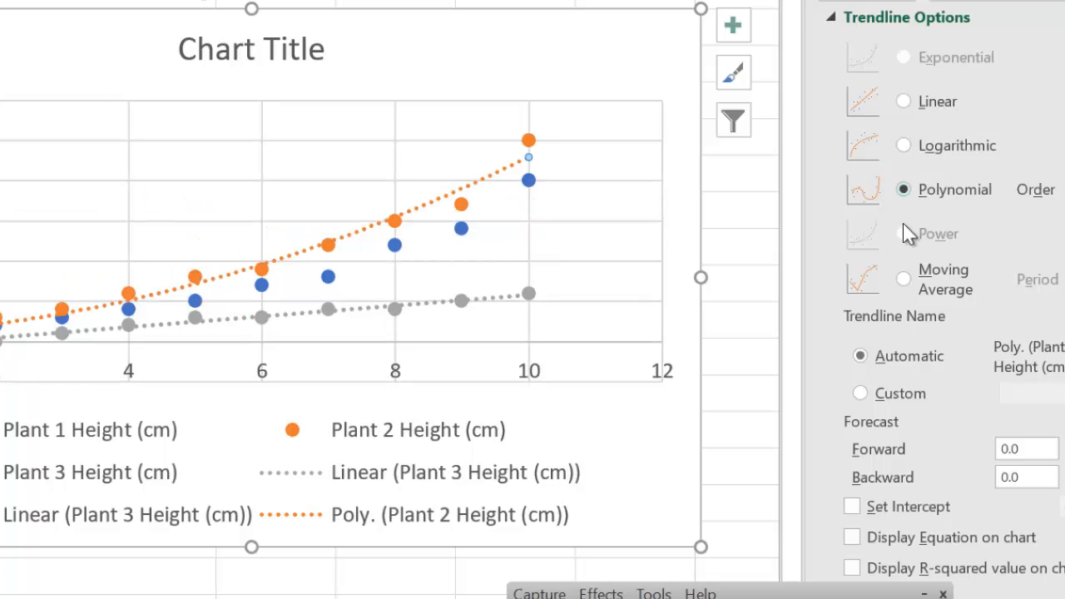
click(904, 280)
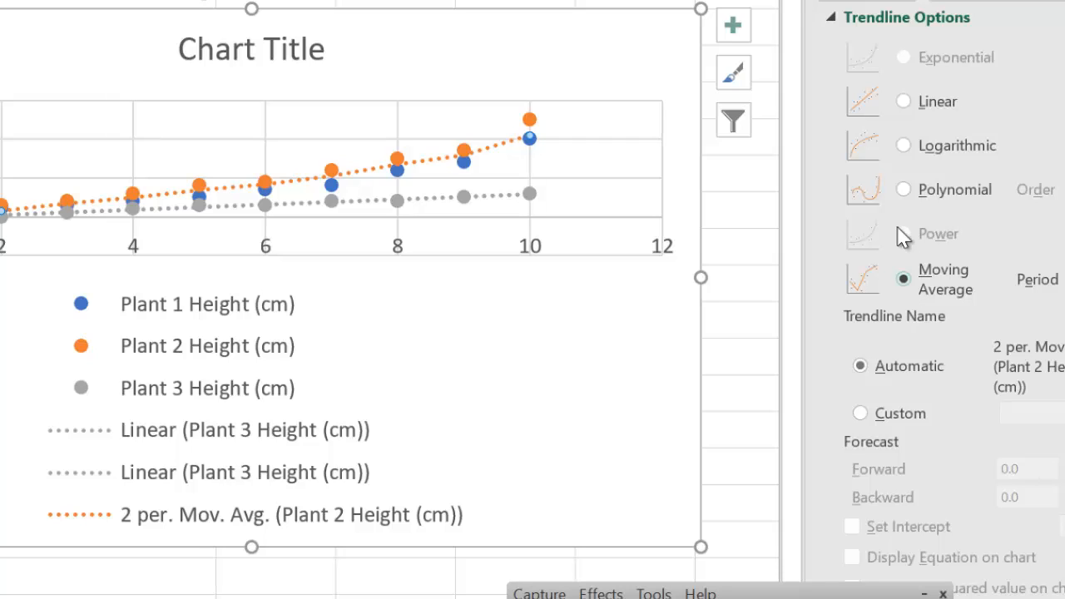
click(904, 190)
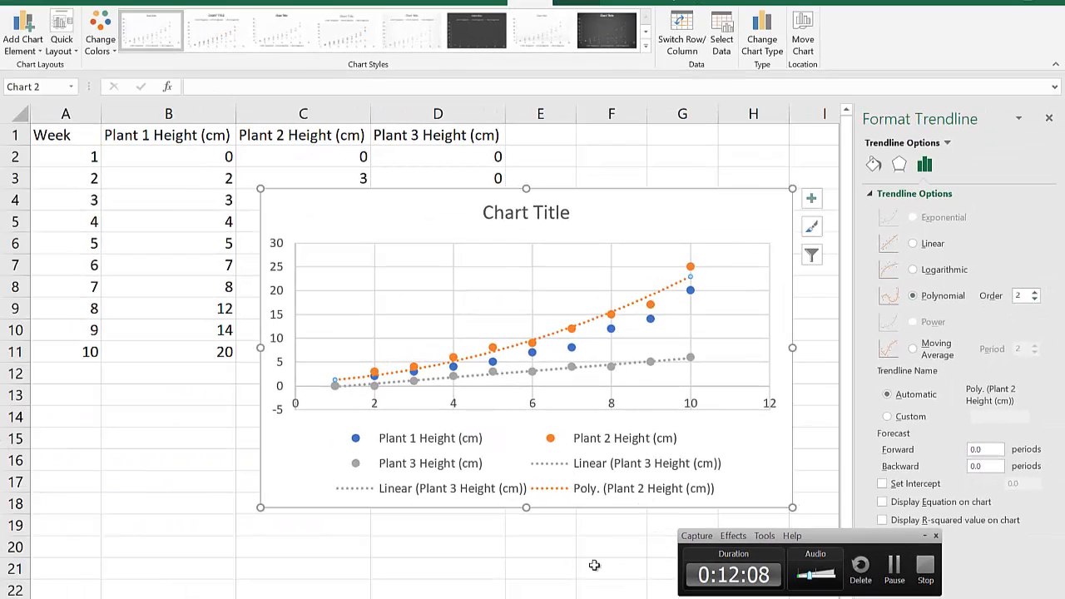
click(579, 573)
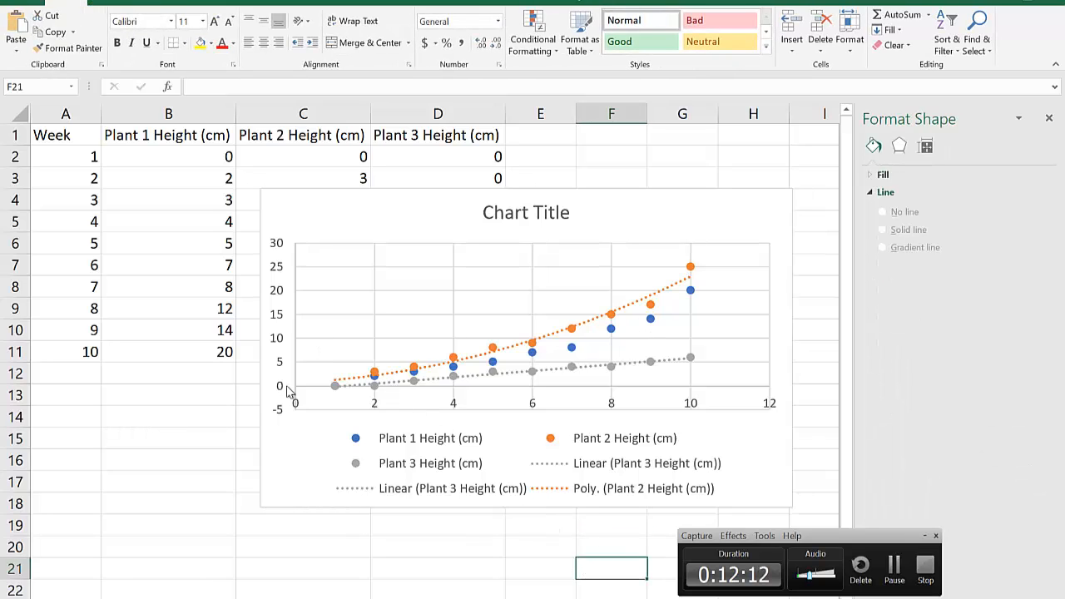
Copy the three-plant chart and paste it into the Word document below the "Height over time" chart
click(400, 199)
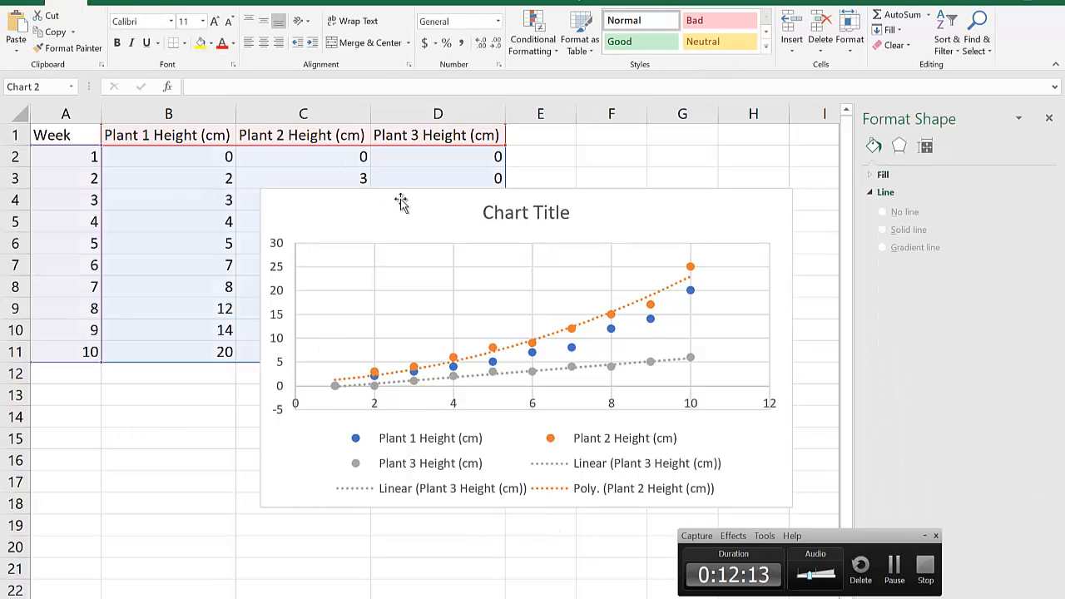
right_click(445, 223)
key(Escape)
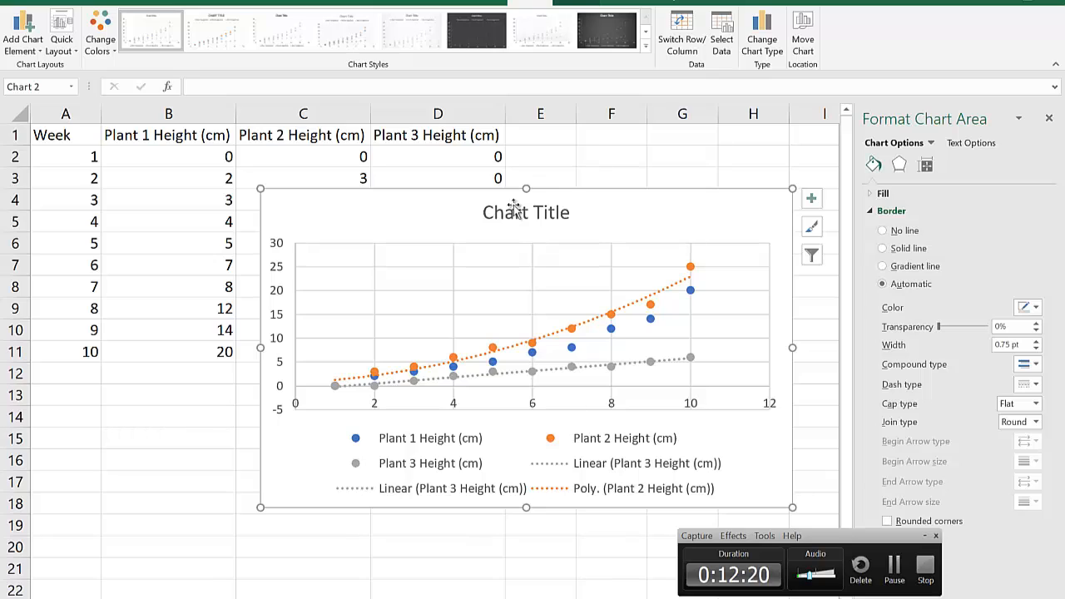
right_click(617, 213)
key(Escape)
key(alt+Tab)
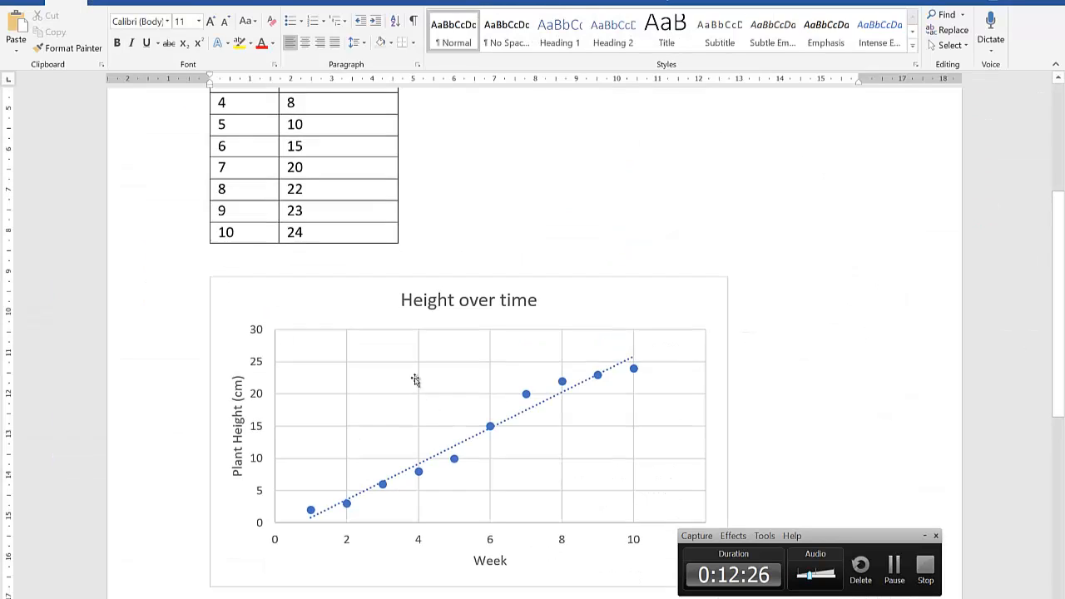
scroll(416, 381, down, 3)
click(284, 434)
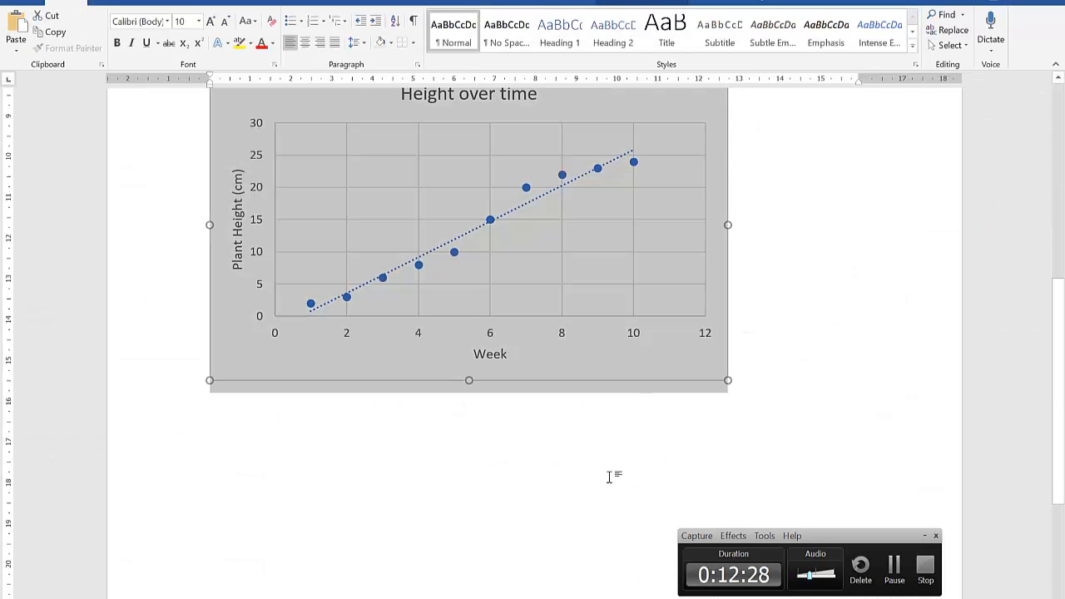
click(811, 404)
key(ctrl+v)
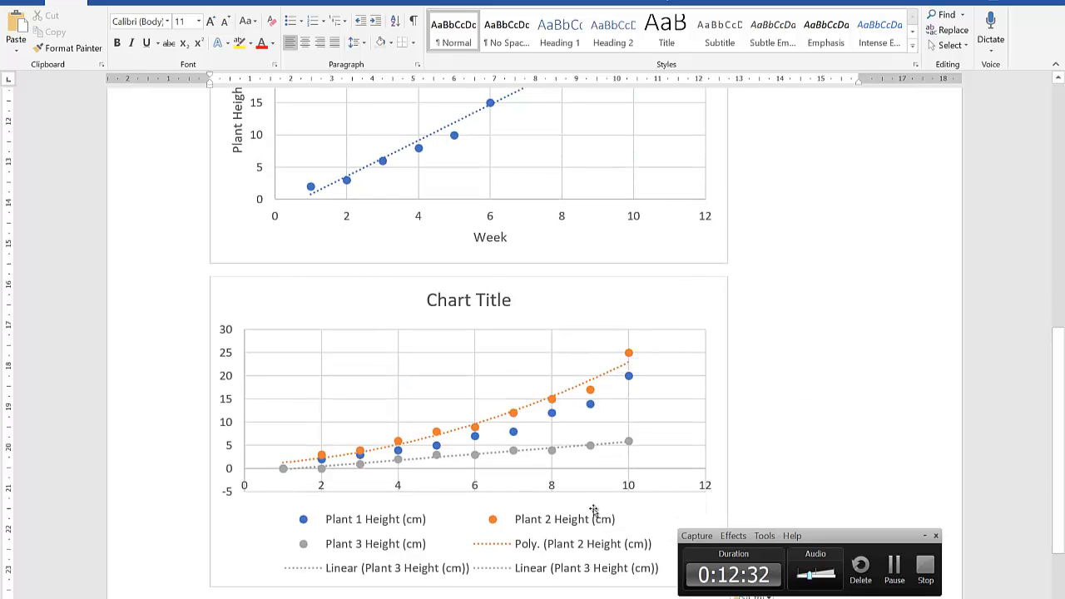
Switch to the PowerPoint presentation and add a blank slide after slide 3
key(alt+Tab)
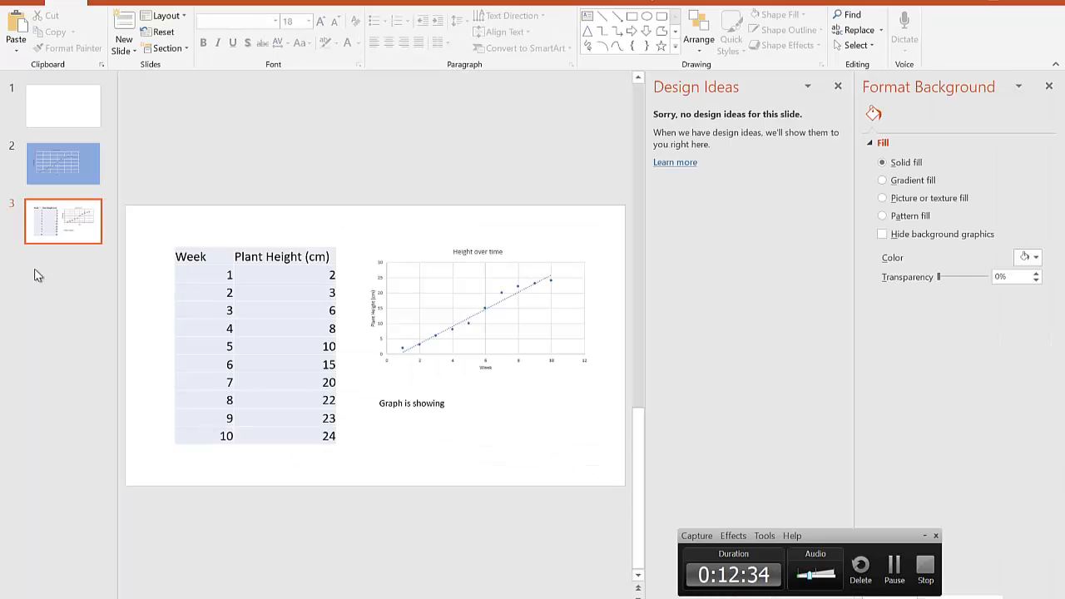
click(125, 48)
click(147, 246)
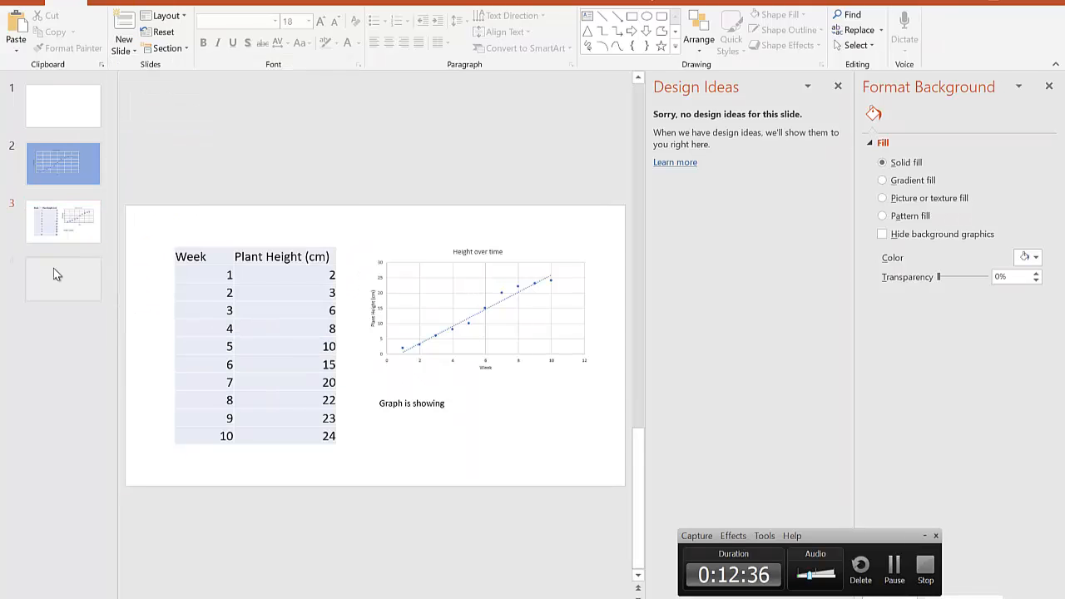
Paste the three-plant chart onto the new slide and move it to the slide's upper-left area
key(ctrl+v)
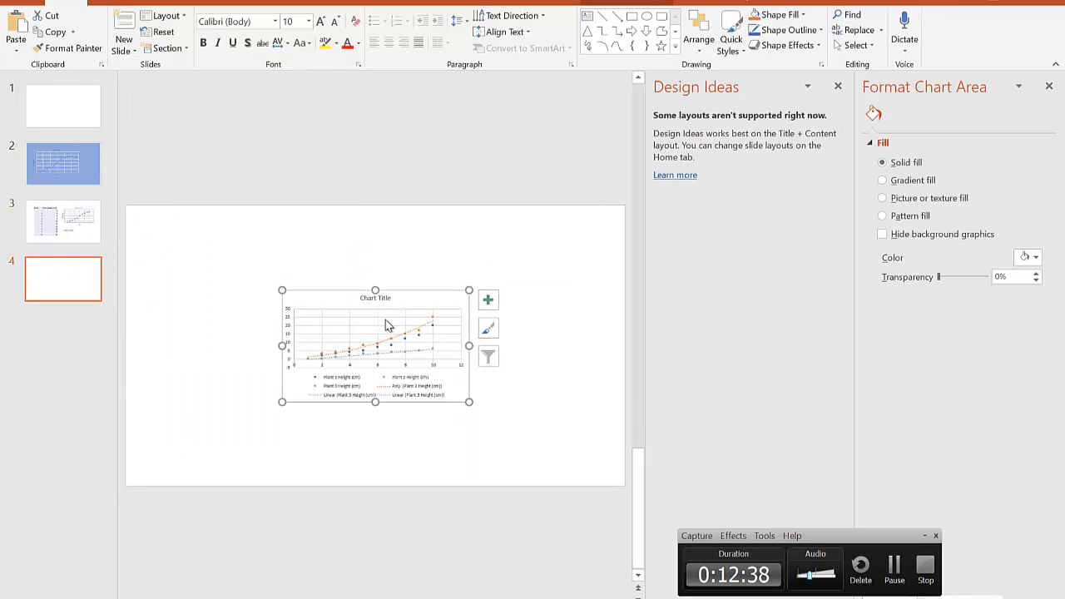
click(409, 350)
drag(320, 305, 226, 249)
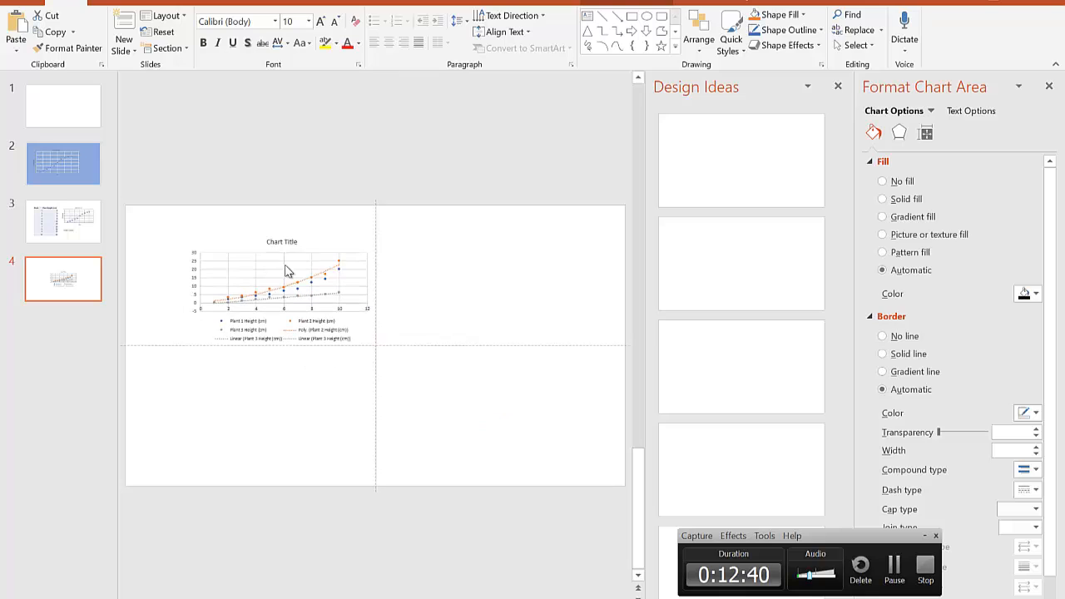